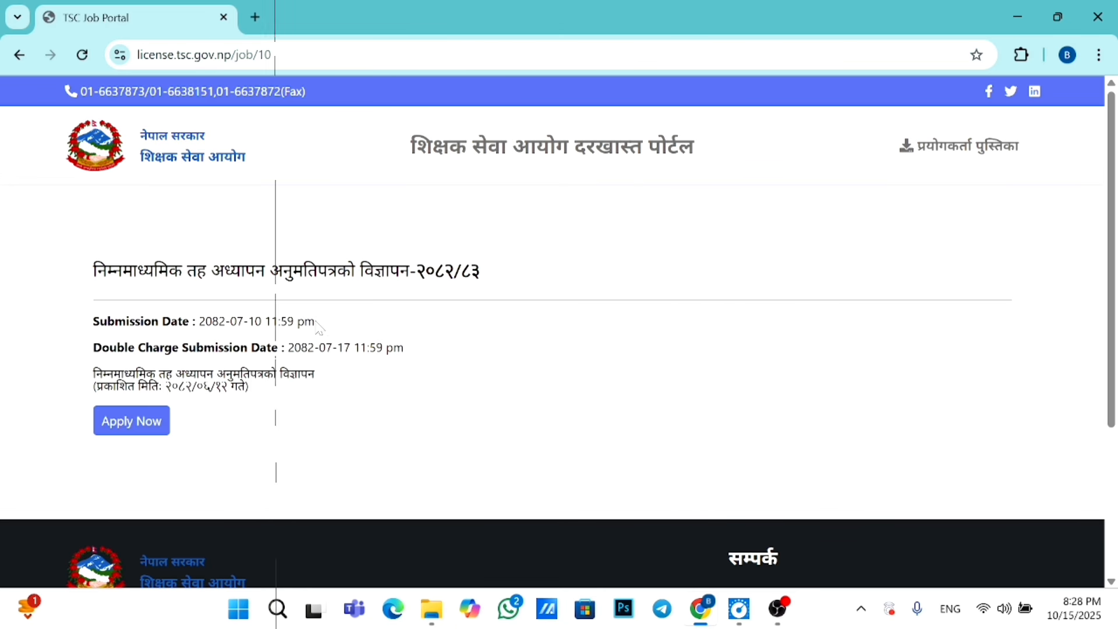
Step: Highlight the Double Charge Submission Date in the lower-secondary notice, then clear the highlight
{"action": "left_click_drag", "start_coordinate": [287, 348], "coordinate": [412, 357]}
{"action": "left_click", "coordinate": [34, 356]}
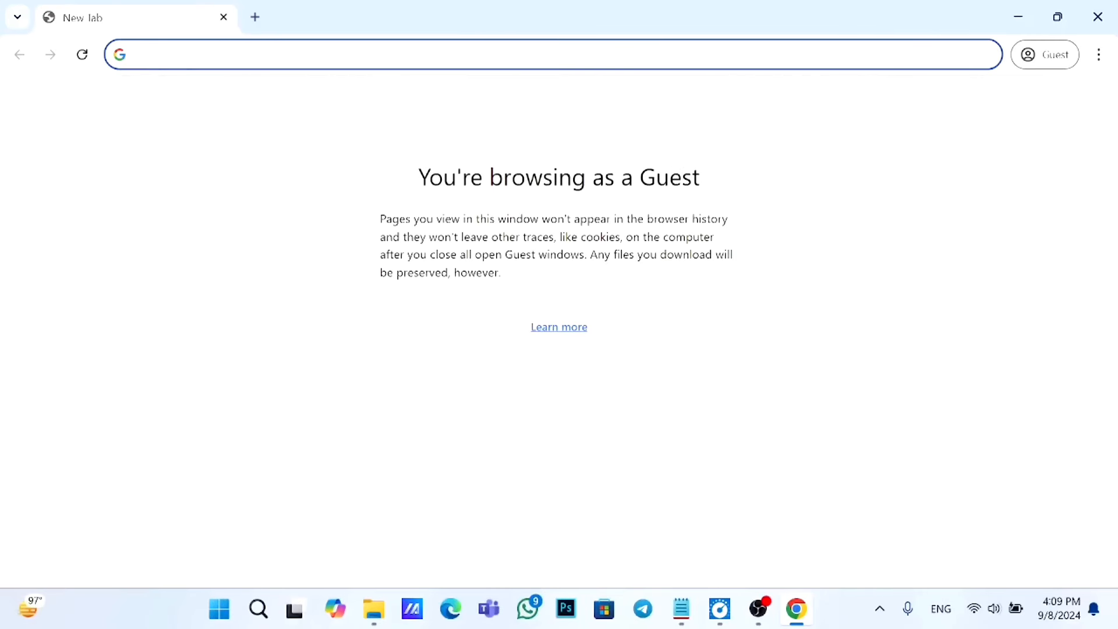
Step: Load license.tsc.gov.np in Chrome's address bar
{"action": "type", "text": "license"}
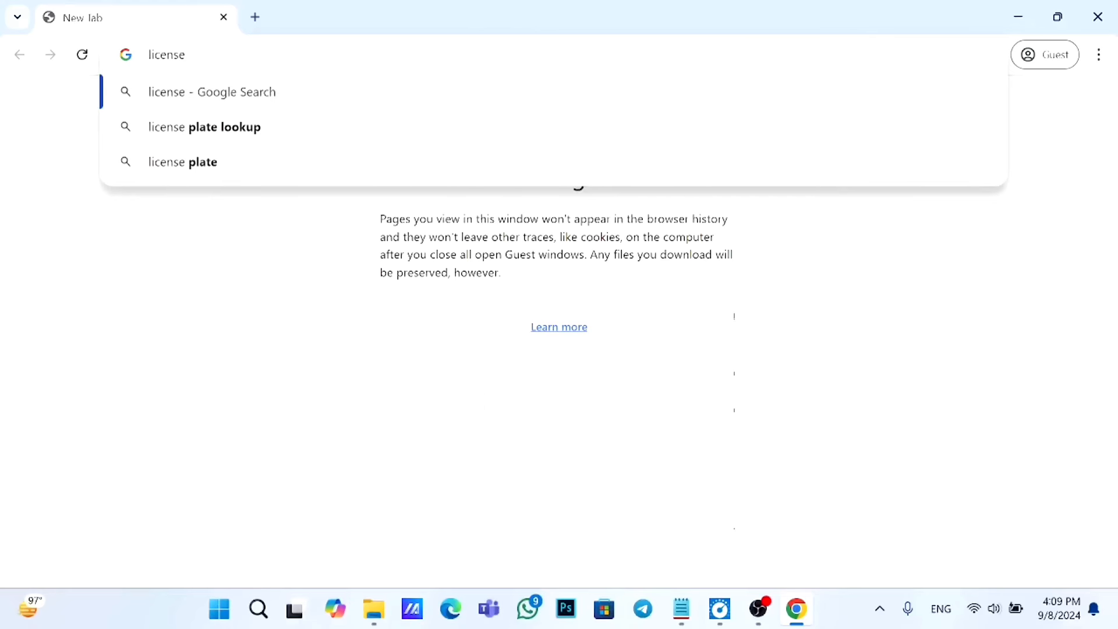
{"action": "type", "text": ".tsc."}
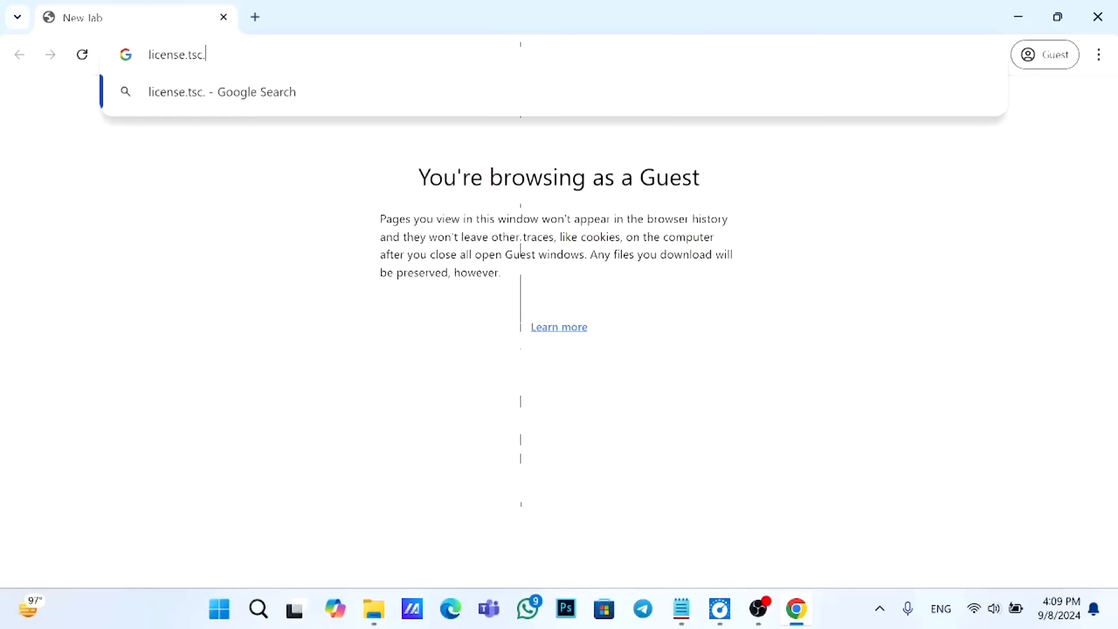
{"action": "type", "text": "gov."}
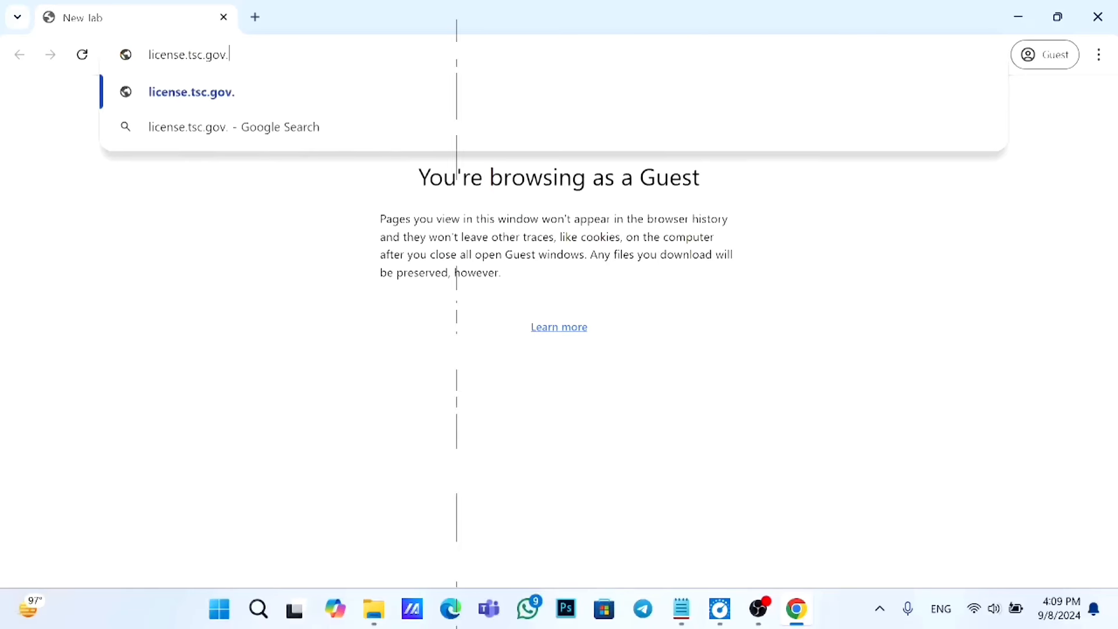
{"action": "type", "text": "np"}
{"action": "key", "text": "Return"}
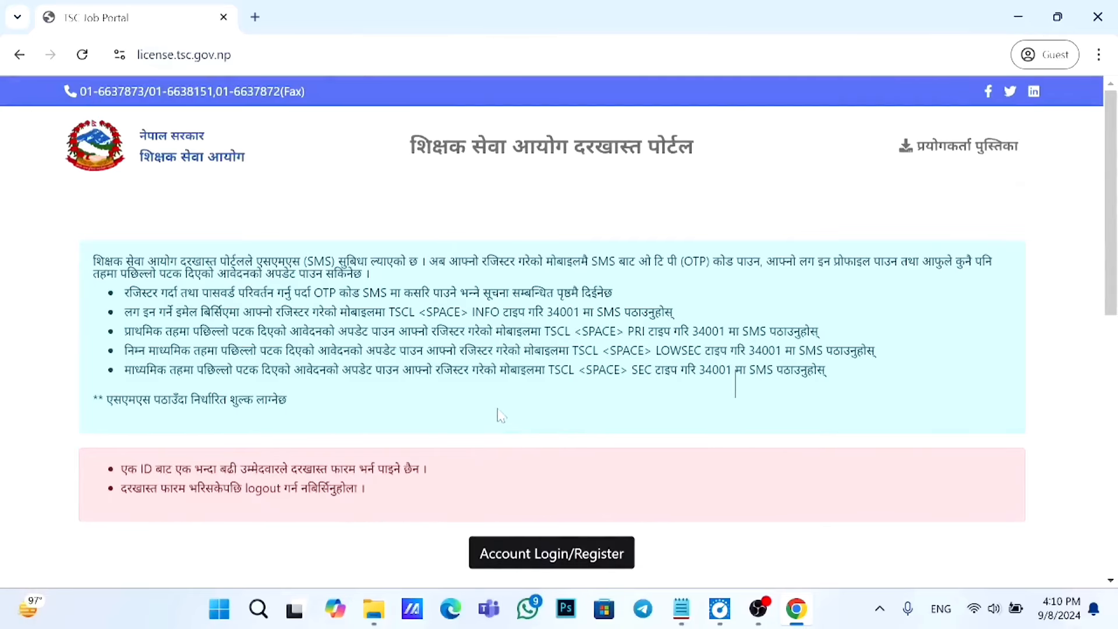
{"action": "scroll", "coordinate": [505, 457], "scroll_direction": "down", "scroll_amount": 1}
{"action": "scroll", "coordinate": [751, 439], "scroll_direction": "down", "scroll_amount": 1}
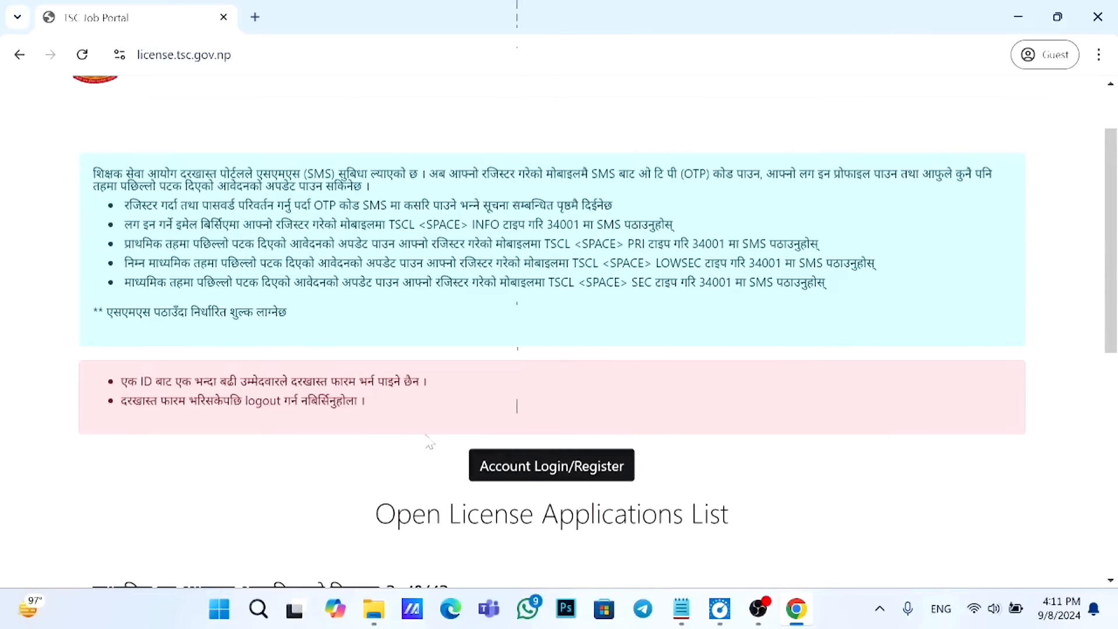
{"action": "left_click", "coordinate": [502, 460]}
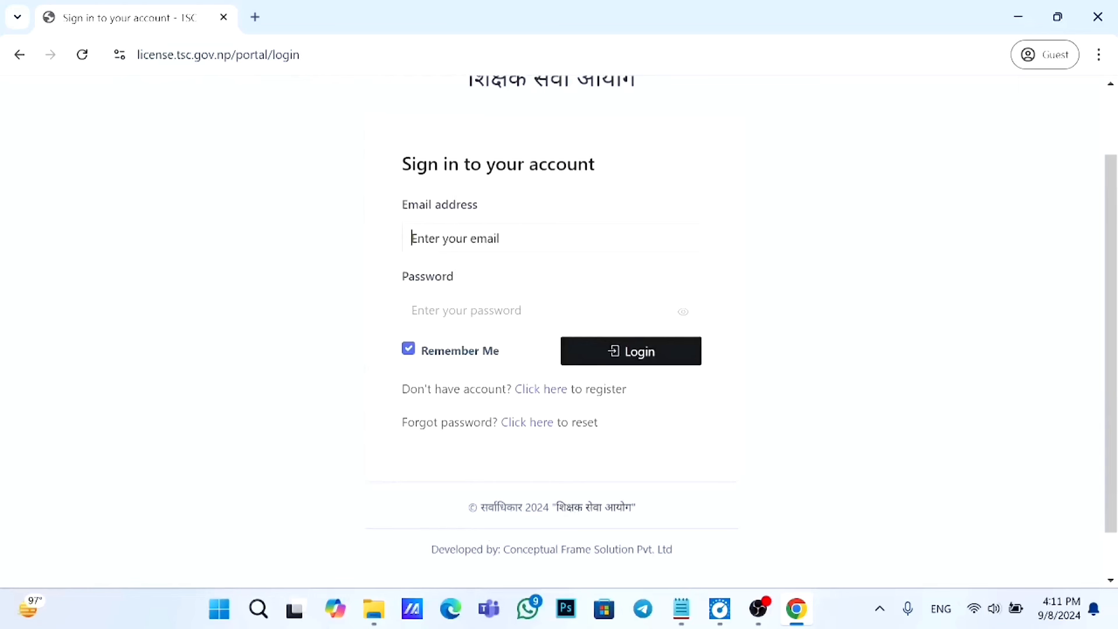
{"action": "left_click", "coordinate": [477, 315]}
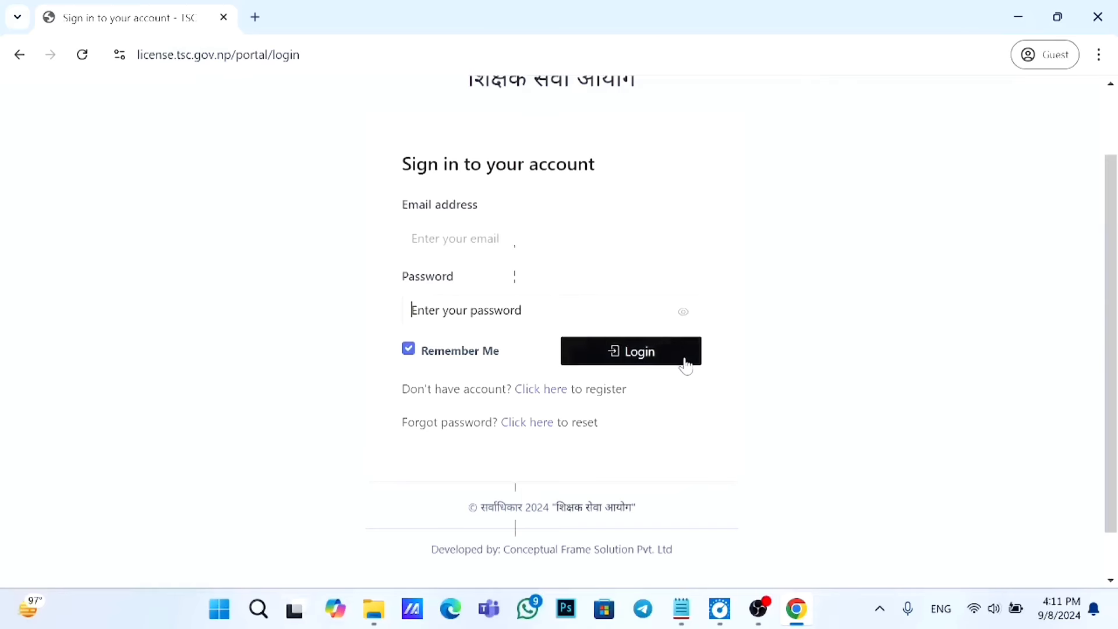
{"action": "scroll", "coordinate": [693, 367], "scroll_direction": "down", "scroll_amount": 1}
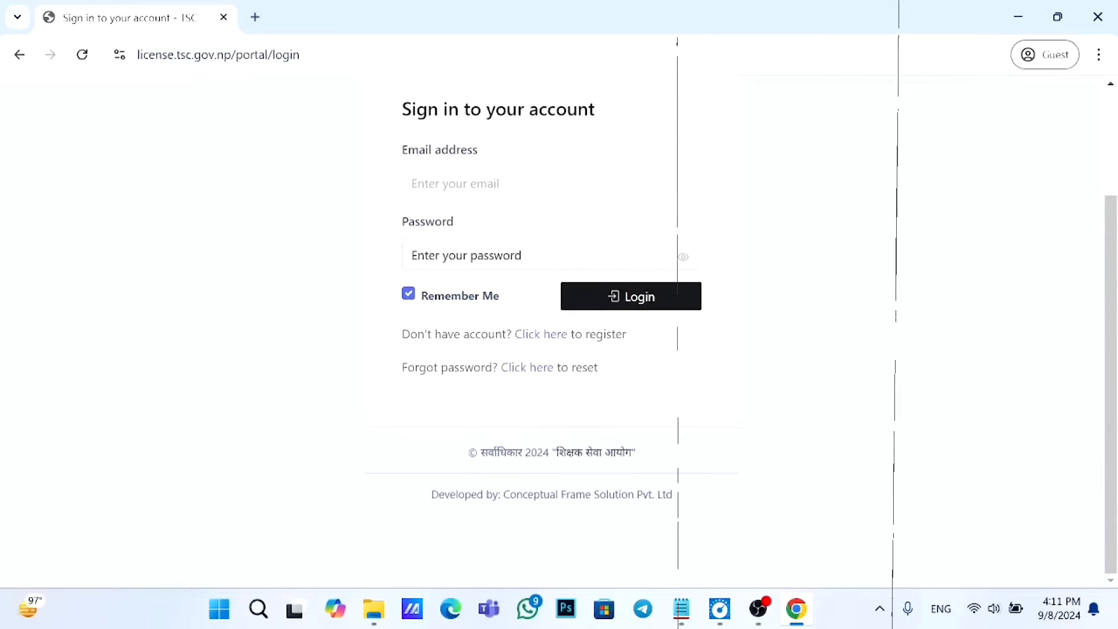
{"action": "left_click", "coordinate": [527, 369]}
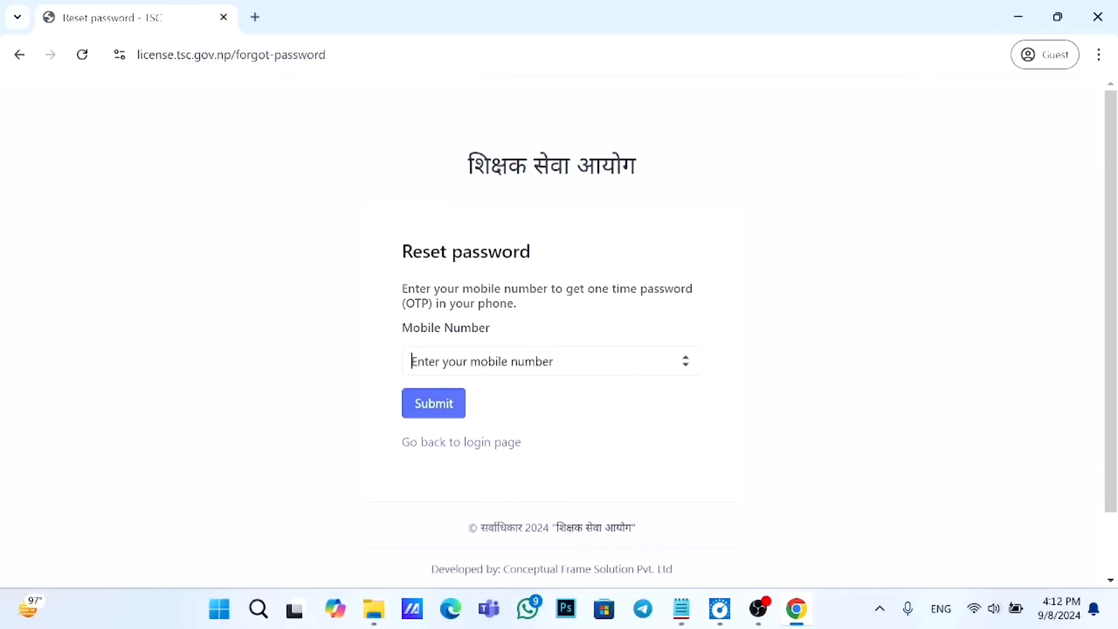
{"action": "key", "text": "alt+Left"}
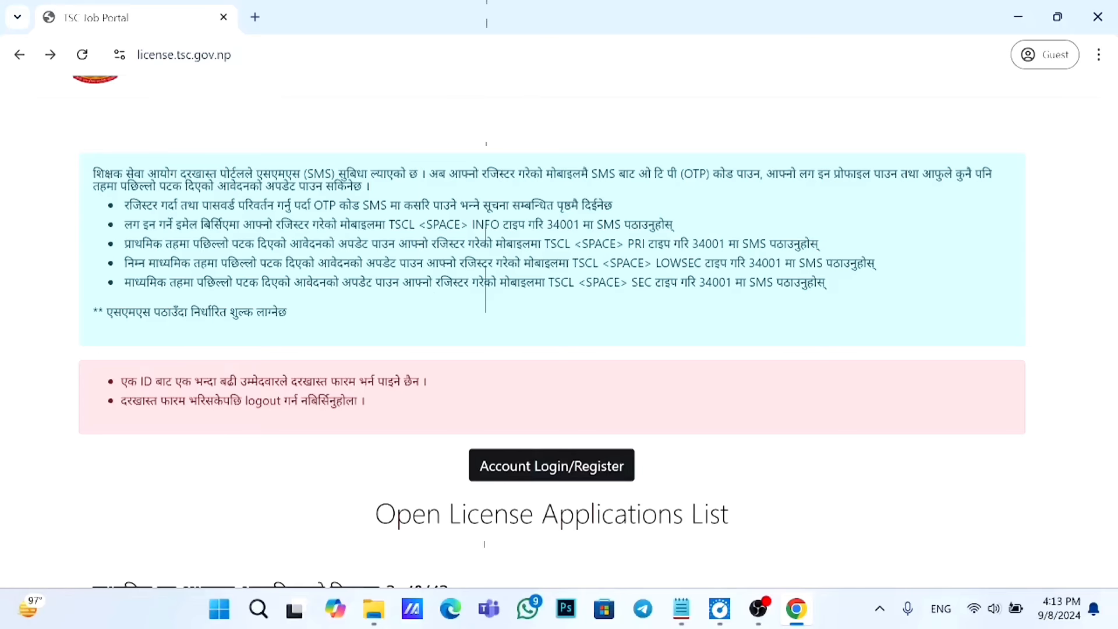
Step: Open the new account registration form from the Account Login/Register page
{"action": "left_click", "coordinate": [502, 473]}
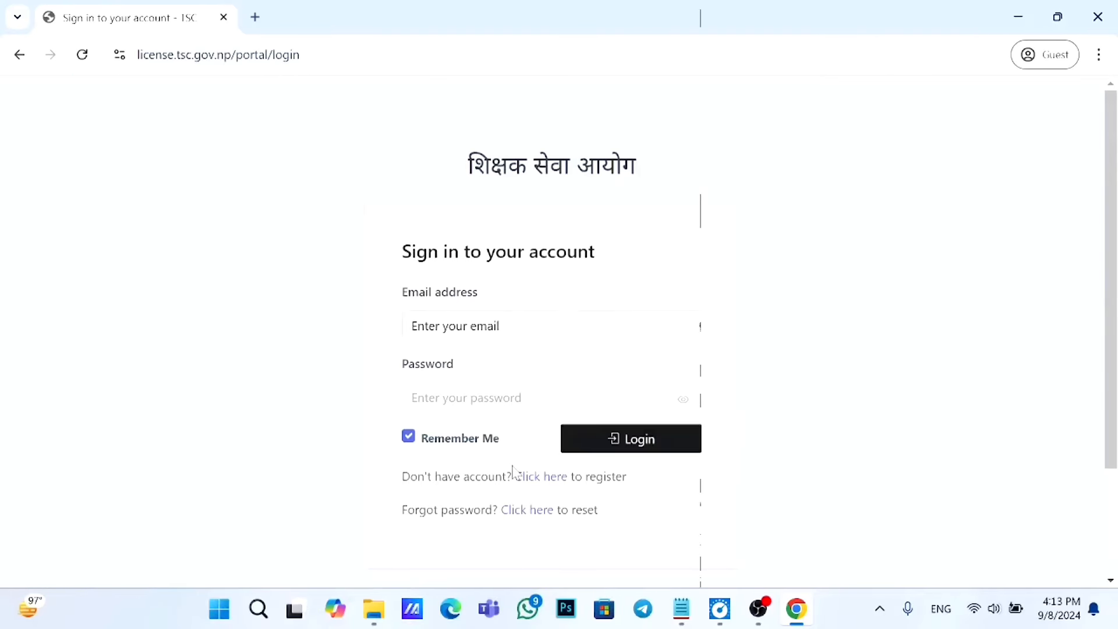
{"action": "scroll", "coordinate": [667, 302], "scroll_direction": "down", "scroll_amount": 3}
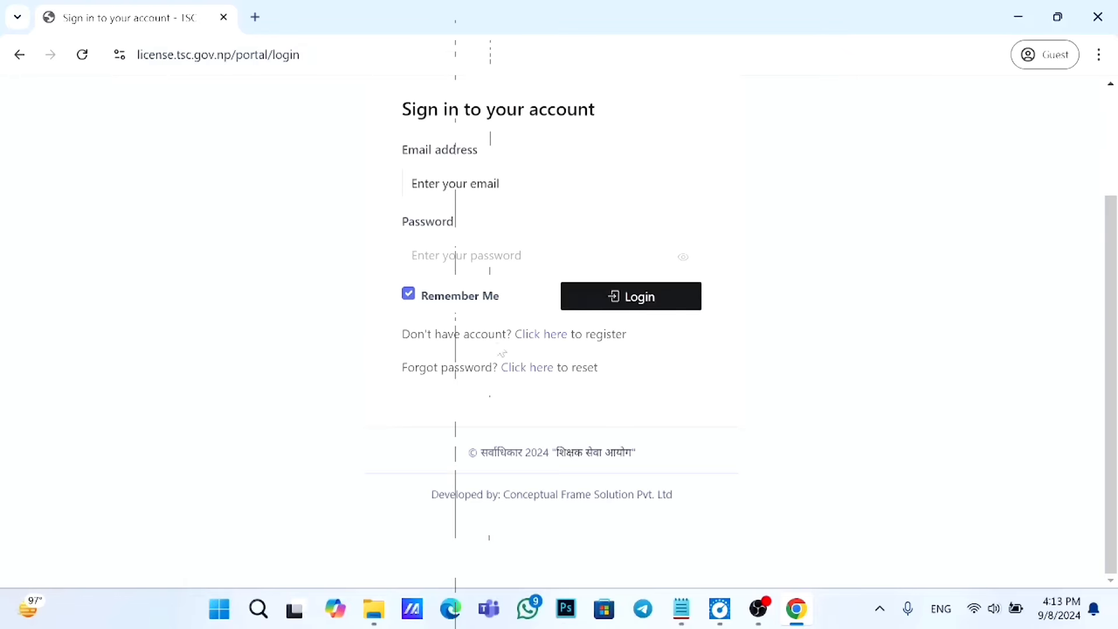
{"action": "left_click", "coordinate": [537, 339]}
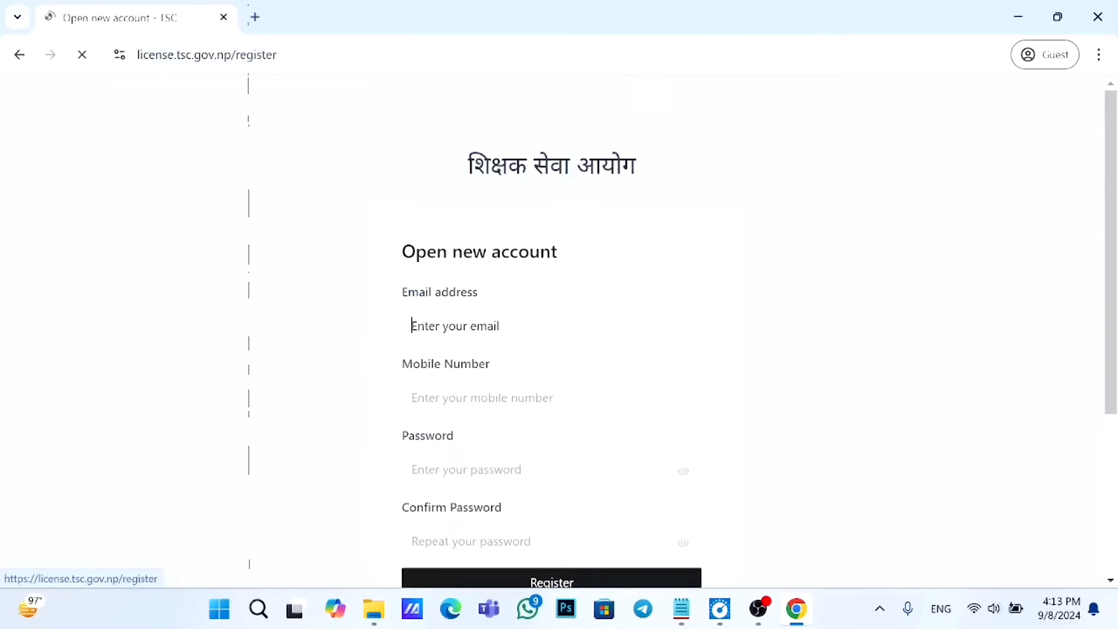
{"action": "scroll", "coordinate": [552, 350], "scroll_direction": "down", "scroll_amount": 1}
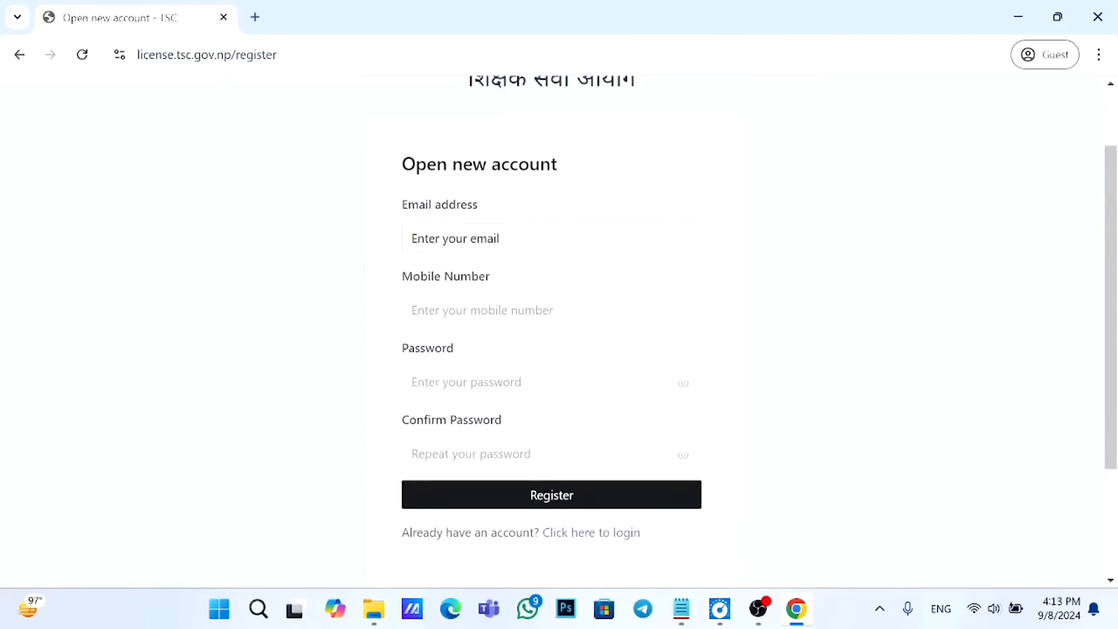
Step: Fill in the mobile number, move on to confirm password, then switch to Notepad
{"action": "left_click", "coordinate": [412, 310]}
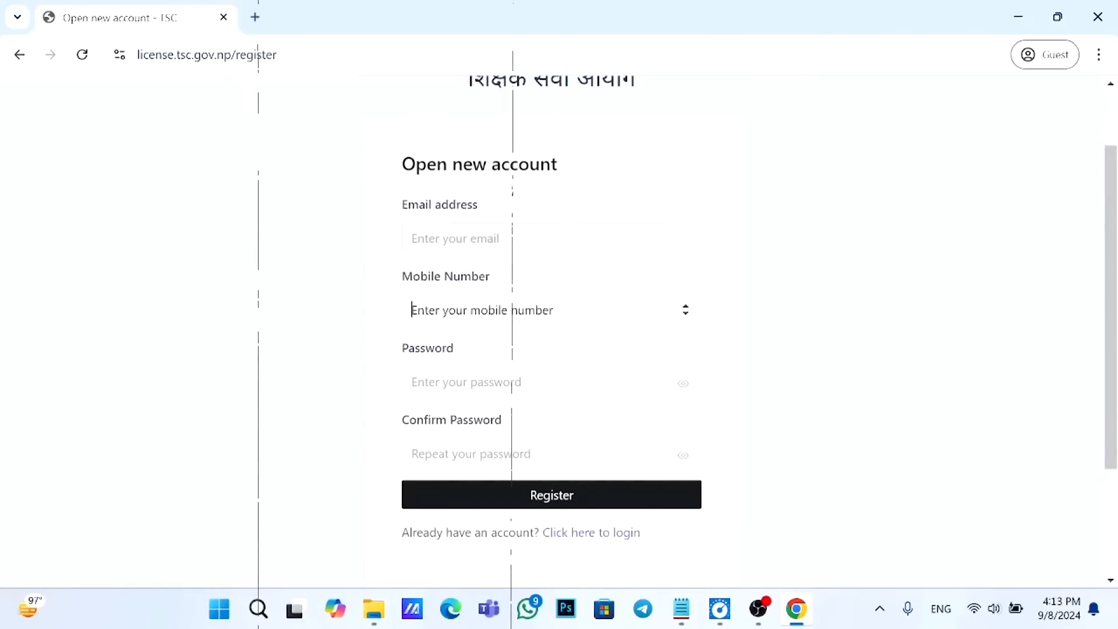
{"action": "scroll", "coordinate": [552, 350], "scroll_direction": "down", "scroll_amount": 1}
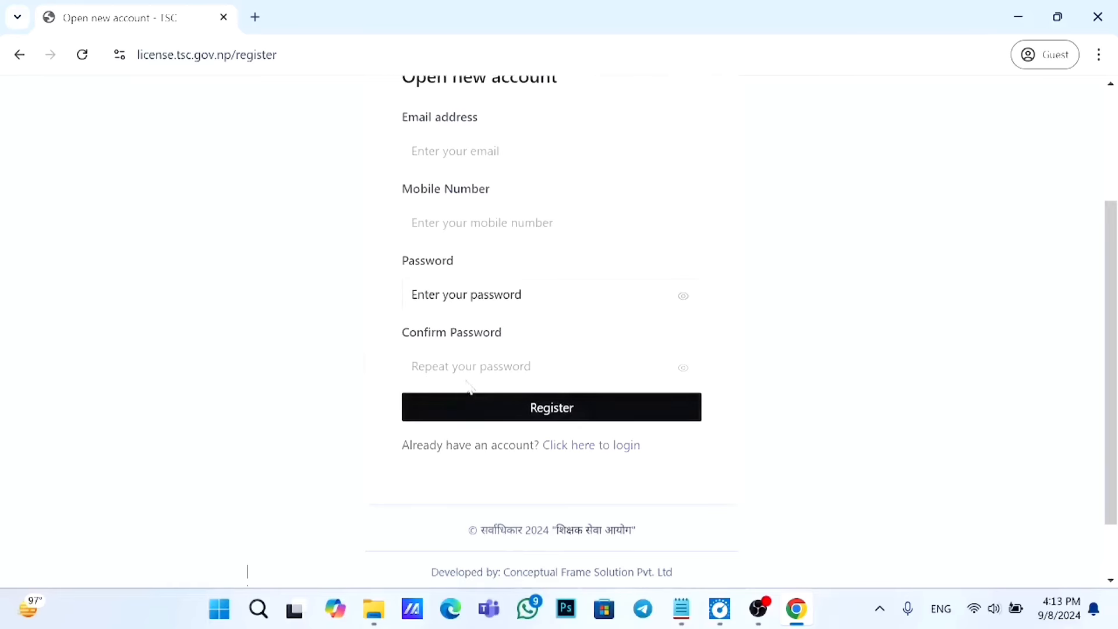
{"action": "key", "text": "Tab"}
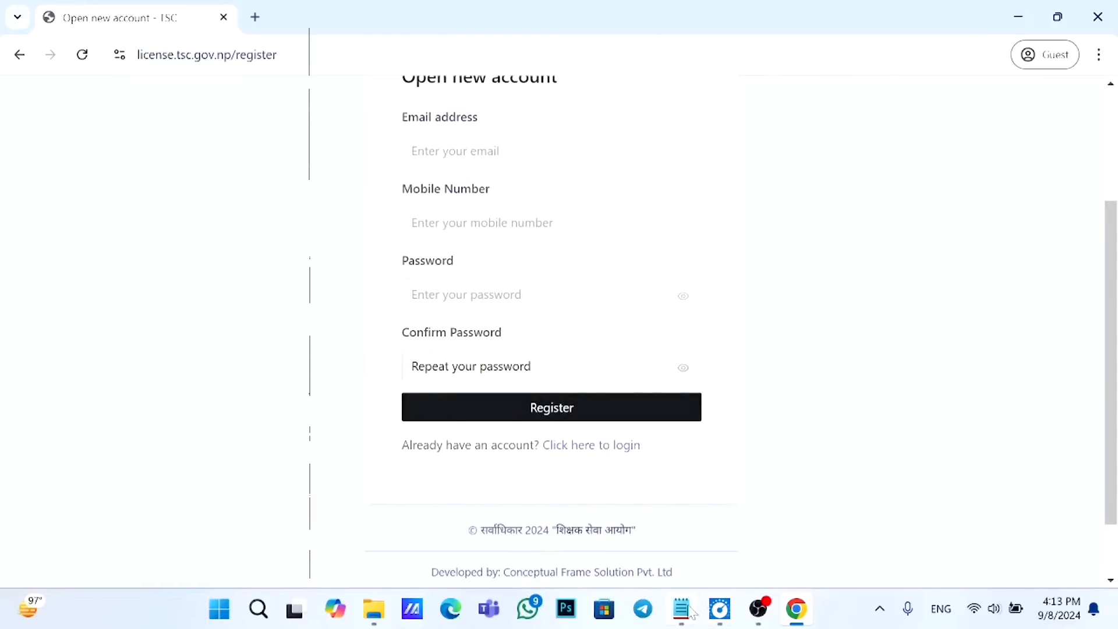
{"action": "left_click", "coordinate": [682, 609]}
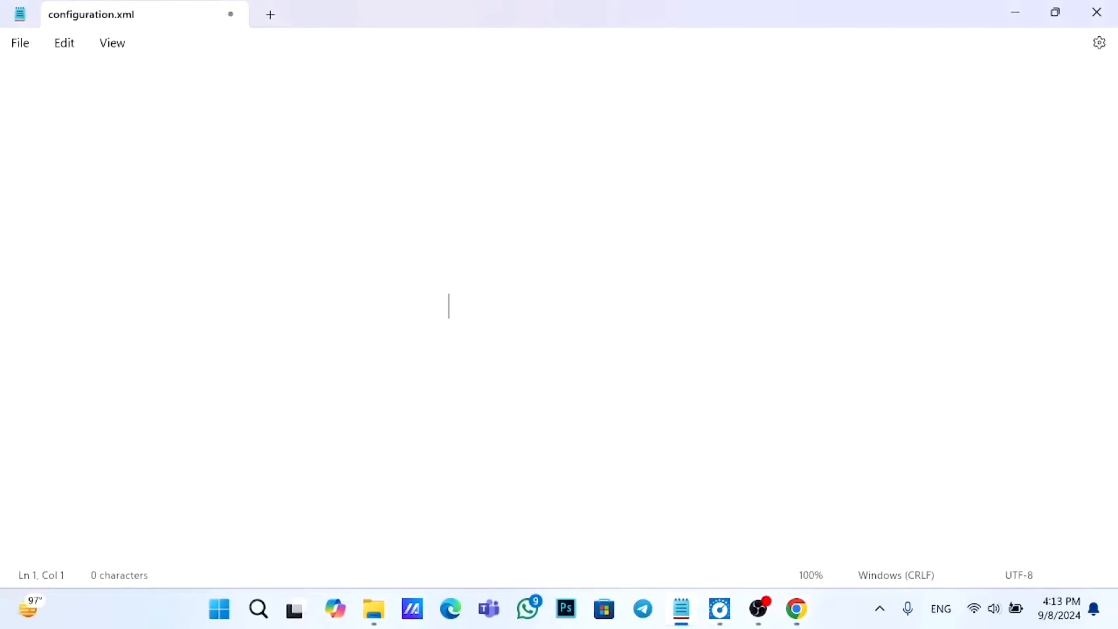
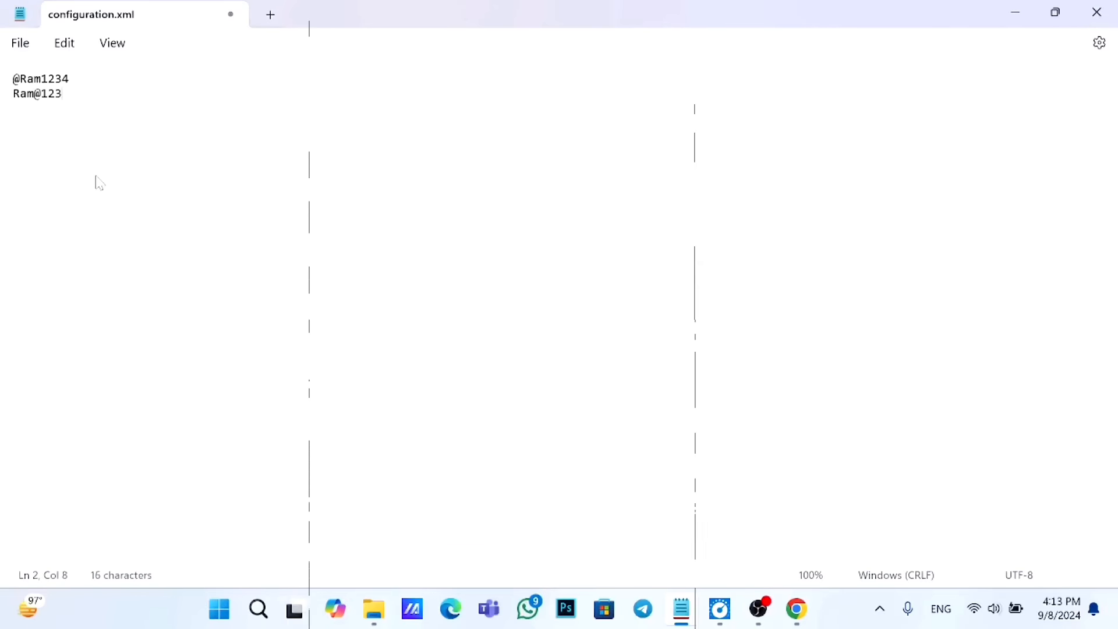
Step: Note the chosen password on its own line in configuration.xml, then return to the Chrome registration form
{"action": "key", "text": "Return"}
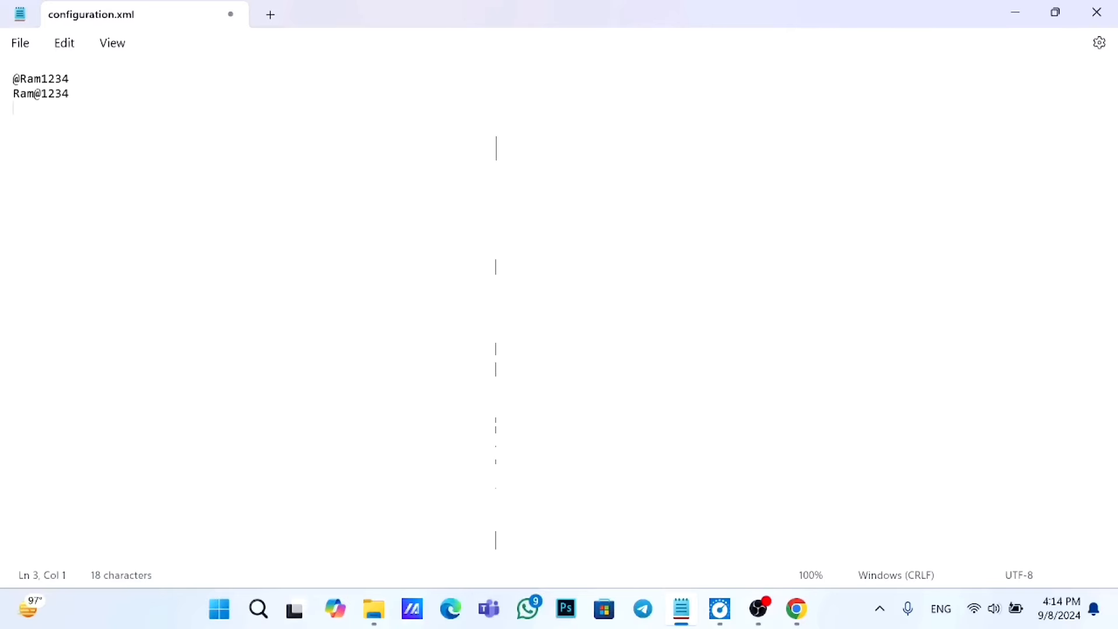
{"action": "key", "text": "alt+Tab"}
{"action": "scroll", "coordinate": [618, 311], "scroll_direction": "down", "scroll_amount": 1}
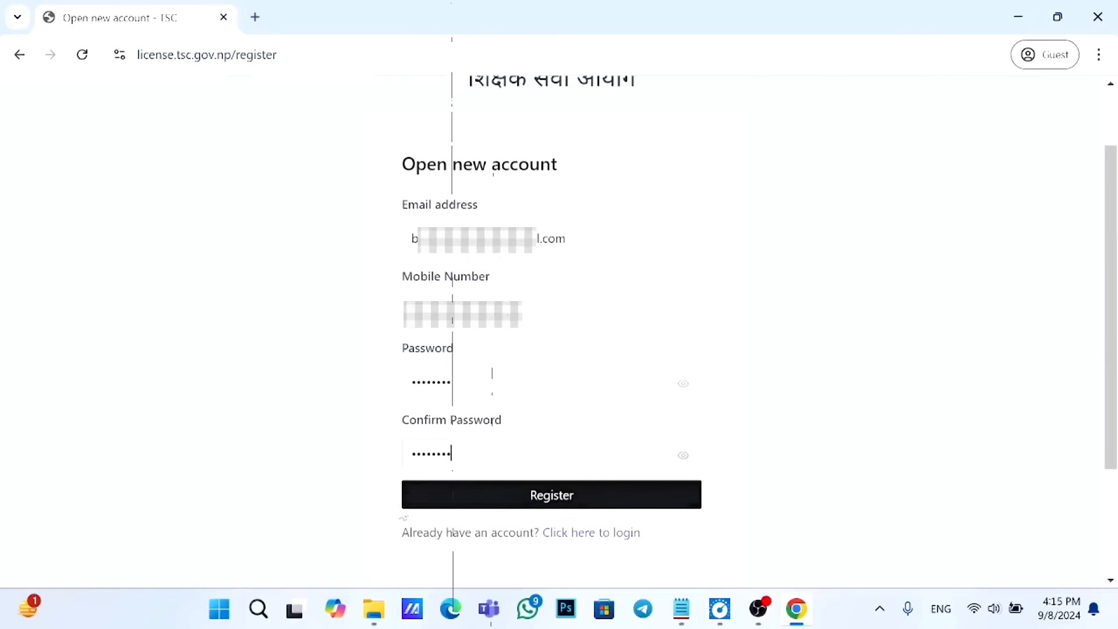
Step: Submit the new account registration and verify the email with the received OTP code
{"action": "left_click", "coordinate": [583, 501]}
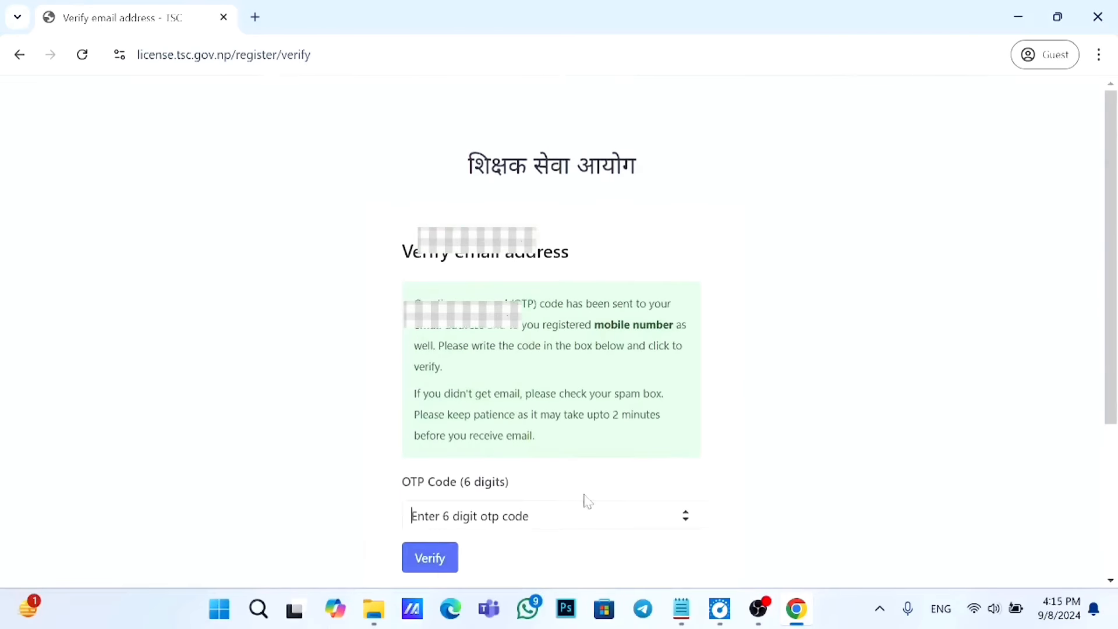
{"action": "scroll", "coordinate": [602, 495], "scroll_direction": "down", "scroll_amount": 2}
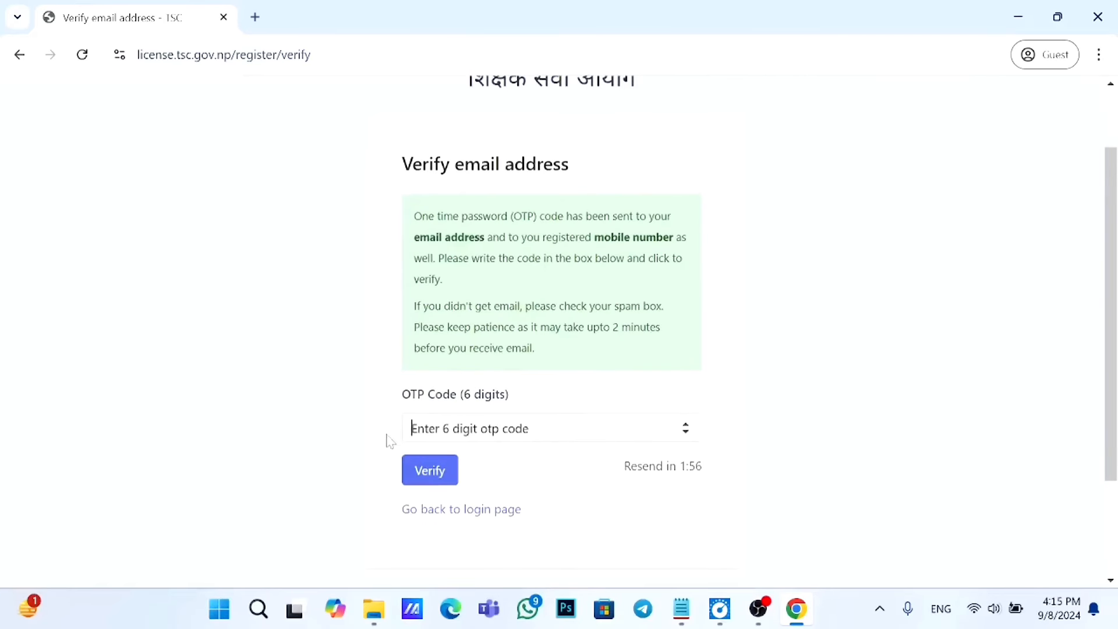
{"action": "left_click", "coordinate": [411, 429]}
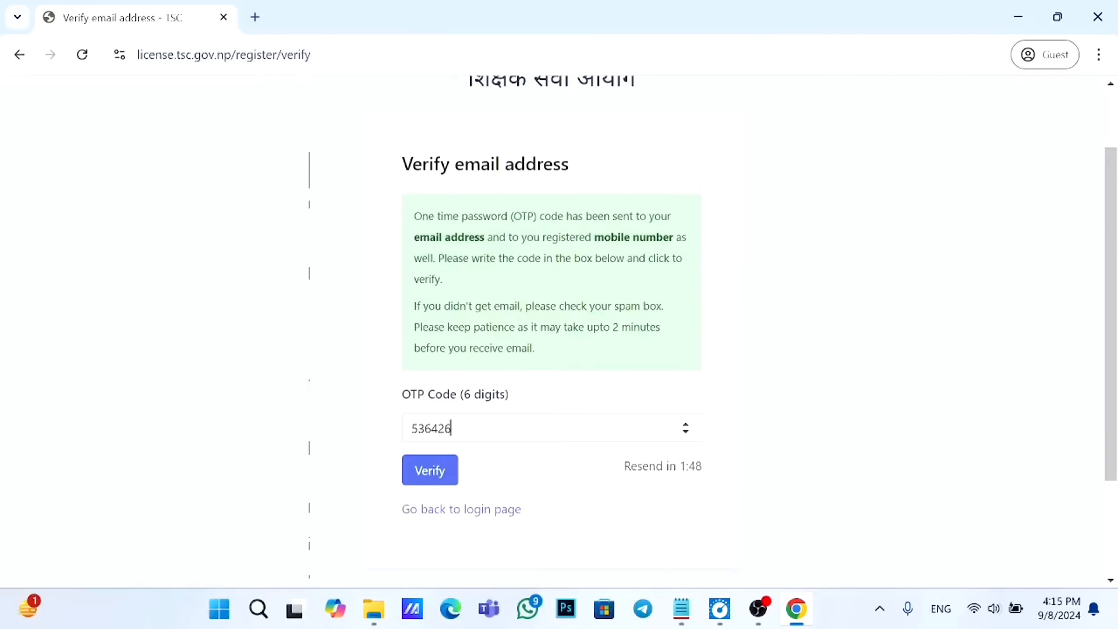
{"action": "left_click", "coordinate": [430, 471]}
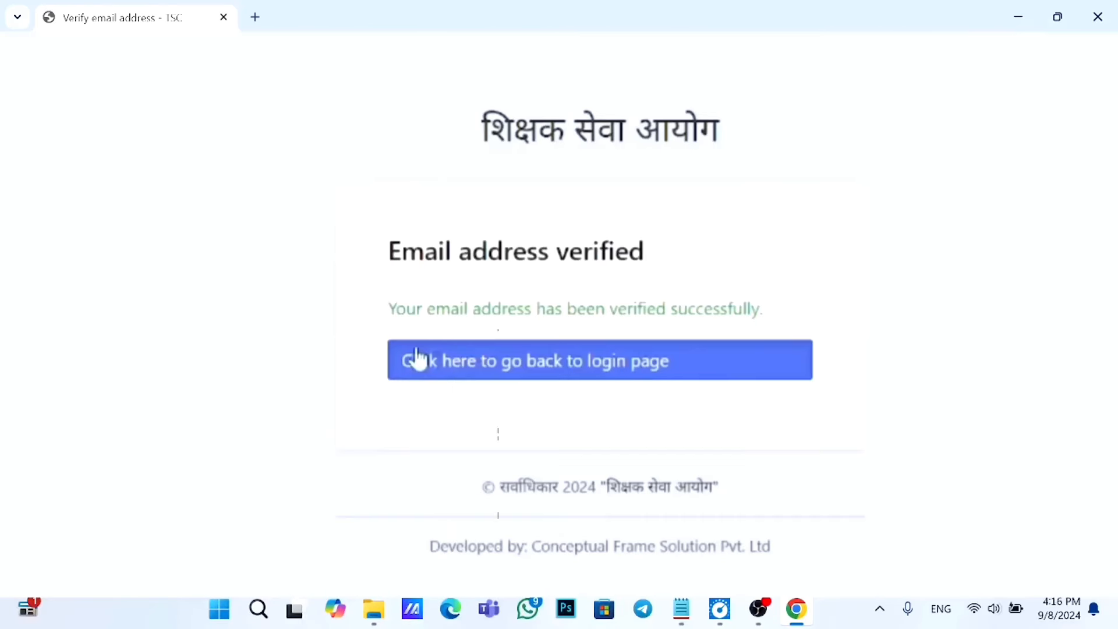
Step: Return to the sign-in page and enter the password to log into the new account
{"action": "left_click", "coordinate": [418, 360]}
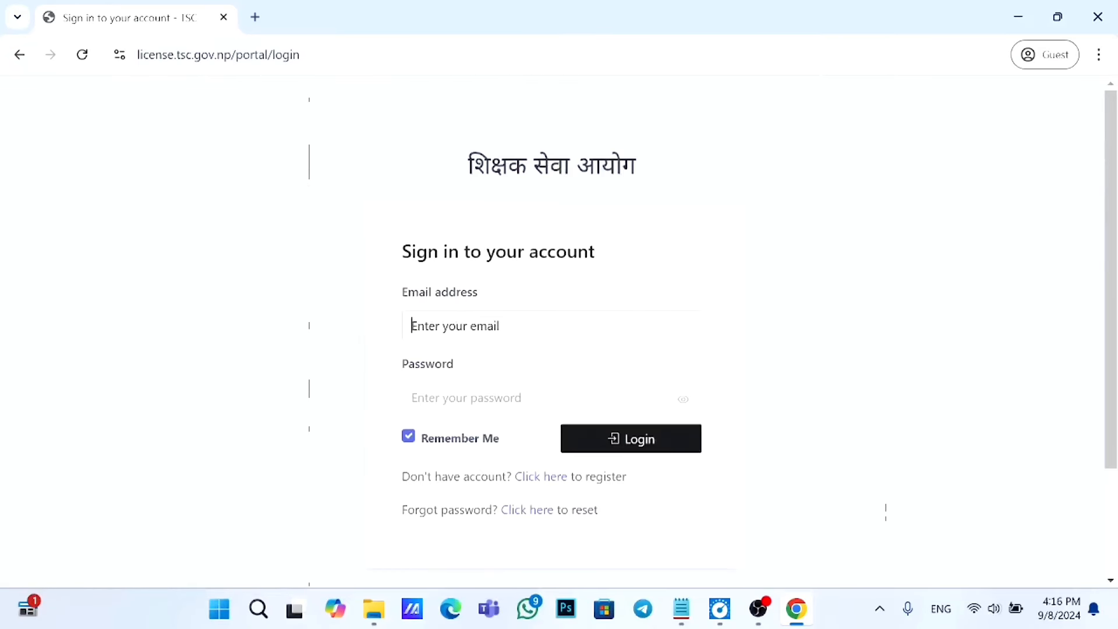
{"action": "left_click", "coordinate": [412, 398]}
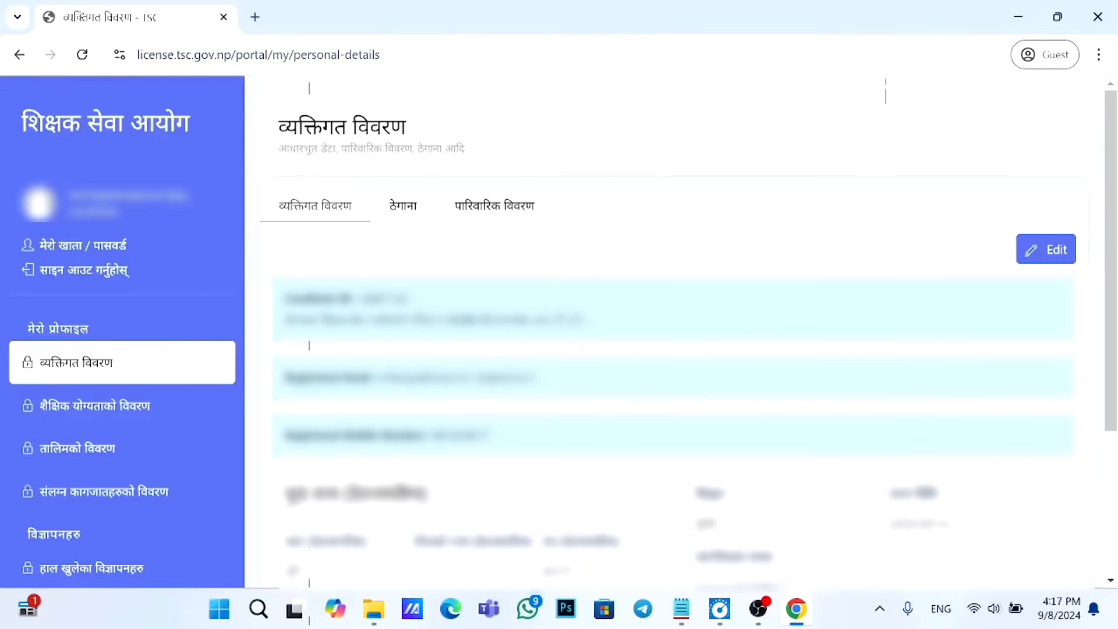
Step: Preview the portal in a mobile phone layout and open personal details from its menu
{"action": "key", "text": "ctrl+shift+i"}
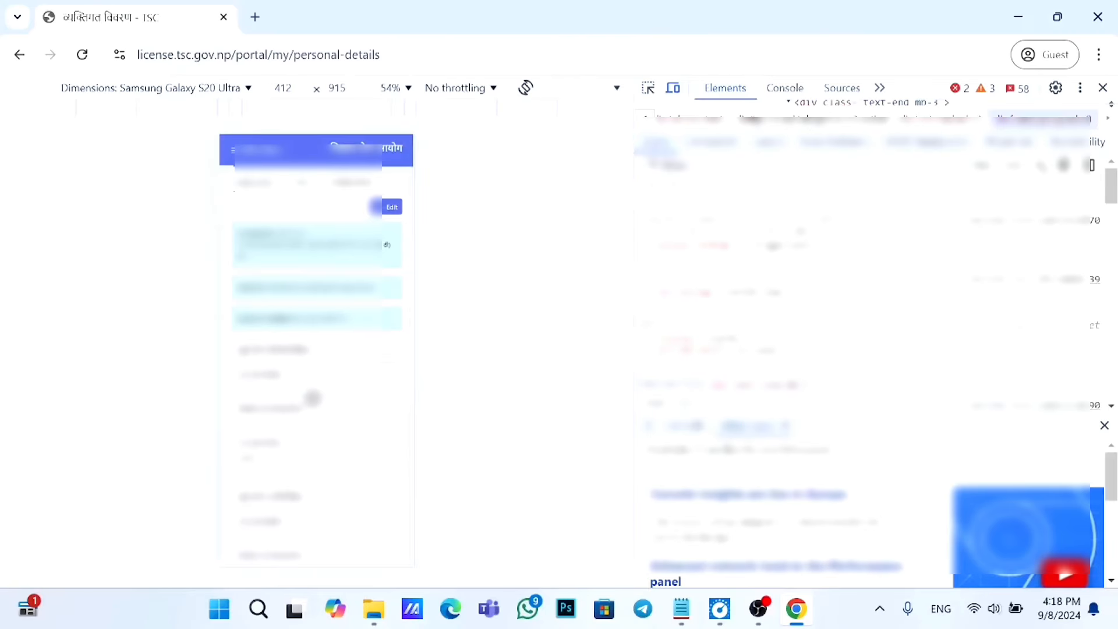
{"action": "scroll", "coordinate": [374, 358], "scroll_direction": "down", "scroll_amount": 3}
{"action": "scroll", "coordinate": [377, 357], "scroll_direction": "up", "scroll_amount": 3}
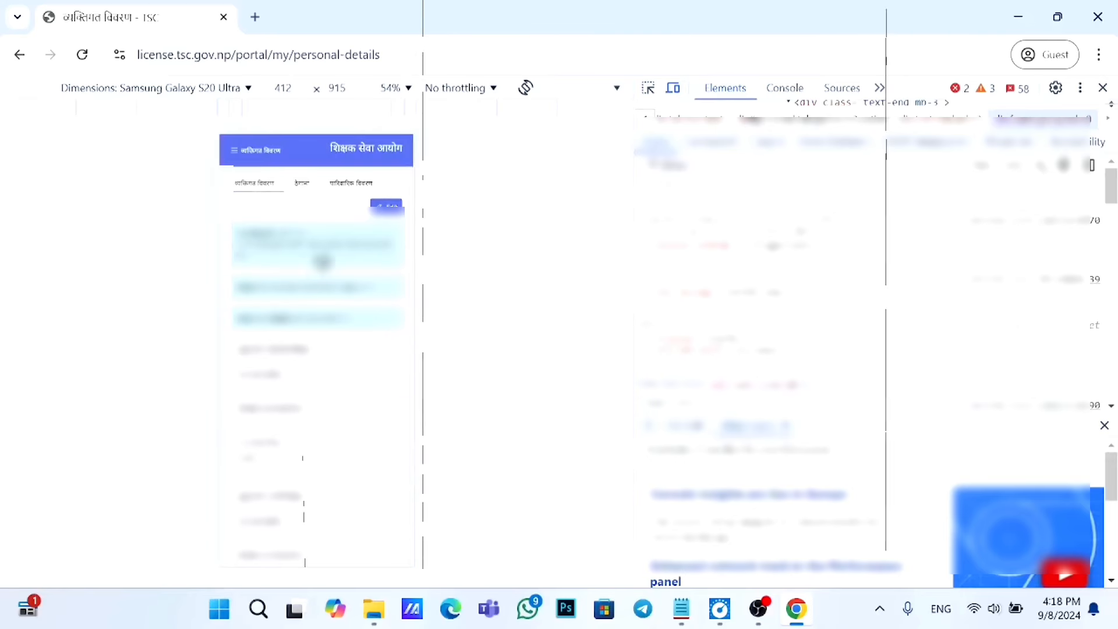
{"action": "left_click", "coordinate": [231, 150]}
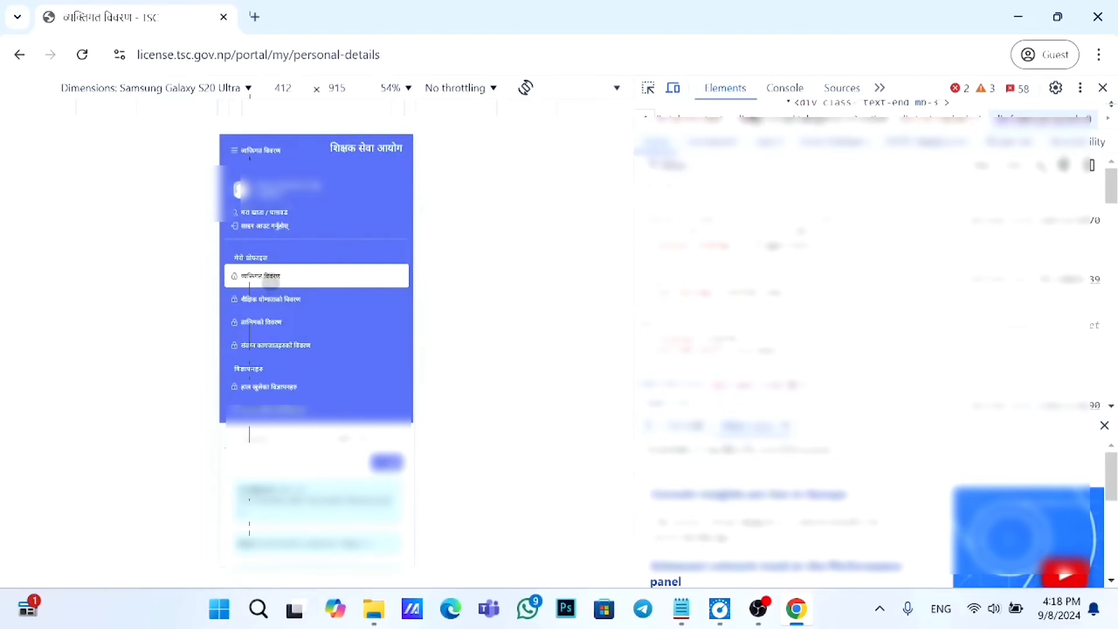
{"action": "left_click", "coordinate": [274, 284]}
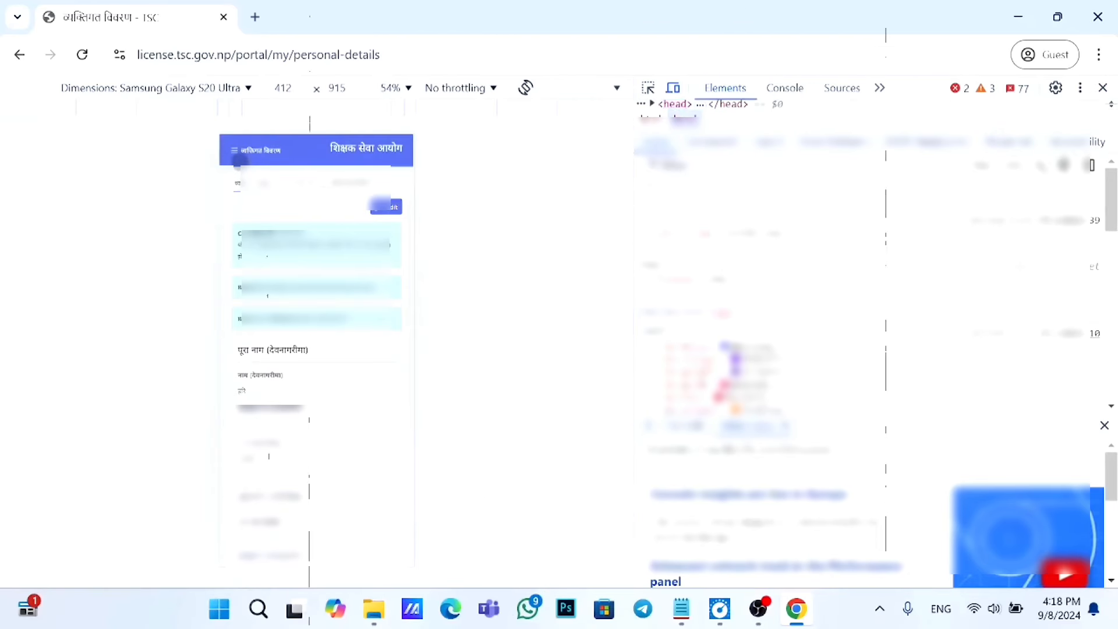
Step: Visit the educational qualification and attached documents pages via the mobile menu, then exit the mobile preview
{"action": "left_click", "coordinate": [237, 154]}
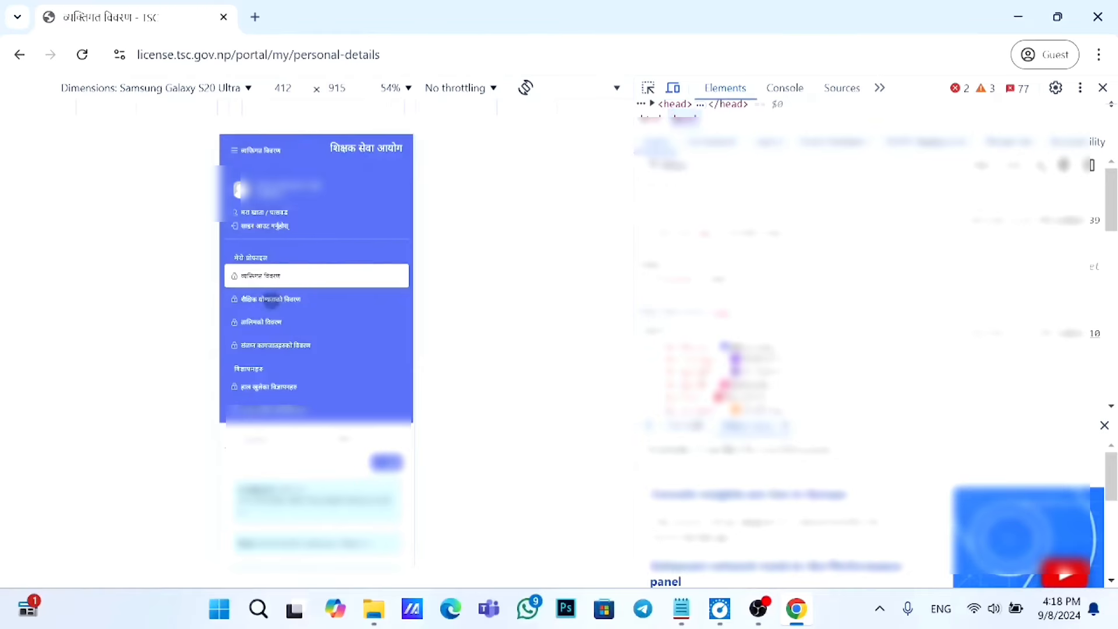
{"action": "left_click", "coordinate": [271, 302]}
{"action": "left_click", "coordinate": [234, 151]}
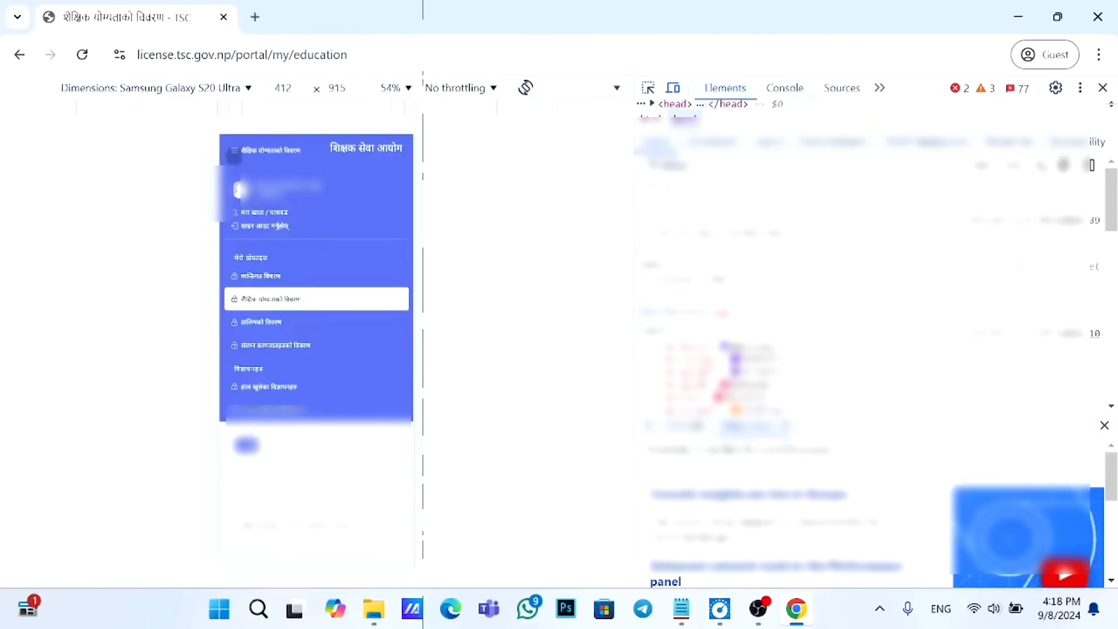
{"action": "left_click", "coordinate": [260, 348]}
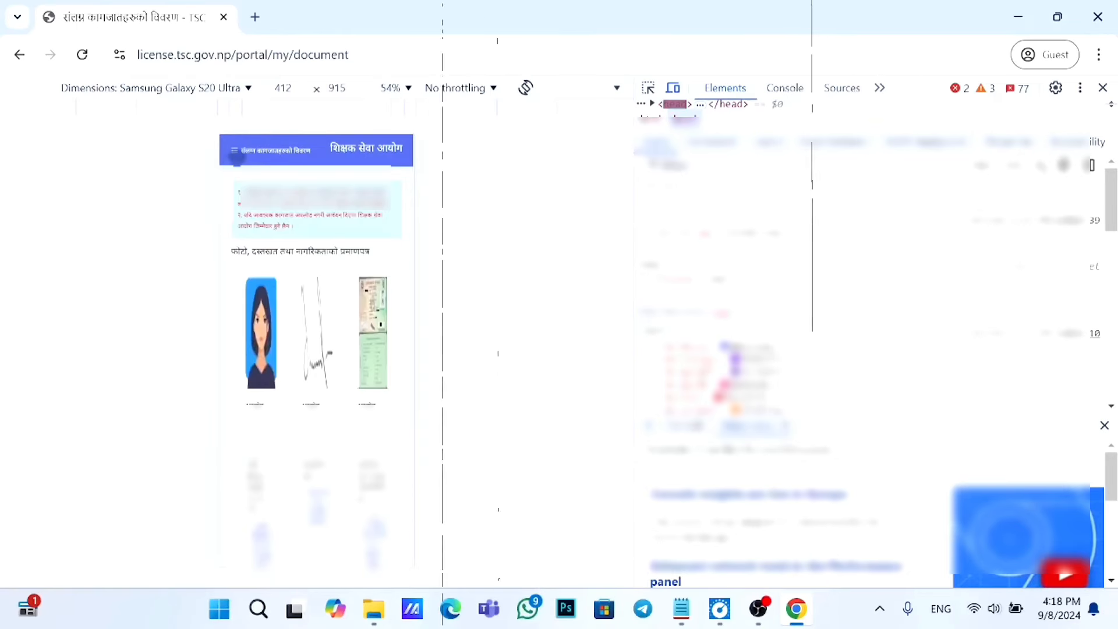
{"action": "left_click", "coordinate": [241, 151]}
{"action": "left_click", "coordinate": [241, 150]}
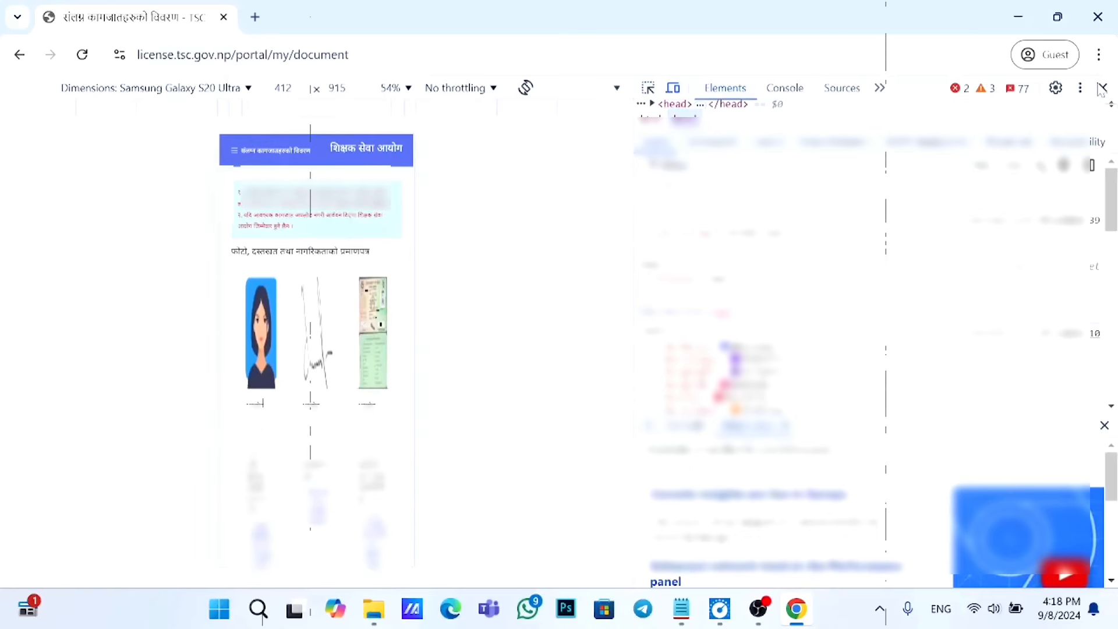
{"action": "key", "text": "F12"}
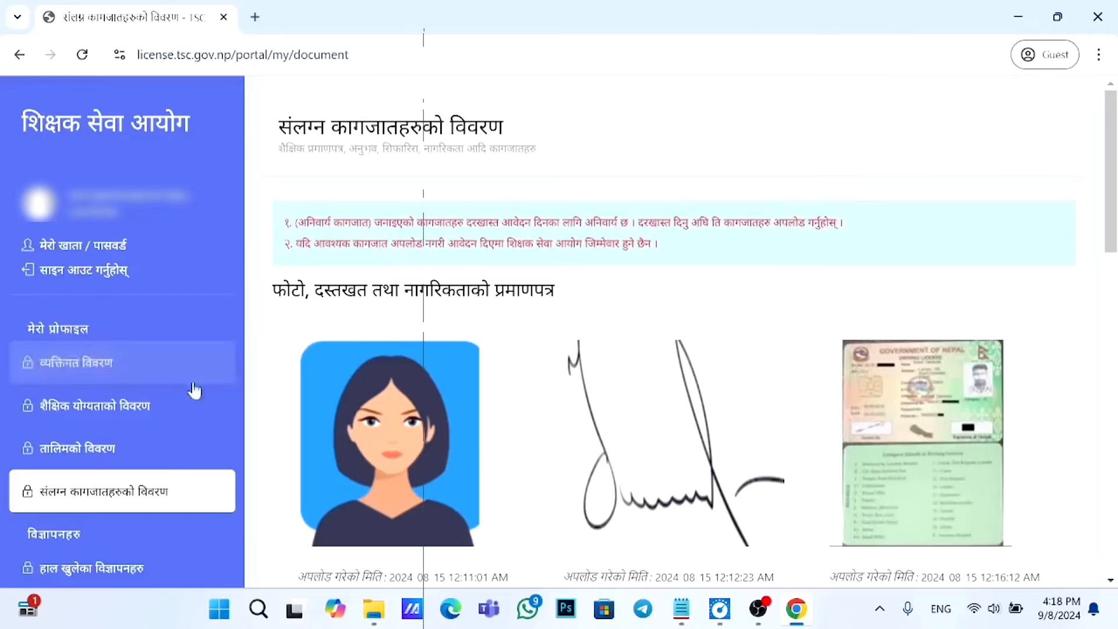
Step: Return to व्यक्तिगत विवरण and scroll through its address and family details sections
{"action": "left_click", "coordinate": [105, 362]}
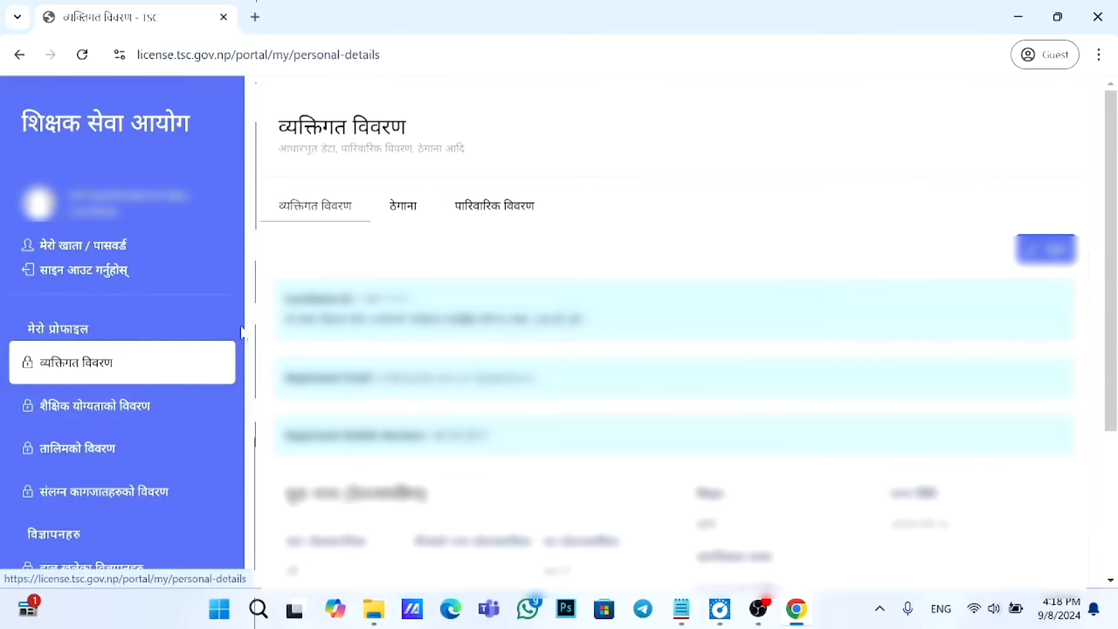
{"action": "scroll", "coordinate": [573, 340], "scroll_direction": "down", "scroll_amount": 1}
{"action": "scroll", "coordinate": [667, 332], "scroll_direction": "down", "scroll_amount": 1}
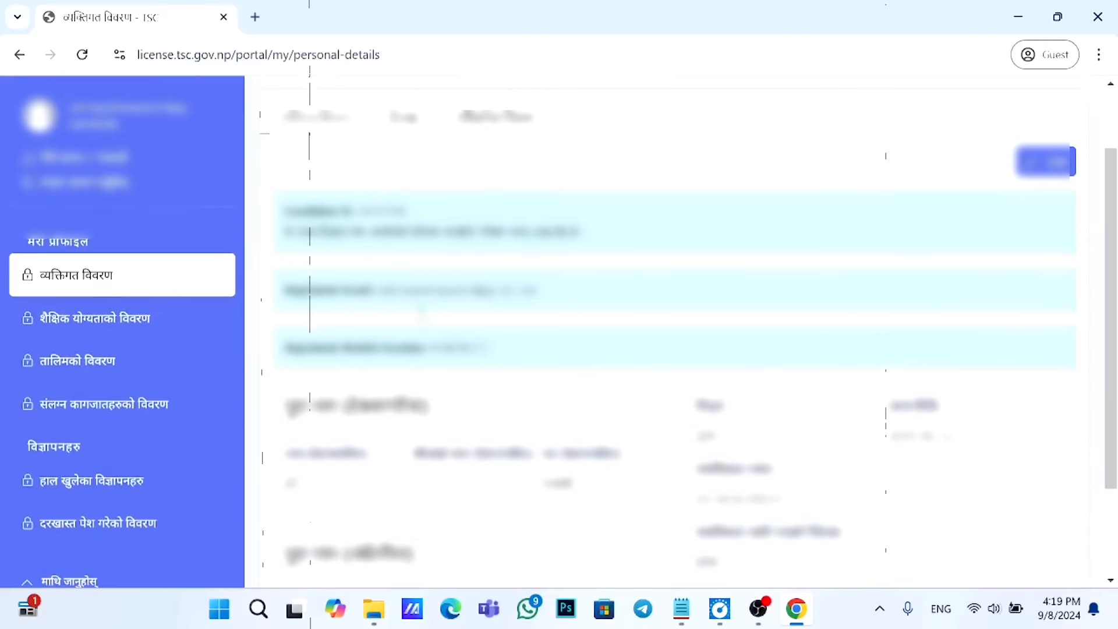
{"action": "scroll", "coordinate": [667, 332], "scroll_direction": "down", "scroll_amount": 2}
{"action": "scroll", "coordinate": [676, 332], "scroll_direction": "up", "scroll_amount": 4}
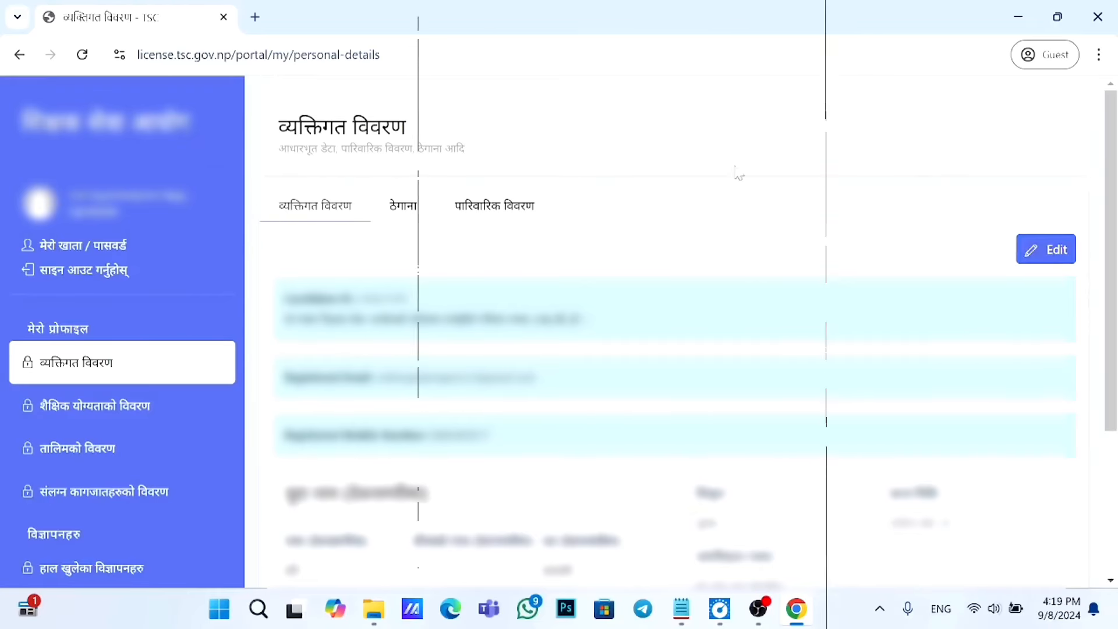
Step: Open the personal details edit form and check the Devanagari first and middle-name fields
{"action": "left_click", "coordinate": [1043, 251]}
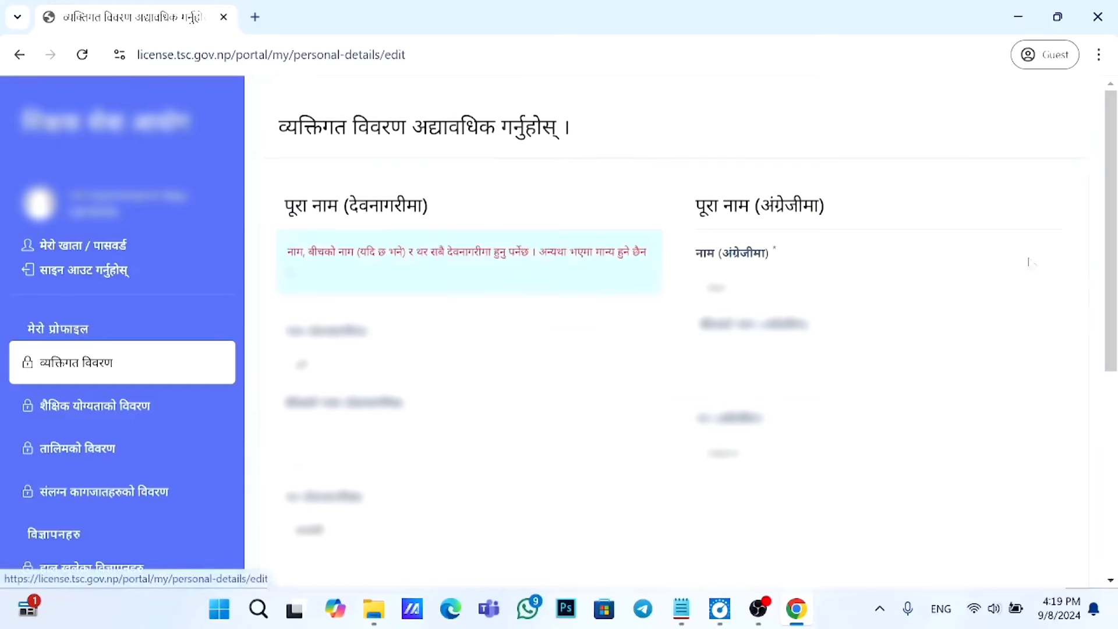
{"action": "scroll", "coordinate": [492, 229], "scroll_direction": "down", "scroll_amount": 1}
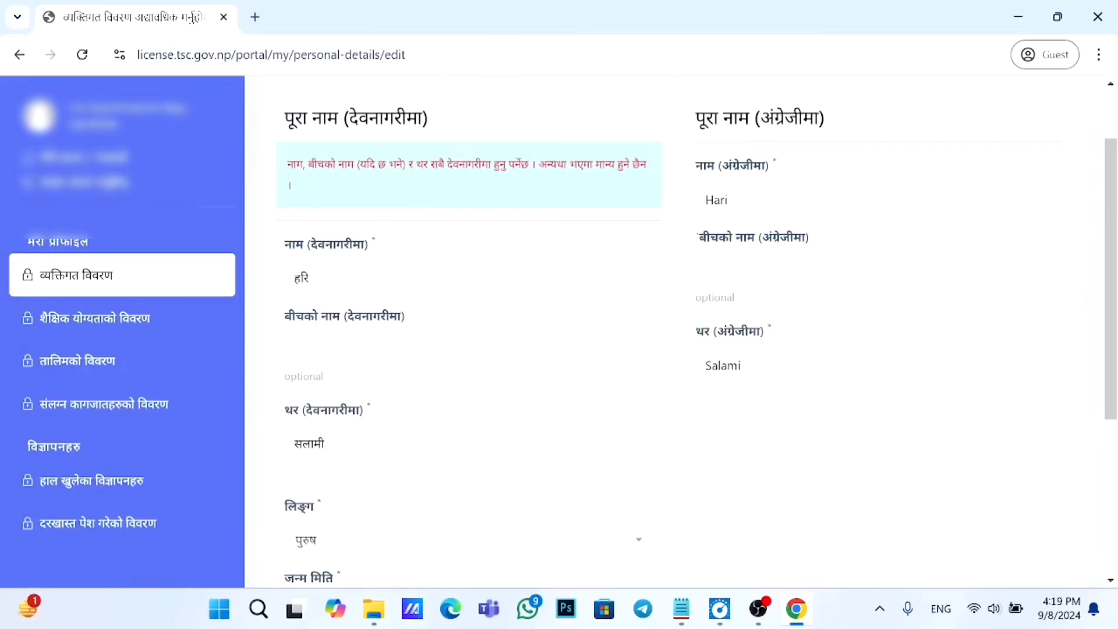
{"action": "scroll", "coordinate": [593, 347], "scroll_direction": "down", "scroll_amount": 1}
{"action": "scroll", "coordinate": [348, 252], "scroll_direction": "up", "scroll_amount": 1}
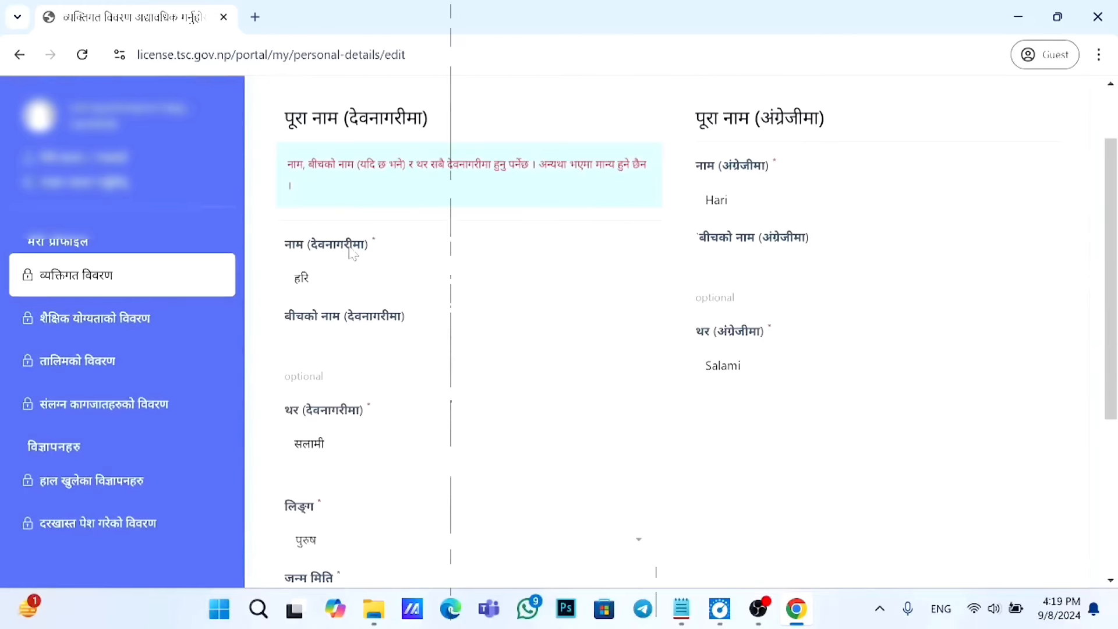
{"action": "scroll", "coordinate": [361, 292], "scroll_direction": "down", "scroll_amount": 1}
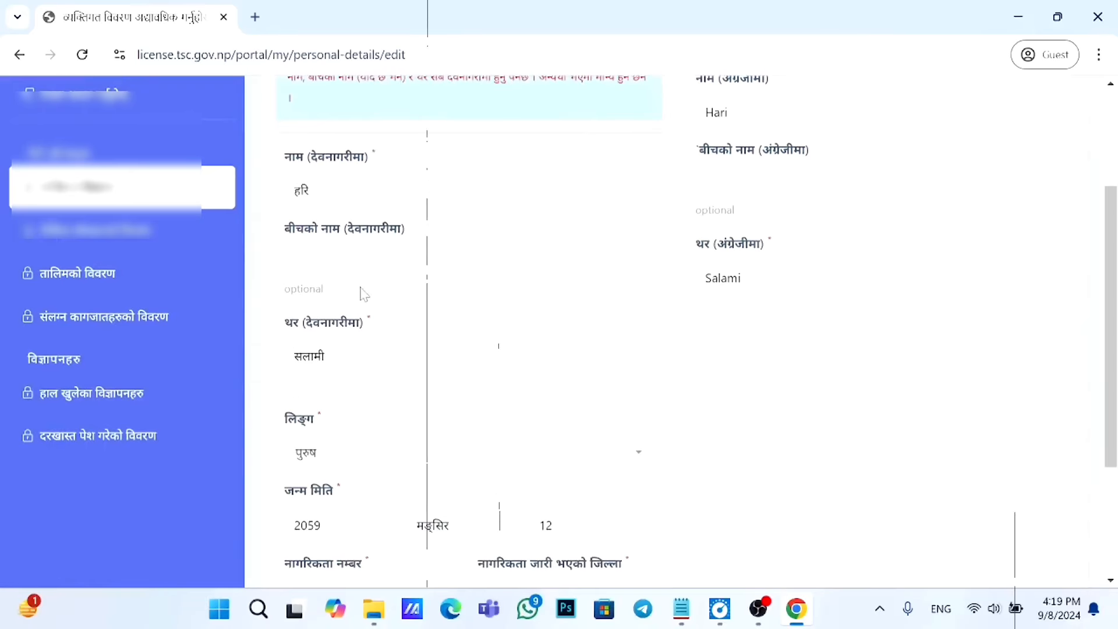
{"action": "left_click", "coordinate": [309, 190]}
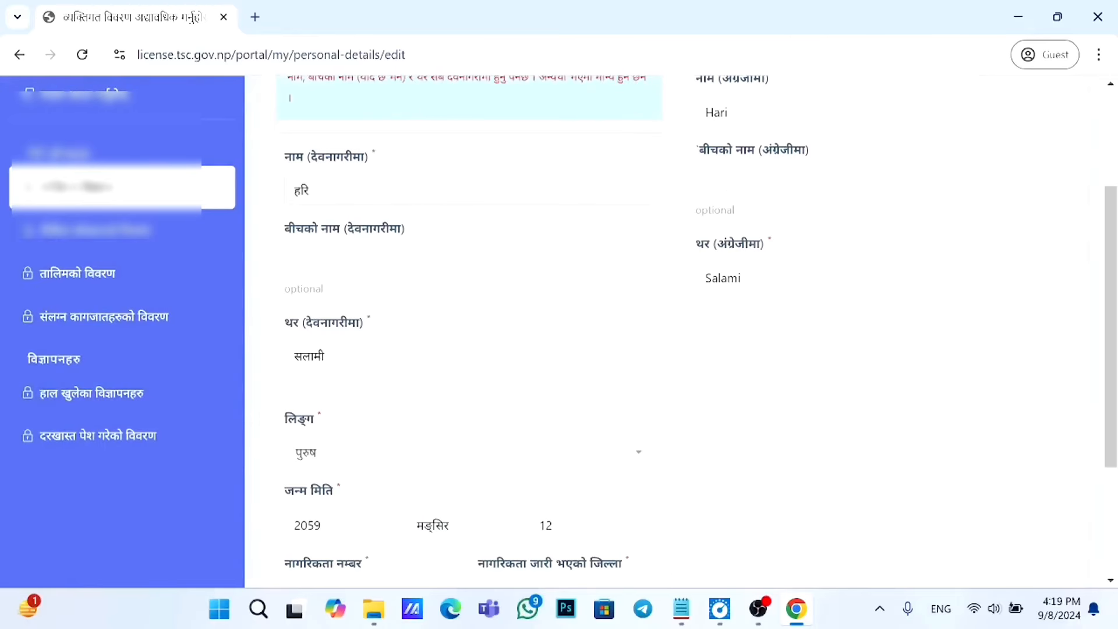
{"action": "left_click", "coordinate": [309, 264]}
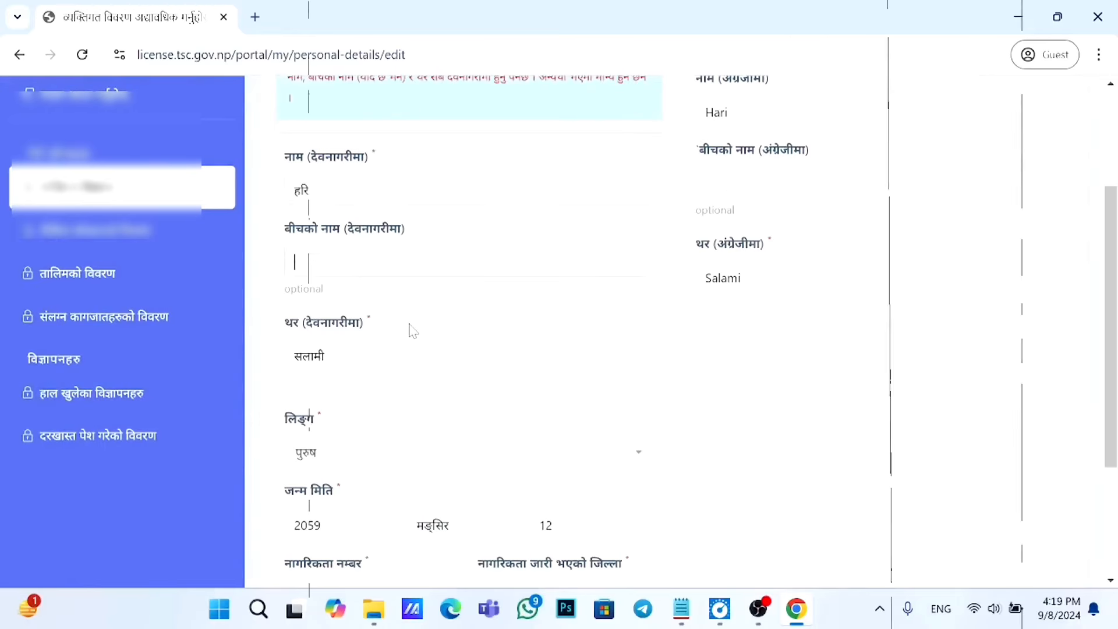
Step: Leave the लिङ्ग (gender) dropdown set to पुरुष
{"action": "scroll", "coordinate": [410, 327], "scroll_direction": "down", "scroll_amount": 1}
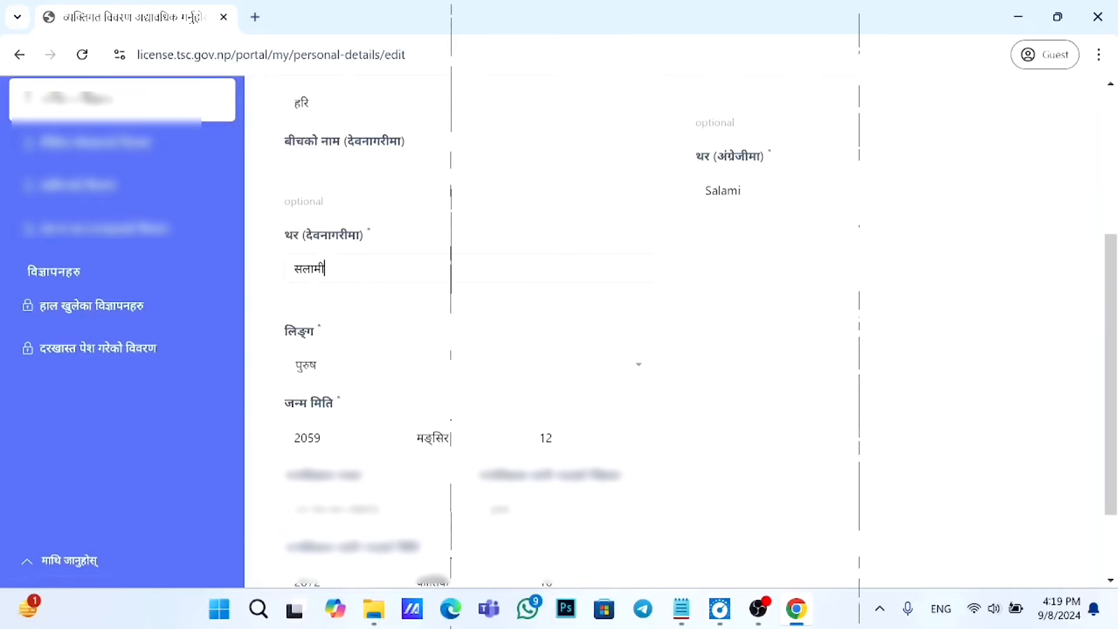
{"action": "scroll", "coordinate": [642, 357], "scroll_direction": "up", "scroll_amount": 2}
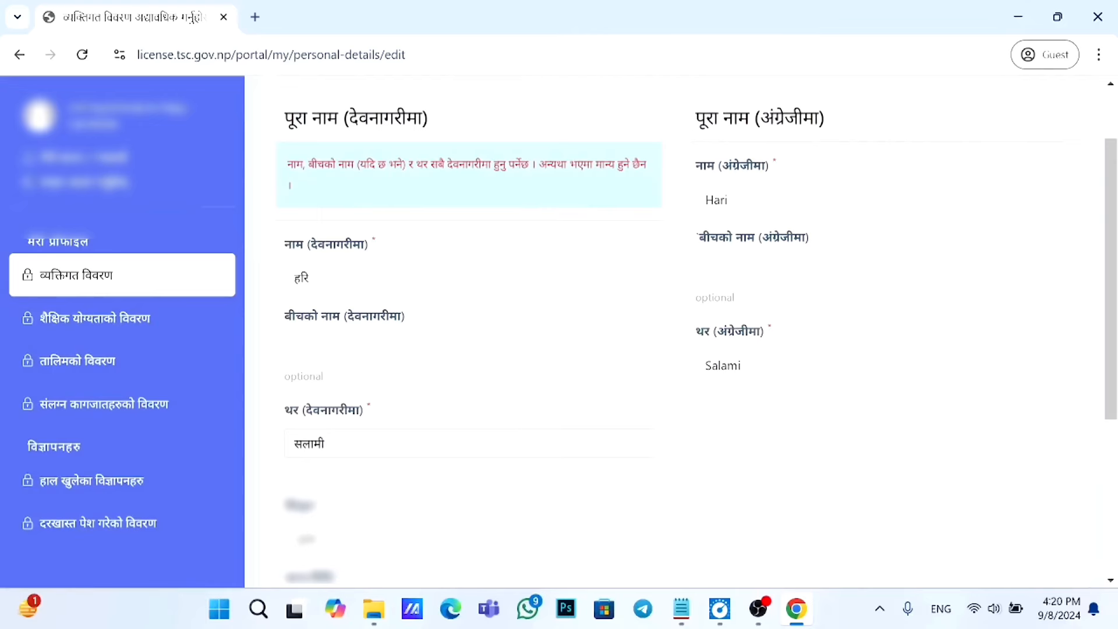
{"action": "scroll", "coordinate": [783, 298], "scroll_direction": "down", "scroll_amount": 1}
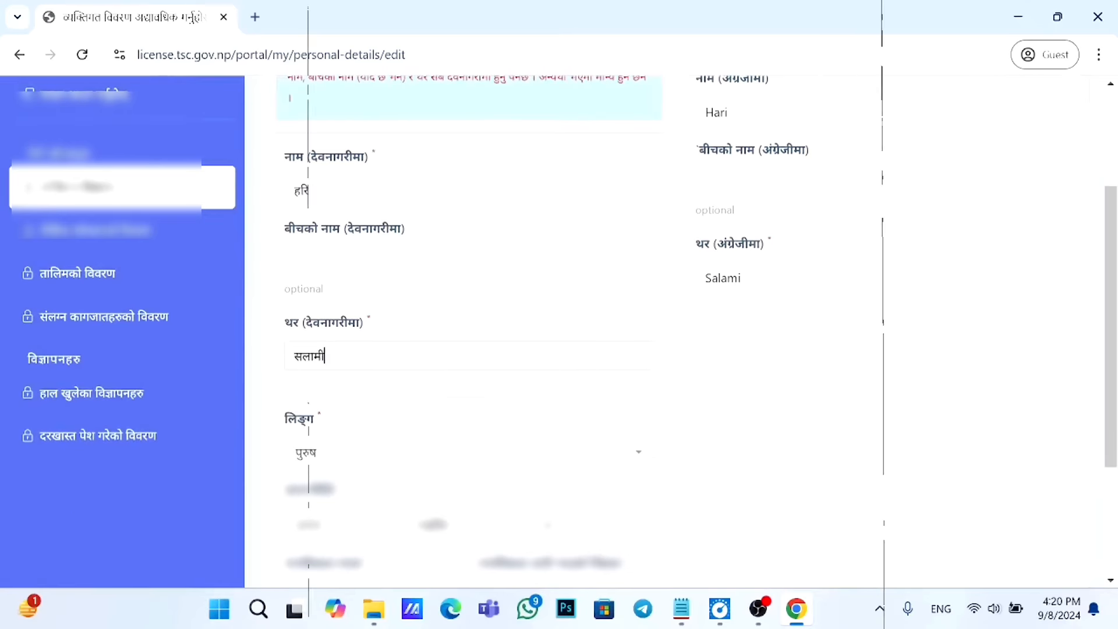
{"action": "scroll", "coordinate": [733, 301], "scroll_direction": "up", "scroll_amount": 2}
{"action": "scroll", "coordinate": [429, 357], "scroll_direction": "down", "scroll_amount": 3}
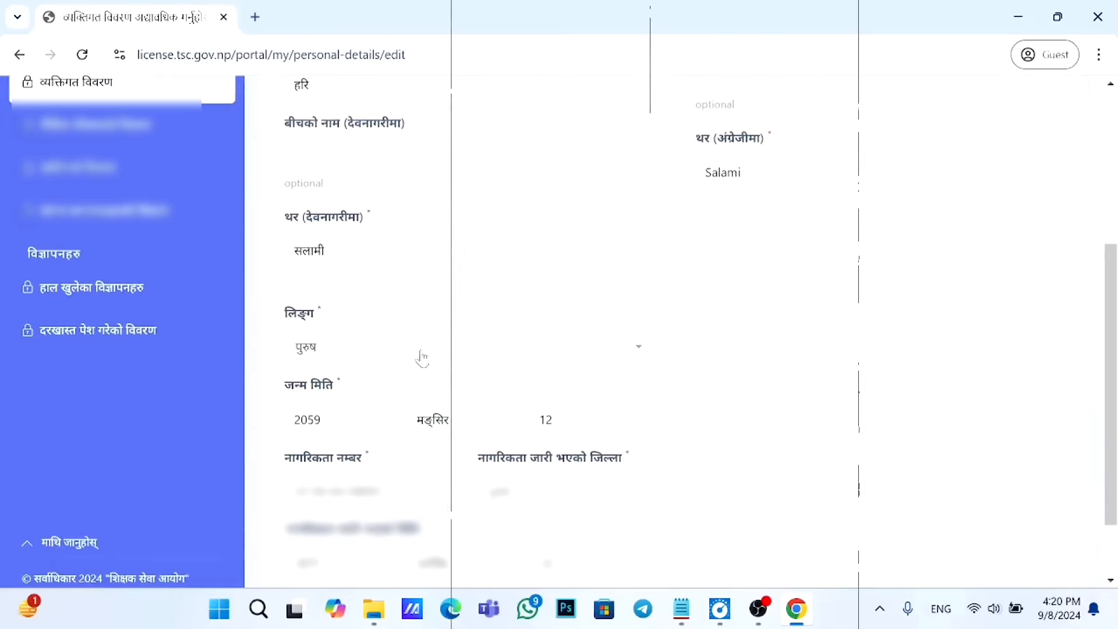
{"action": "left_click", "coordinate": [321, 360]}
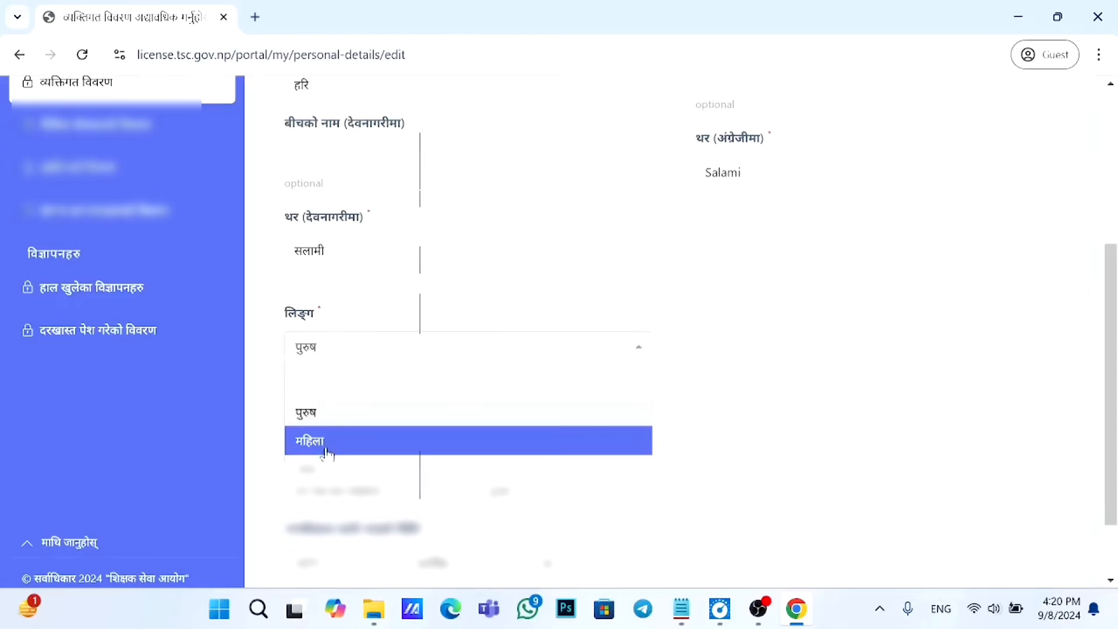
{"action": "left_click", "coordinate": [331, 424]}
{"action": "scroll", "coordinate": [644, 389], "scroll_direction": "down", "scroll_amount": 2}
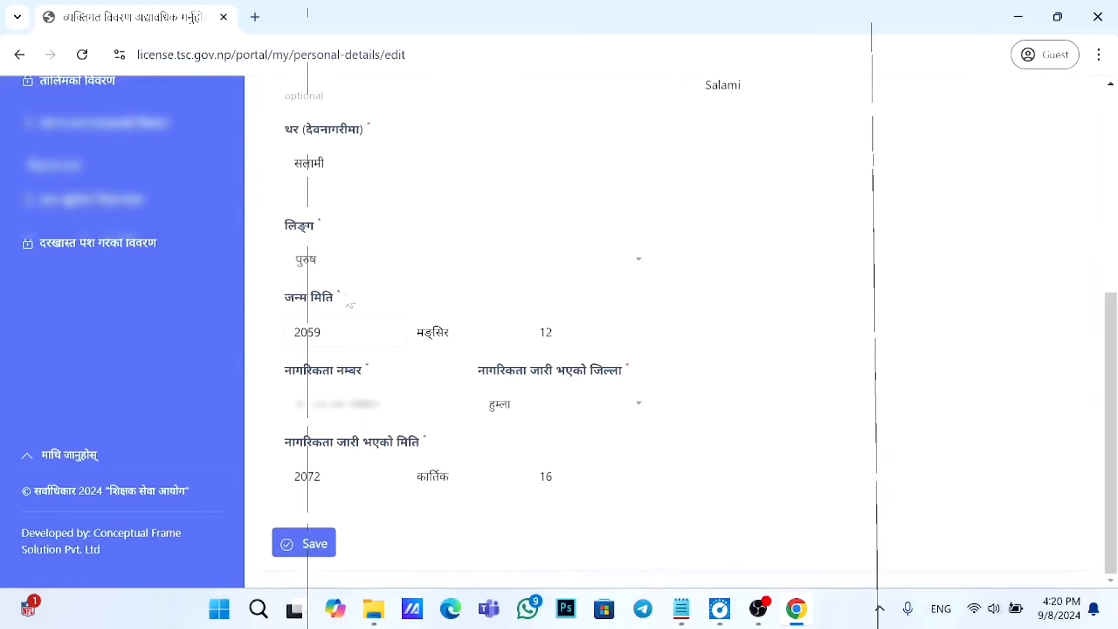
Step: Set the birth date to 2057 असार 04
{"action": "left_click", "coordinate": [329, 341]}
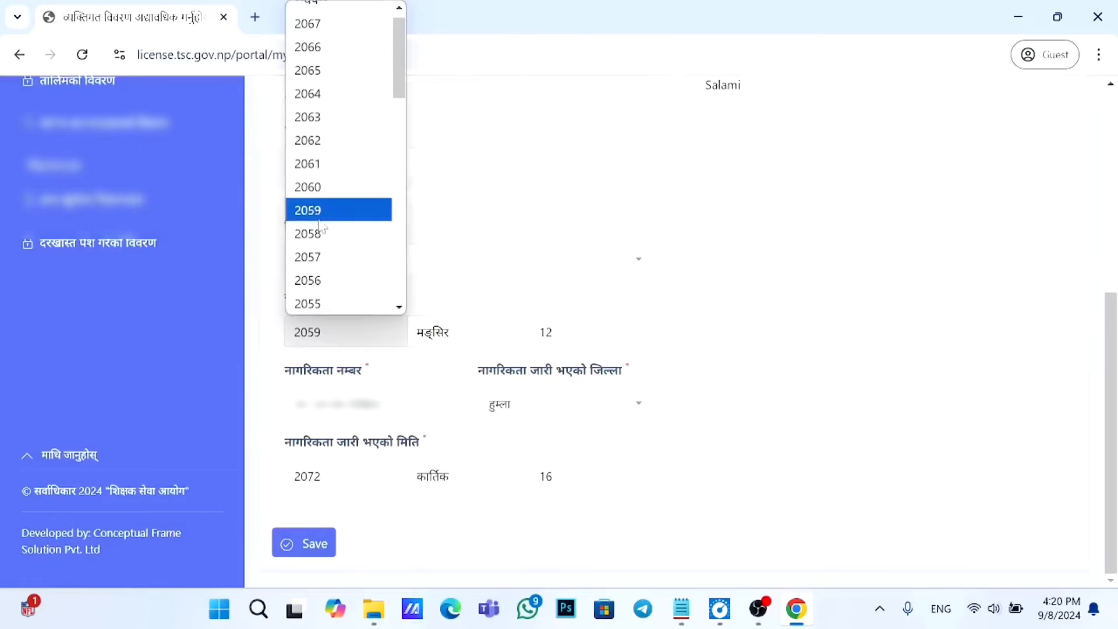
{"action": "left_click", "coordinate": [324, 257]}
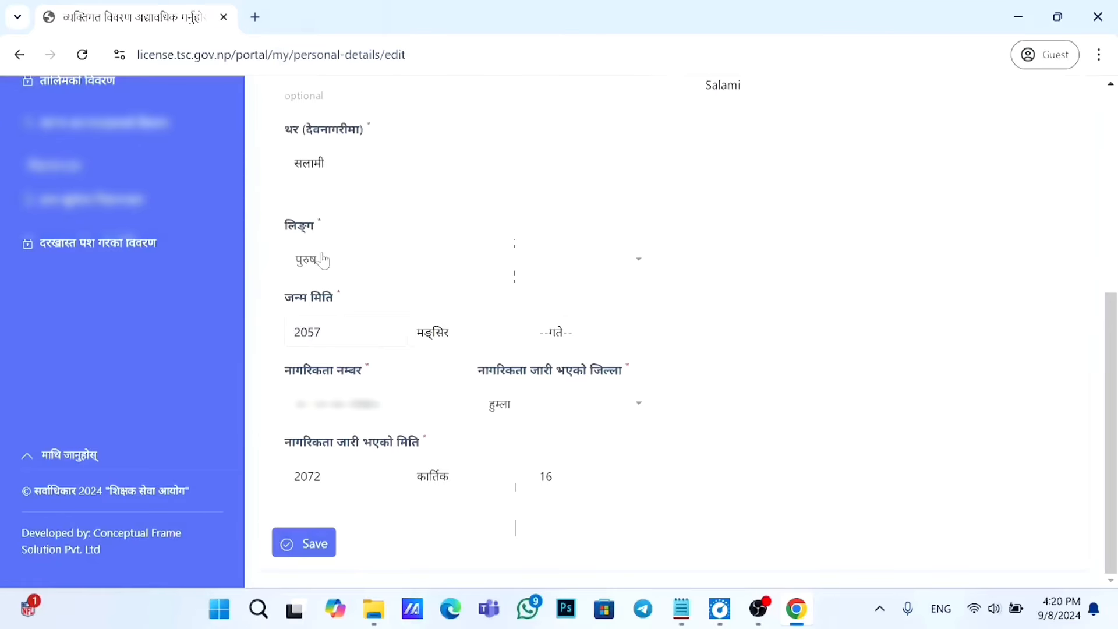
{"action": "left_click", "coordinate": [460, 333]}
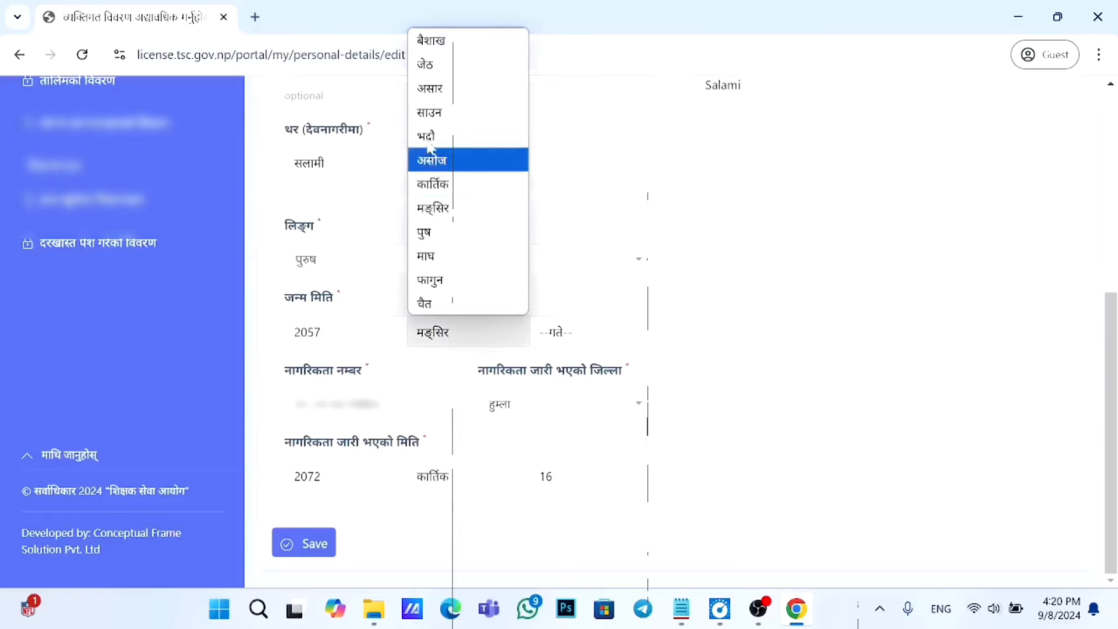
{"action": "left_click", "coordinate": [430, 91]}
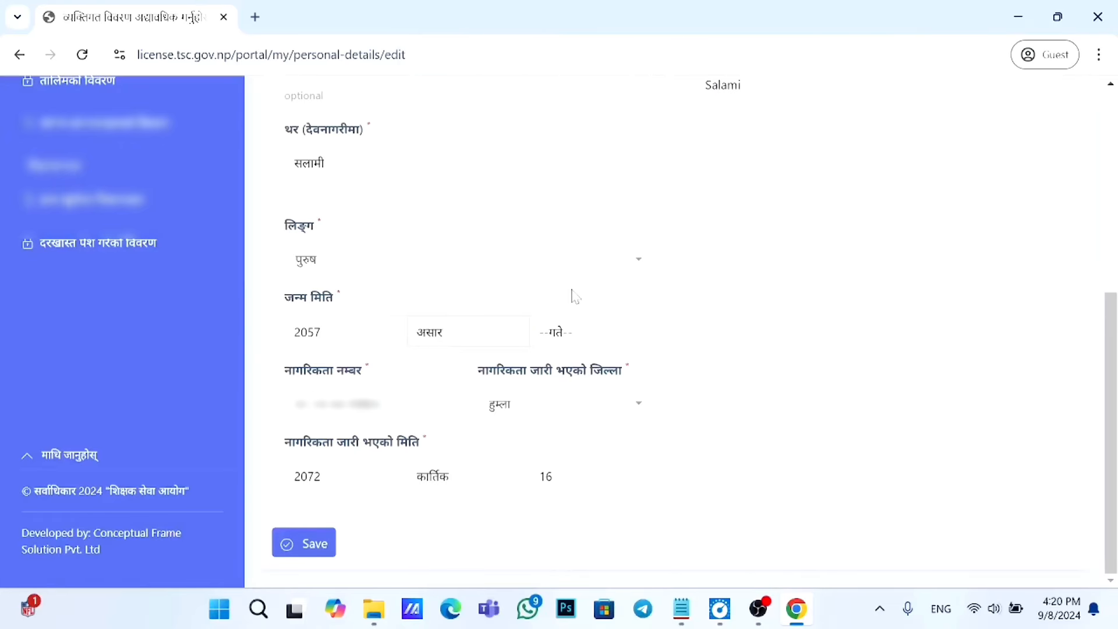
{"action": "left_click", "coordinate": [580, 334]}
{"action": "left_click", "coordinate": [542, 95]}
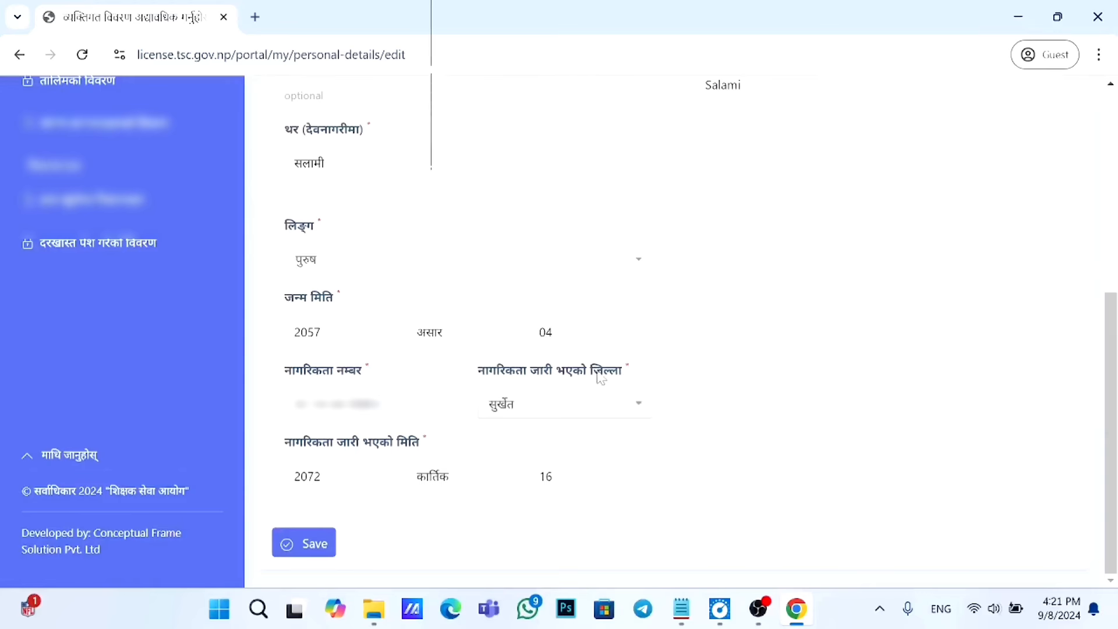
Step: Choose सुर्खेत as citizenship-issuing district, save the personal details, and view the ठेगाना address details
{"action": "left_click", "coordinate": [541, 417]}
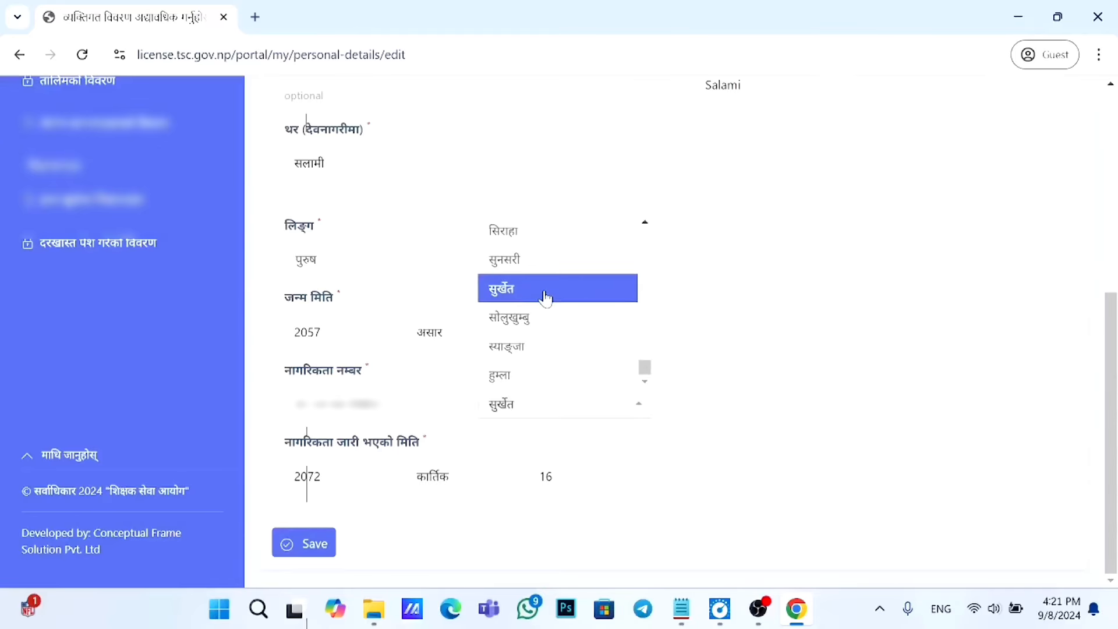
{"action": "left_click", "coordinate": [545, 297]}
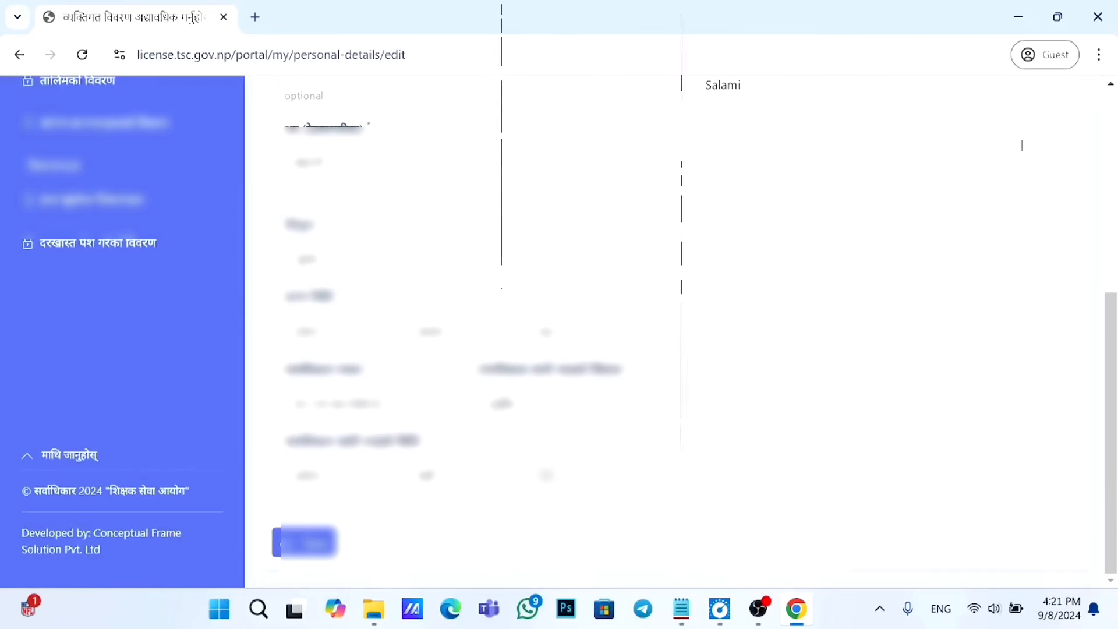
{"action": "left_click", "coordinate": [291, 543]}
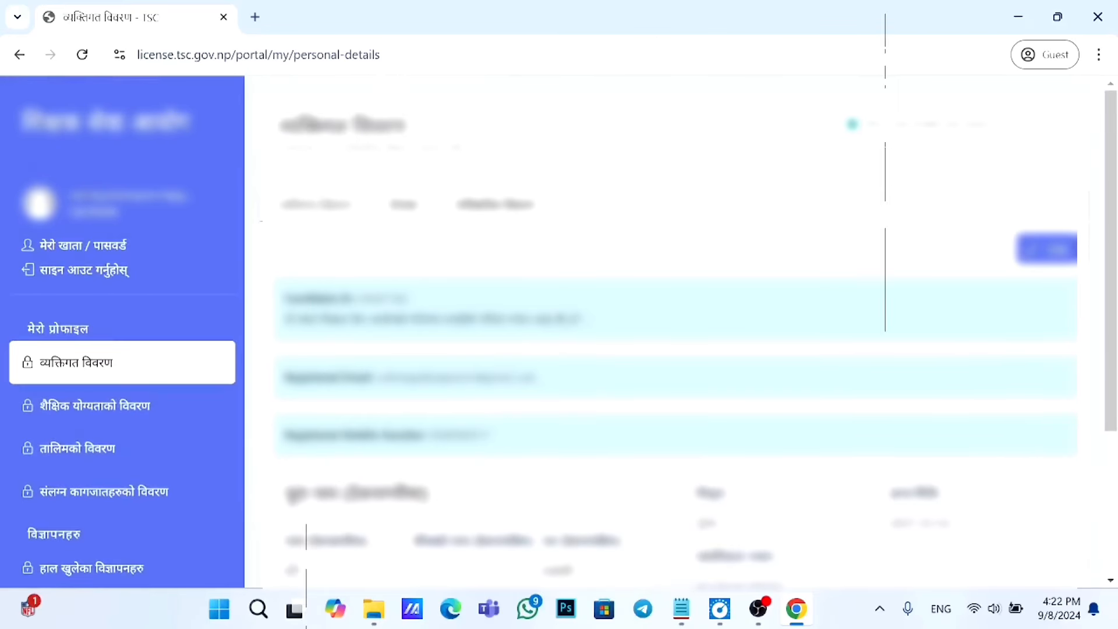
{"action": "scroll", "coordinate": [676, 332], "scroll_direction": "down", "scroll_amount": 2}
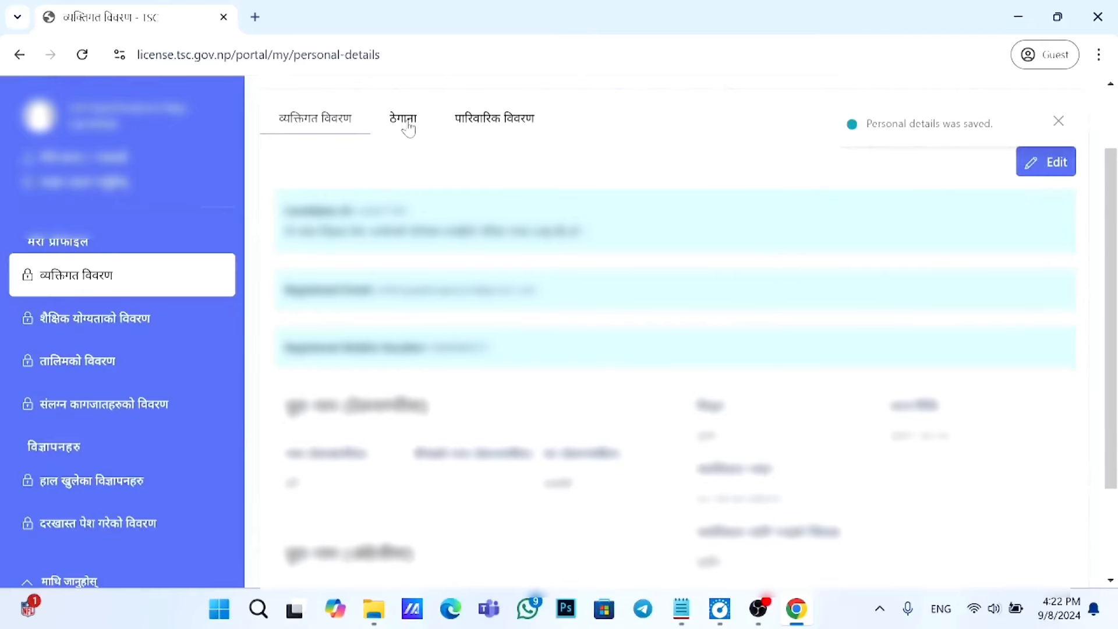
{"action": "left_click", "coordinate": [407, 124]}
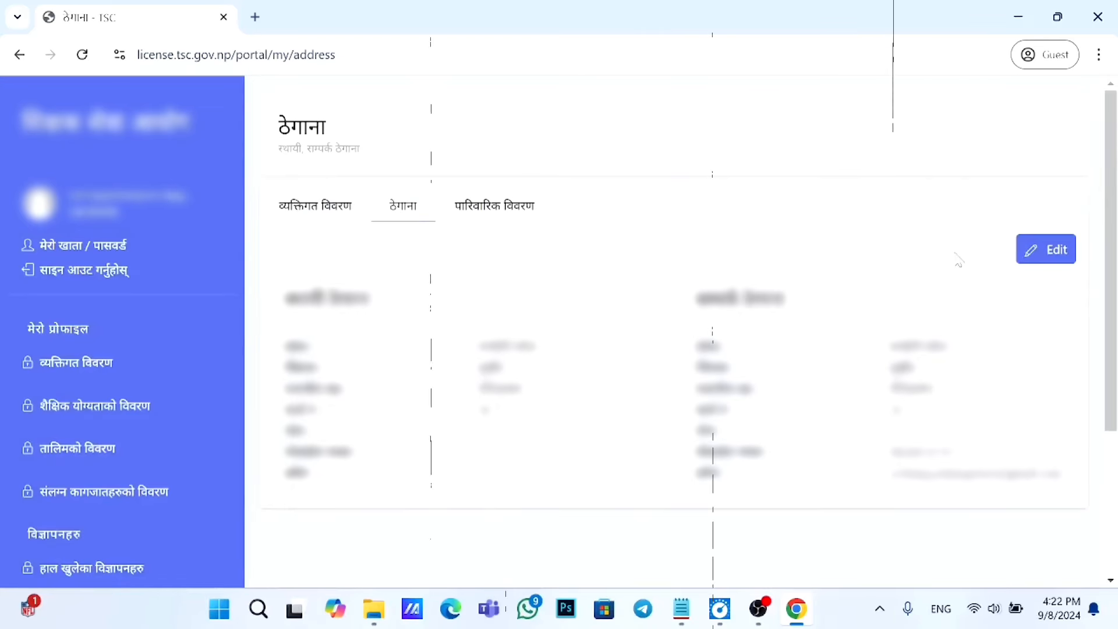
Step: Edit the address and re-select the permanent address as कर्णाली प्रदेश, सुर्खेत, वीरेन्द्रनगर
{"action": "left_click", "coordinate": [1045, 262]}
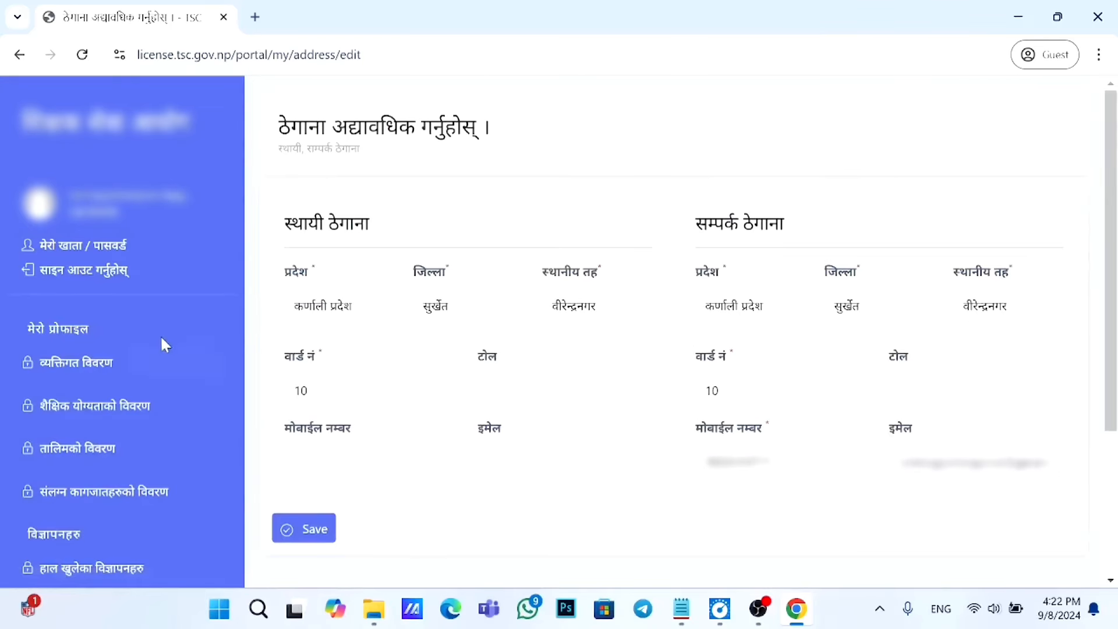
{"action": "left_click", "coordinate": [342, 310]}
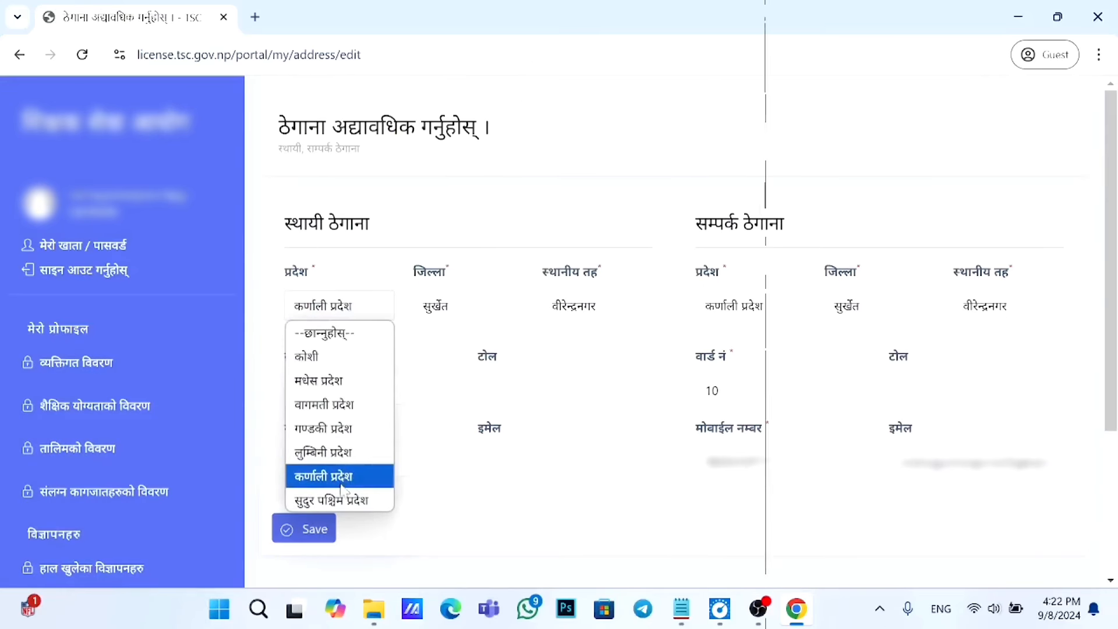
{"action": "left_click", "coordinate": [338, 476]}
{"action": "left_click", "coordinate": [454, 318]}
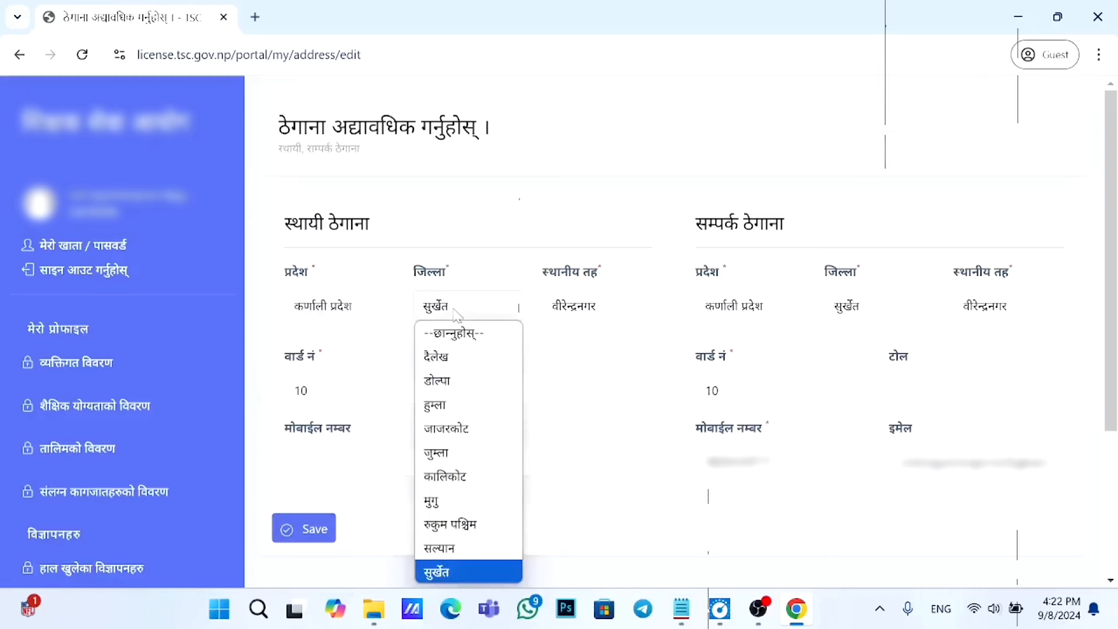
{"action": "left_click", "coordinate": [423, 575]}
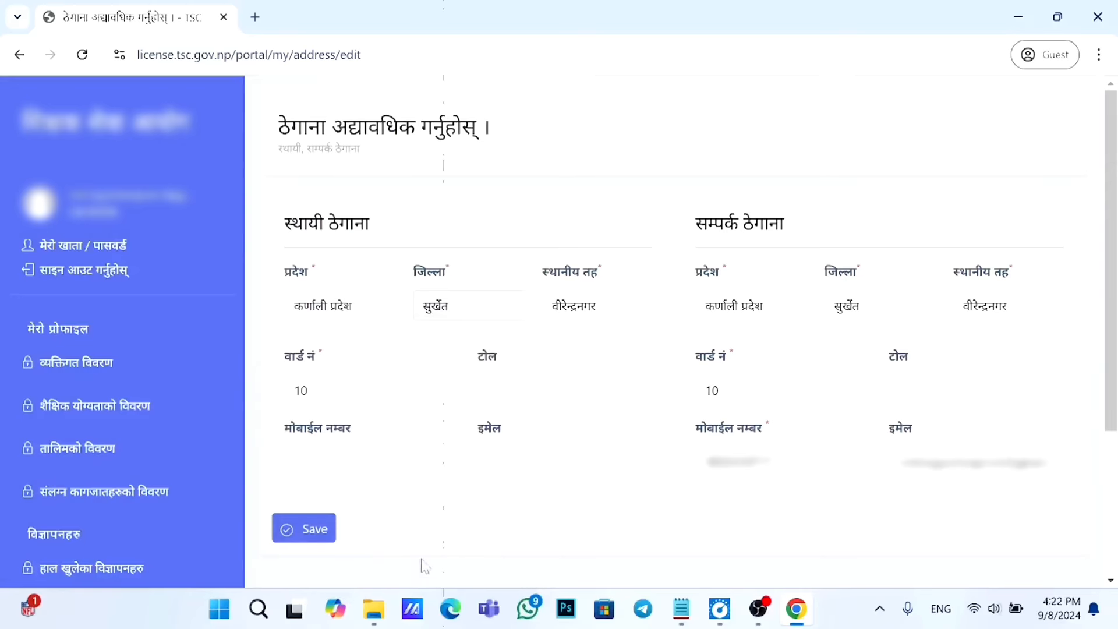
{"action": "left_click", "coordinate": [576, 307]}
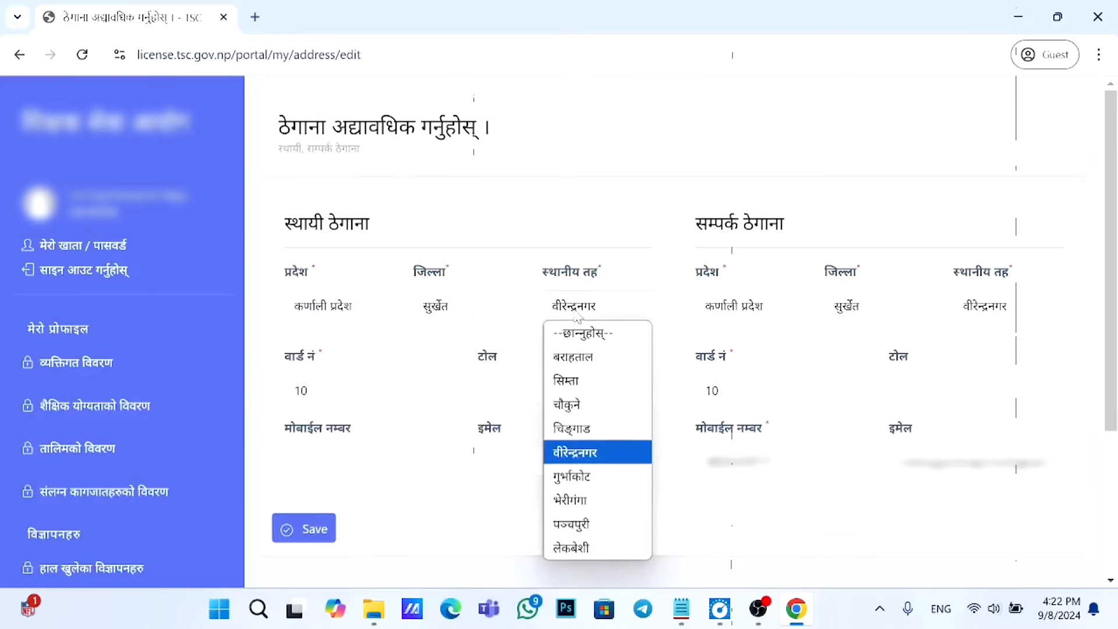
{"action": "left_click", "coordinate": [577, 452]}
Step: Check the ward 10, tole, mobile number and email fields
{"action": "left_click", "coordinate": [326, 390]}
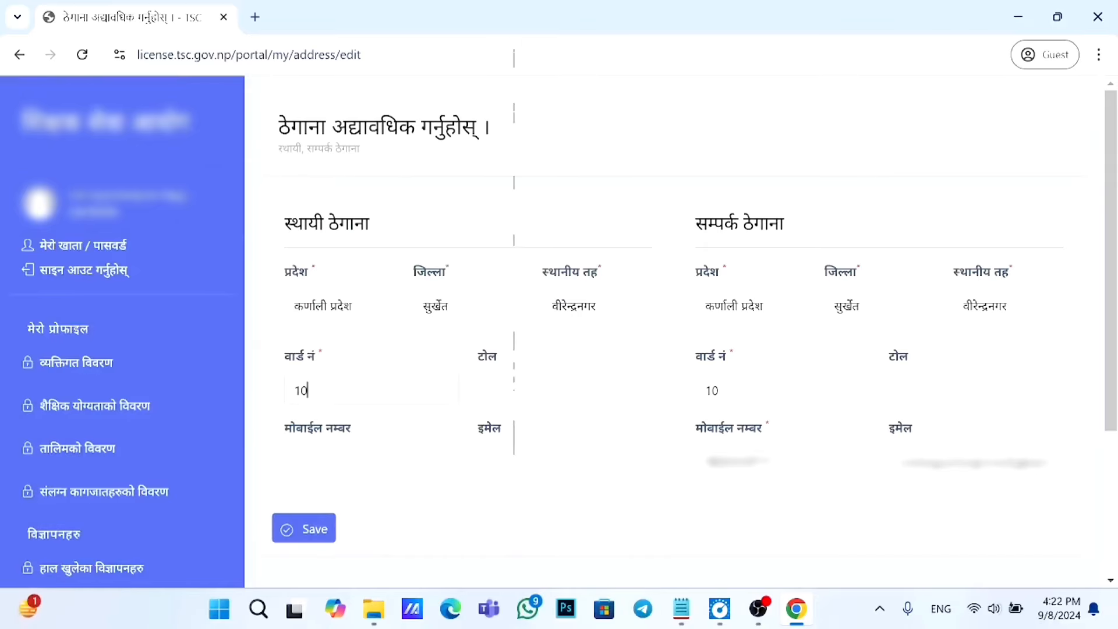
{"action": "key", "text": "Tab"}
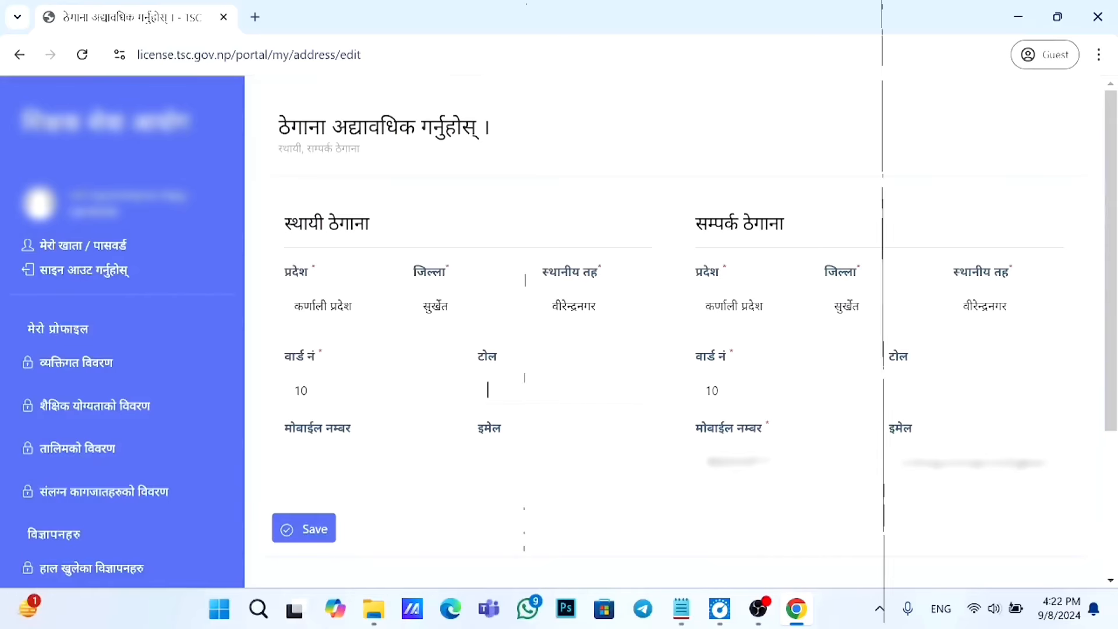
{"action": "scroll", "coordinate": [279, 373], "scroll_direction": "down", "scroll_amount": 2}
{"action": "left_click", "coordinate": [294, 374]}
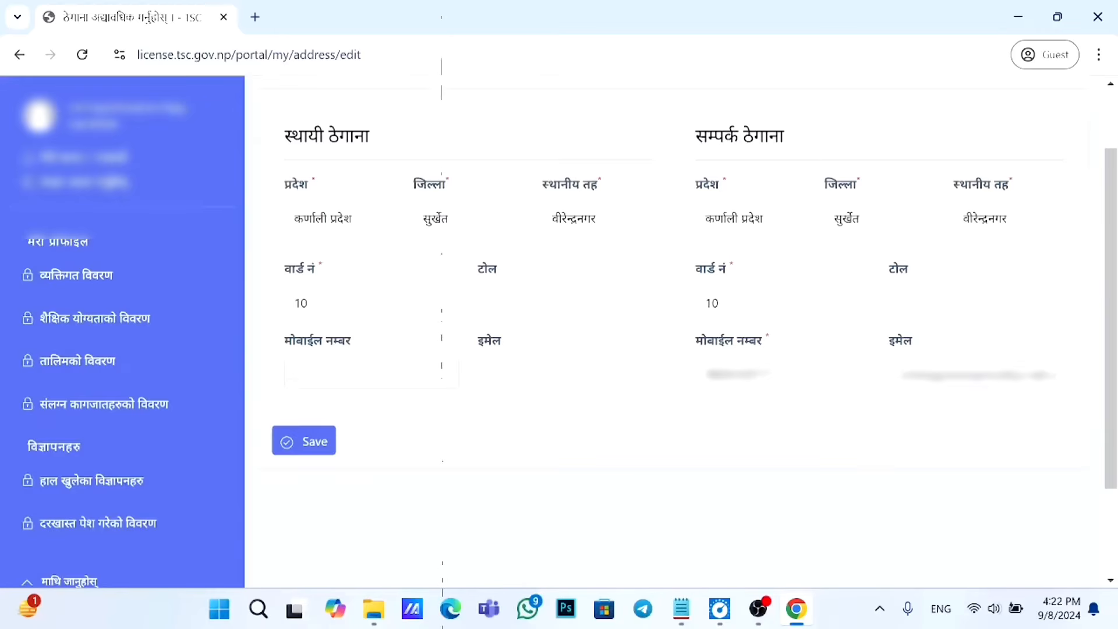
{"action": "left_click", "coordinate": [488, 374]}
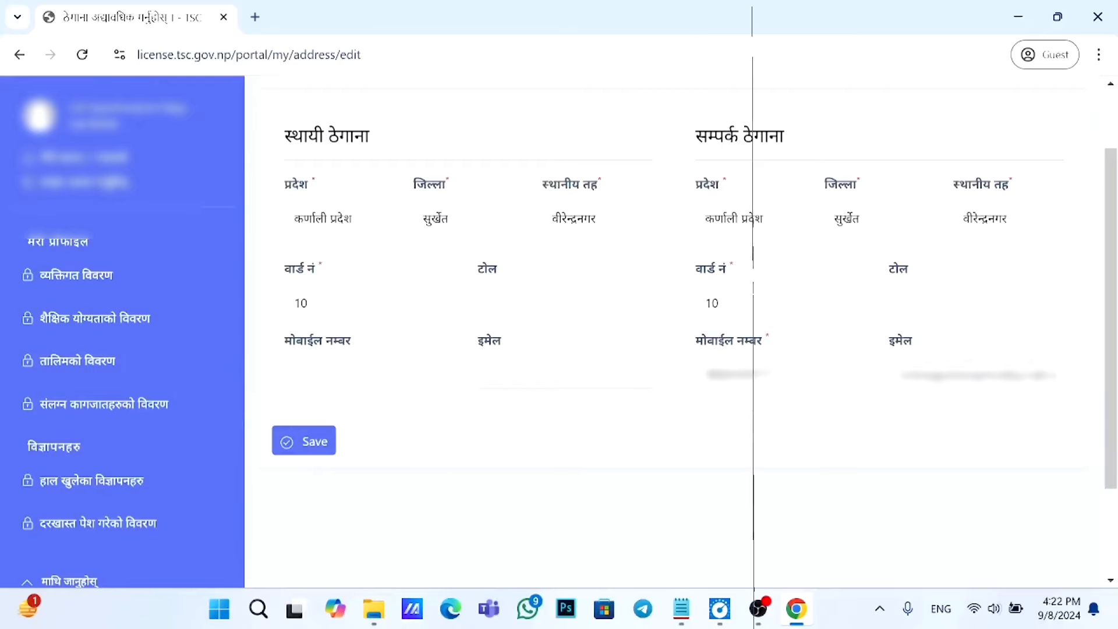
{"action": "scroll", "coordinate": [462, 262], "scroll_direction": "up", "scroll_amount": 2}
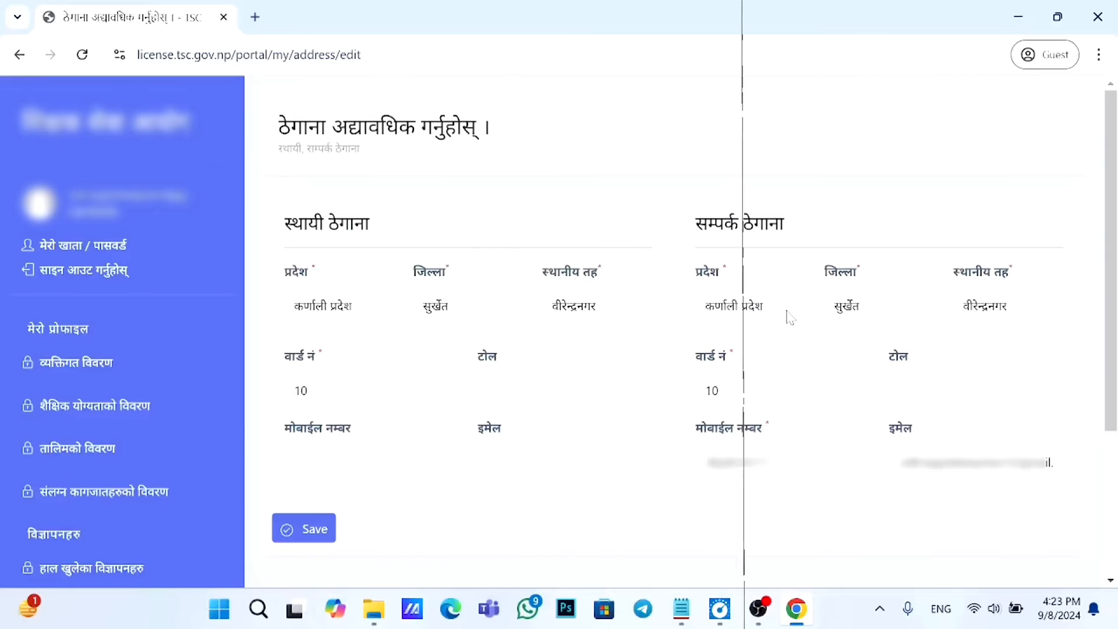
Step: Set the contact address to कर्णाली प्रदेश, सुर्खेत, चिङ्गाड, ward 10, and save the address
{"action": "left_click", "coordinate": [749, 307]}
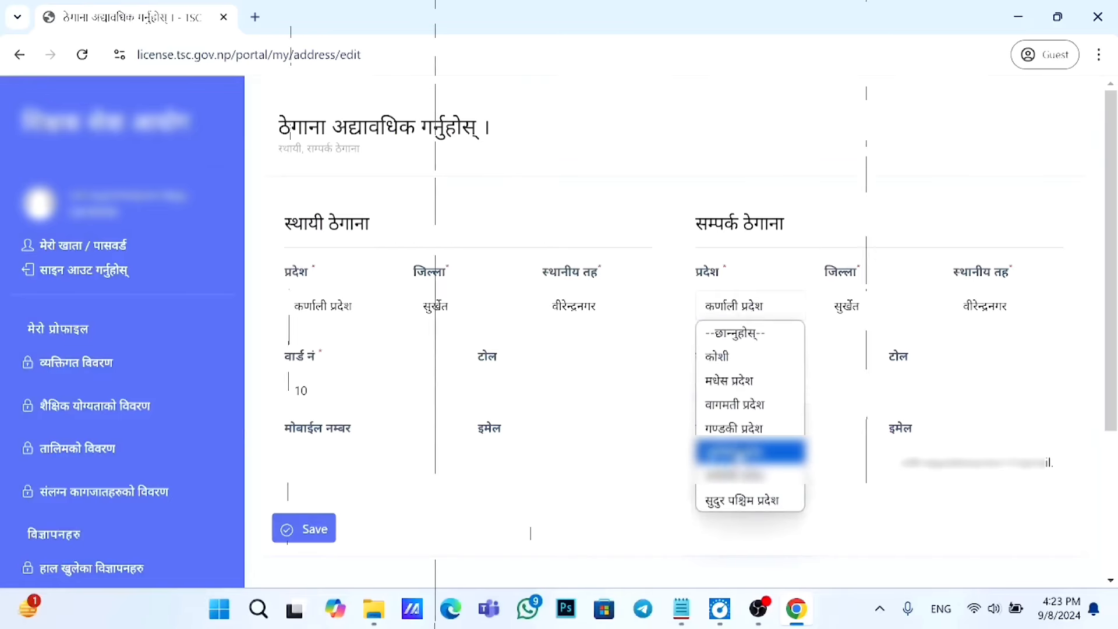
{"action": "key", "text": "Return"}
{"action": "left_click", "coordinate": [839, 306]}
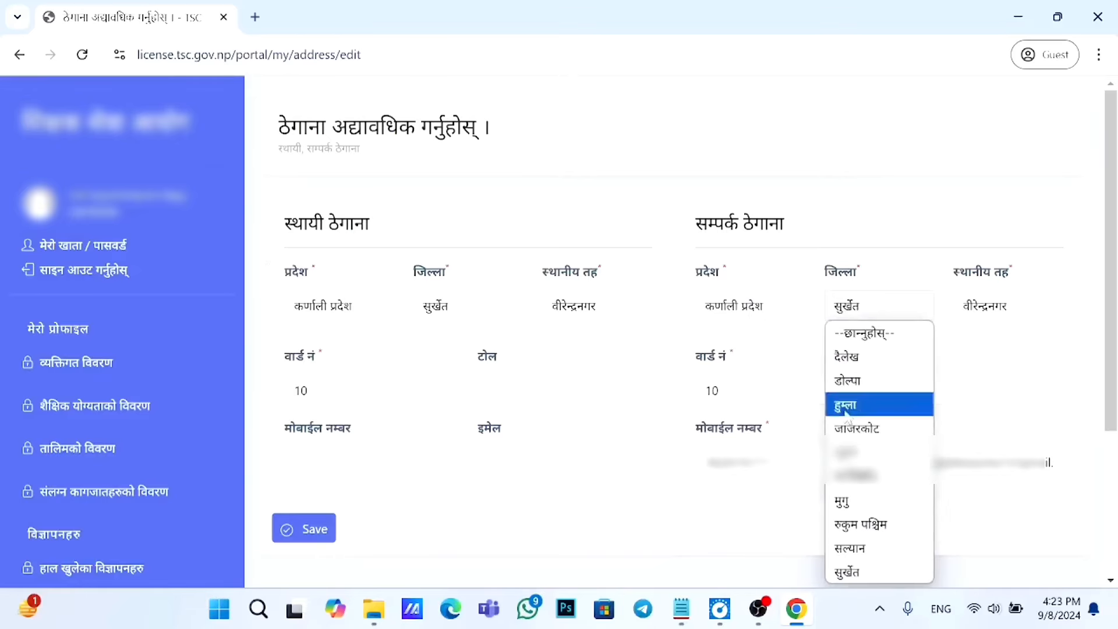
{"action": "left_click", "coordinate": [854, 566]}
{"action": "left_click", "coordinate": [998, 295]}
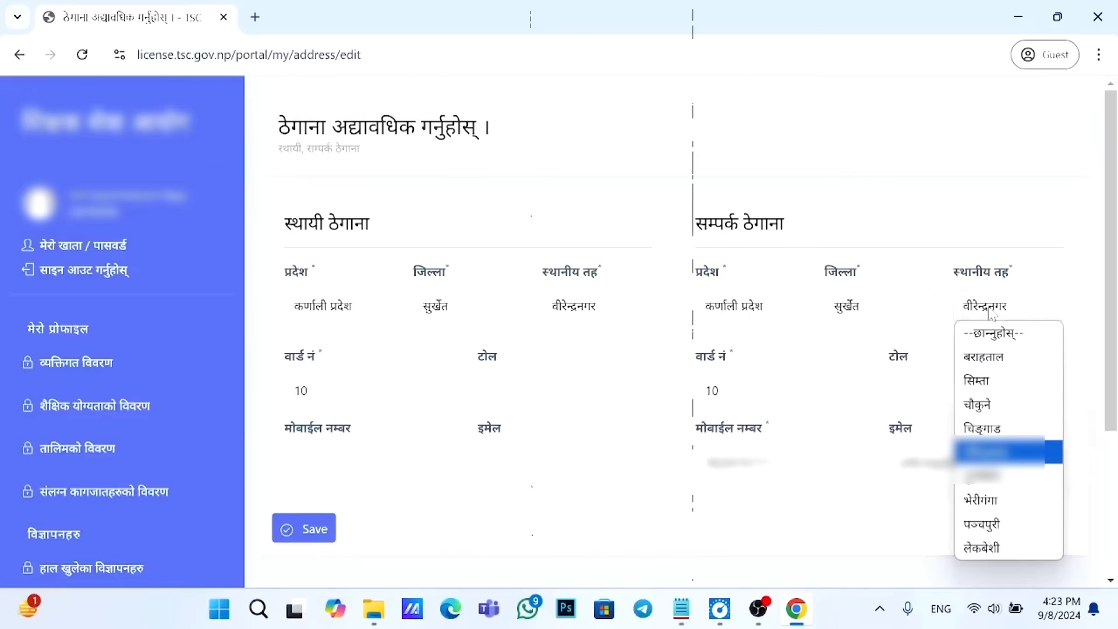
{"action": "left_click", "coordinate": [998, 427]}
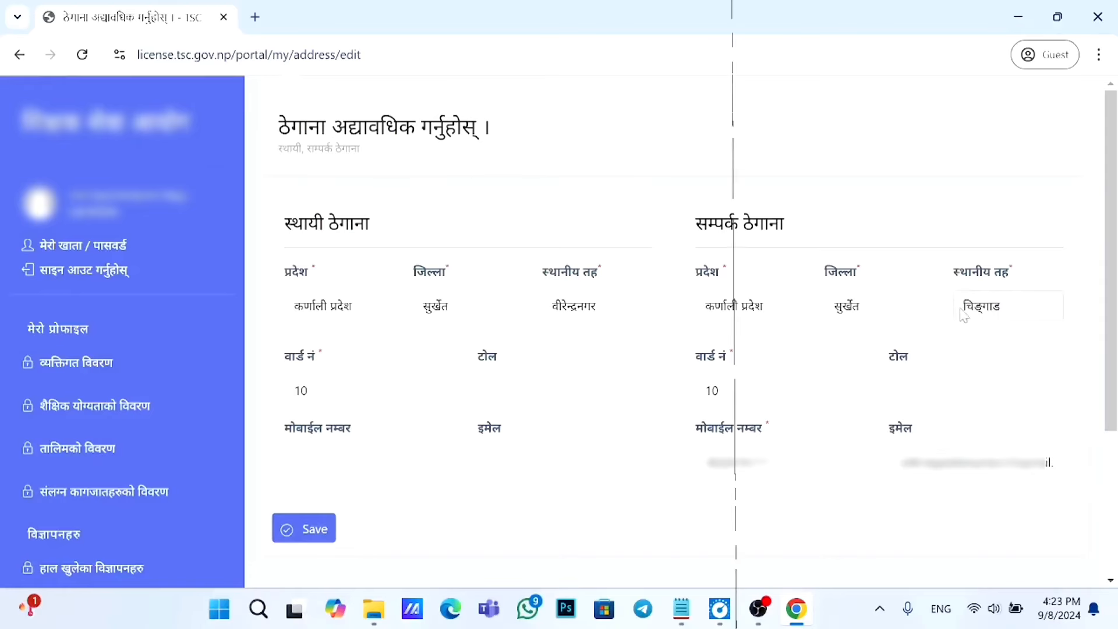
{"action": "left_click", "coordinate": [855, 391]}
{"action": "left_click", "coordinate": [887, 399]}
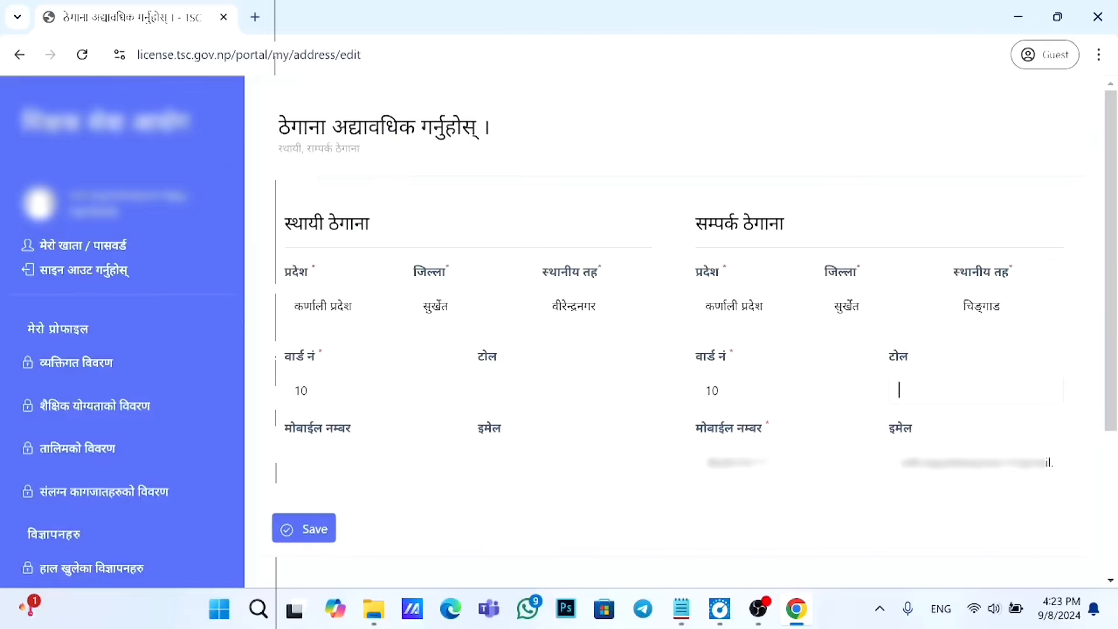
{"action": "scroll", "coordinate": [561, 349], "scroll_direction": "down", "scroll_amount": 1}
{"action": "left_click", "coordinate": [295, 444]}
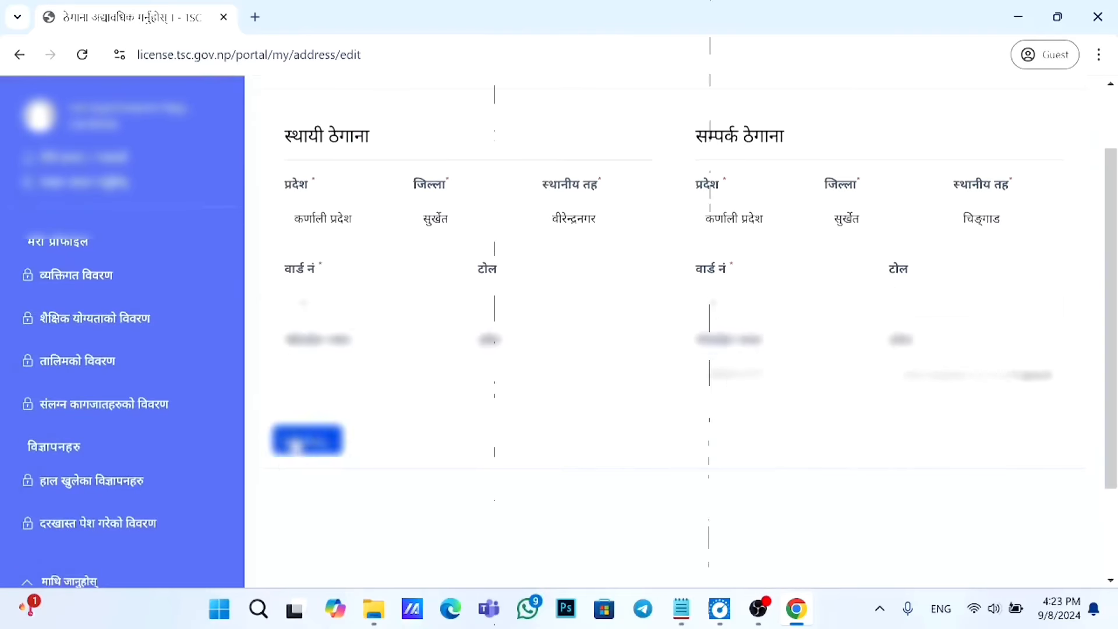
Step: Edit the पारिवारिक विवरण, check the mother's, grandfather's and spouse's name fields, and save
{"action": "left_click", "coordinate": [494, 128]}
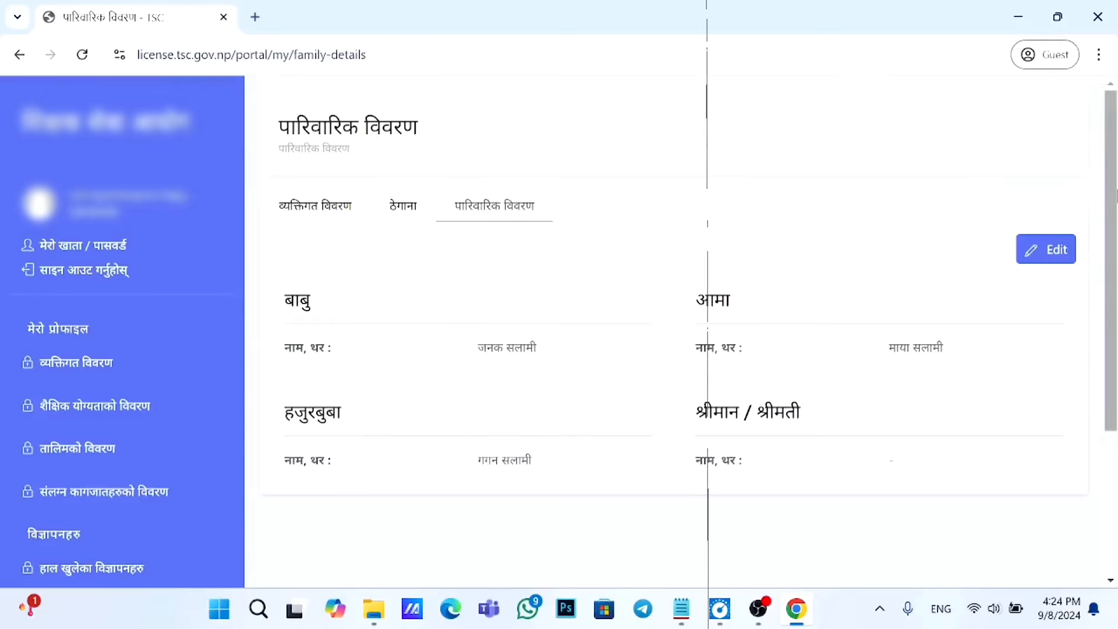
{"action": "left_click", "coordinate": [1031, 260]}
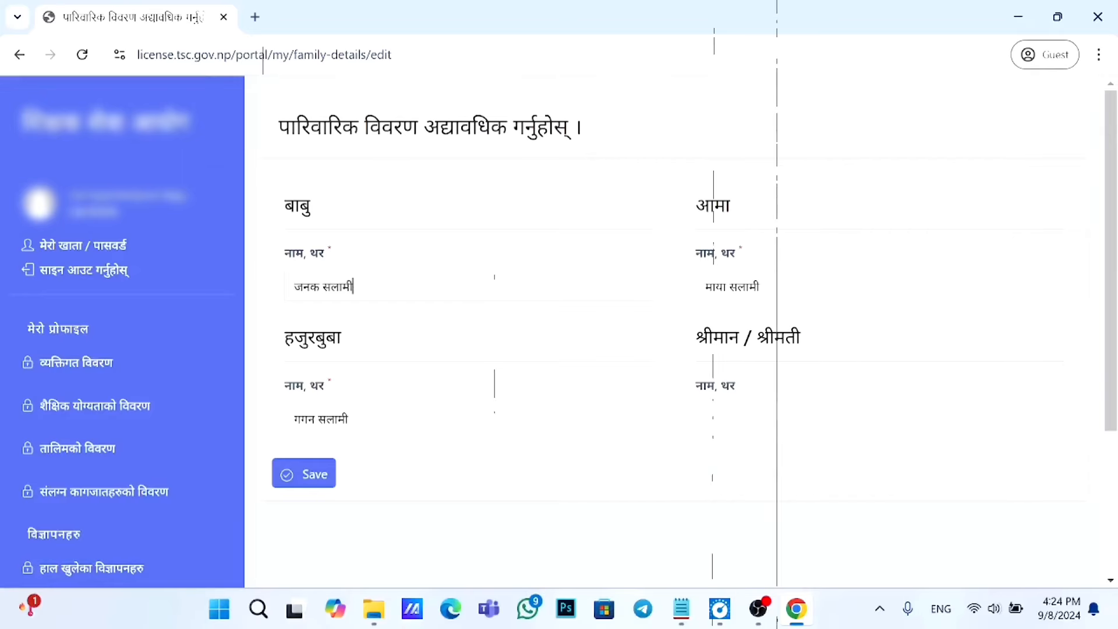
{"action": "left_click", "coordinate": [760, 286]}
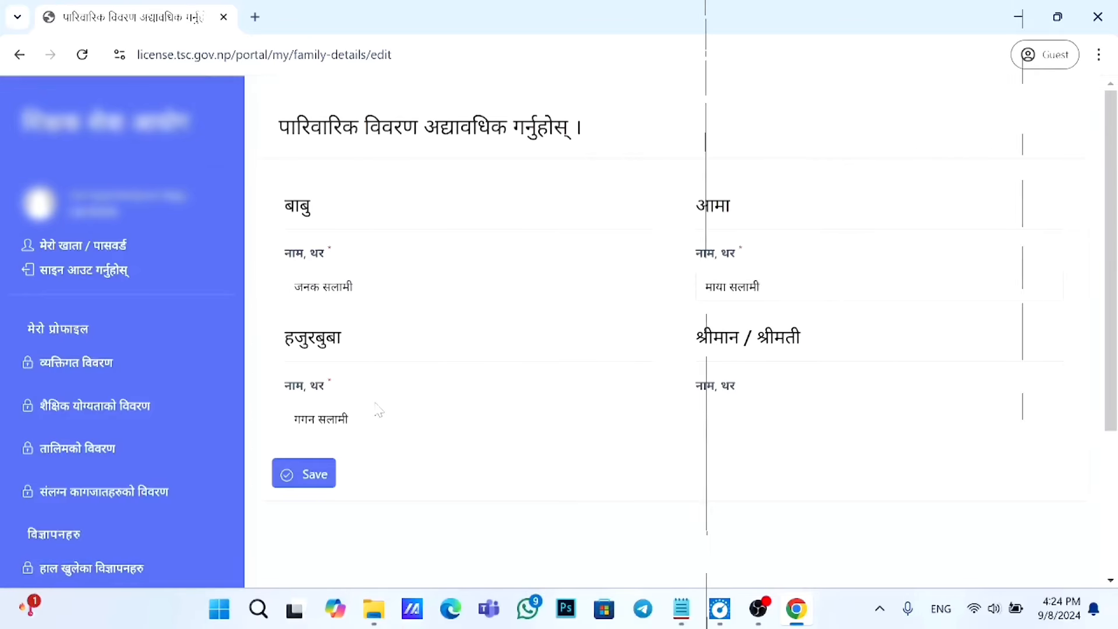
{"action": "left_click", "coordinate": [350, 420]}
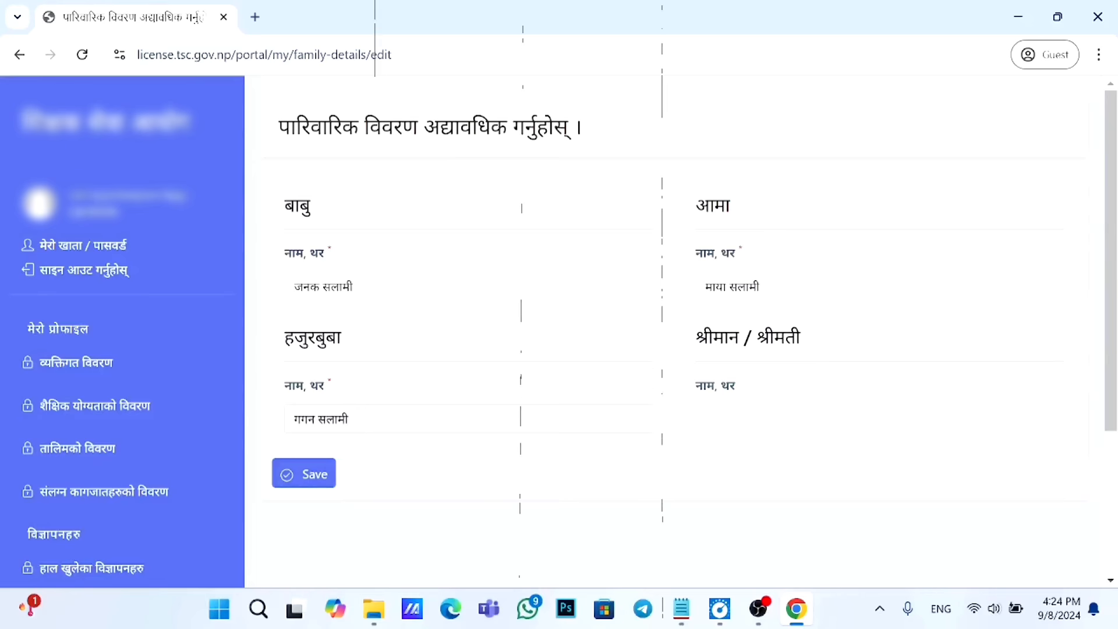
{"action": "left_click", "coordinate": [757, 419]}
{"action": "scroll", "coordinate": [254, 346], "scroll_direction": "down", "scroll_amount": 2}
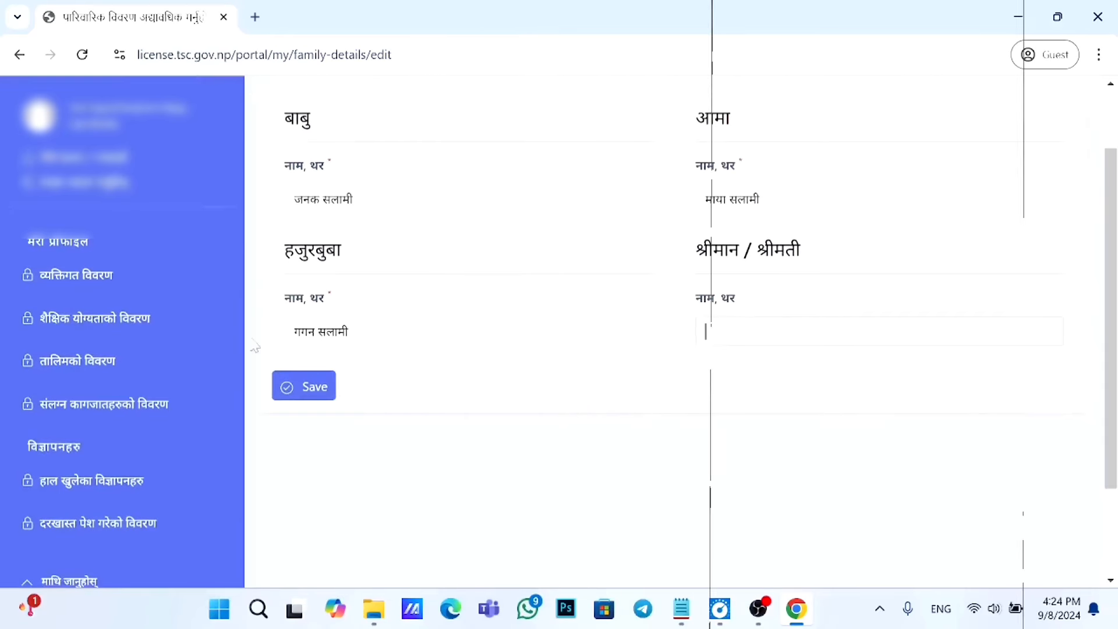
{"action": "left_click", "coordinate": [287, 388]}
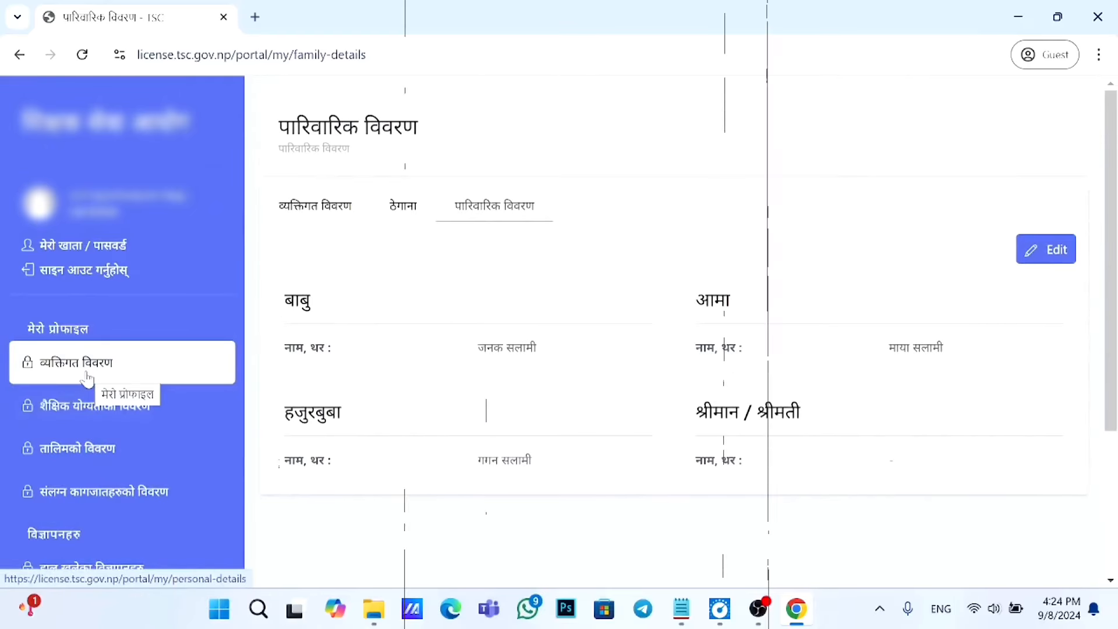
Step: Go to the educational qualification details page and start a new education entry
{"action": "left_click", "coordinate": [116, 366]}
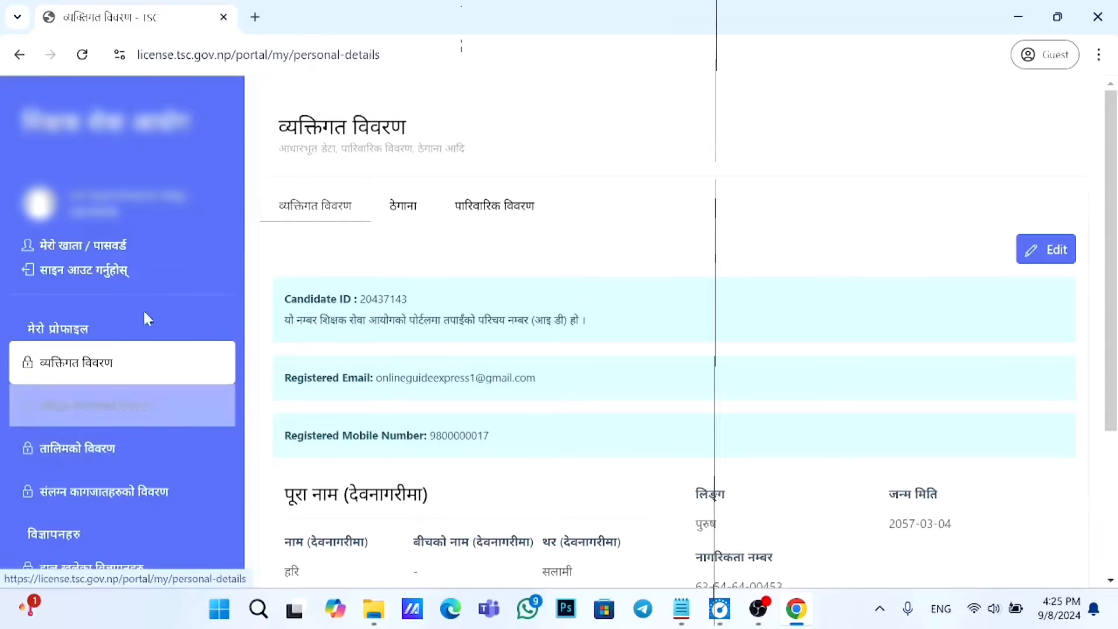
{"action": "left_click", "coordinate": [15, 410]}
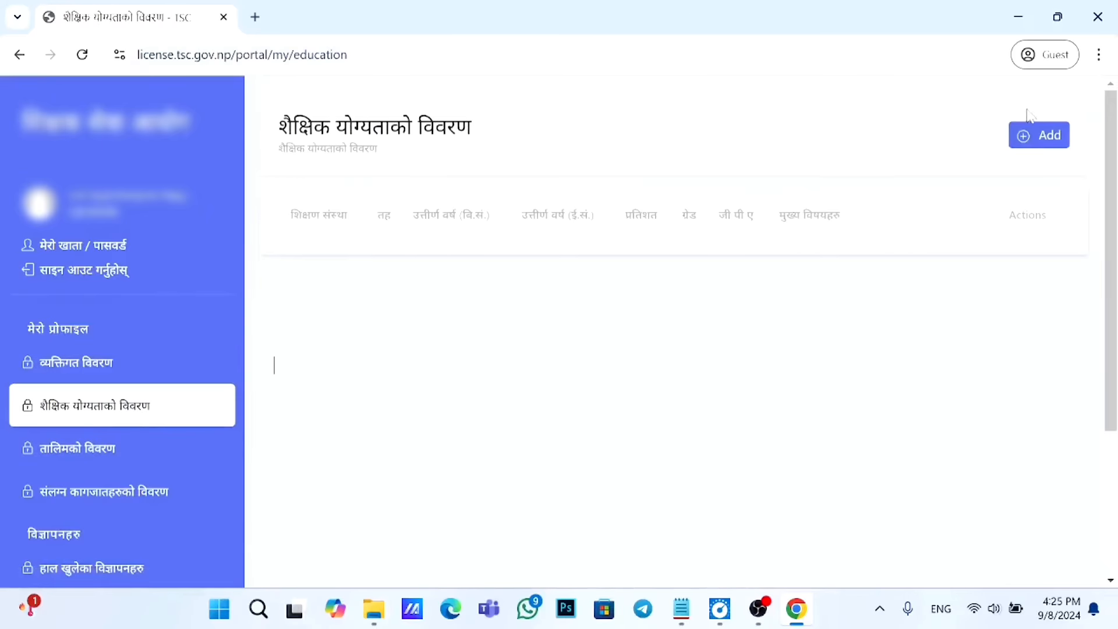
{"action": "left_click", "coordinate": [1035, 136]}
Step: Choose राष्ट्रिय परीक्षा बोर्ड as the institution and Plus Two as the level
{"action": "left_click", "coordinate": [379, 299]}
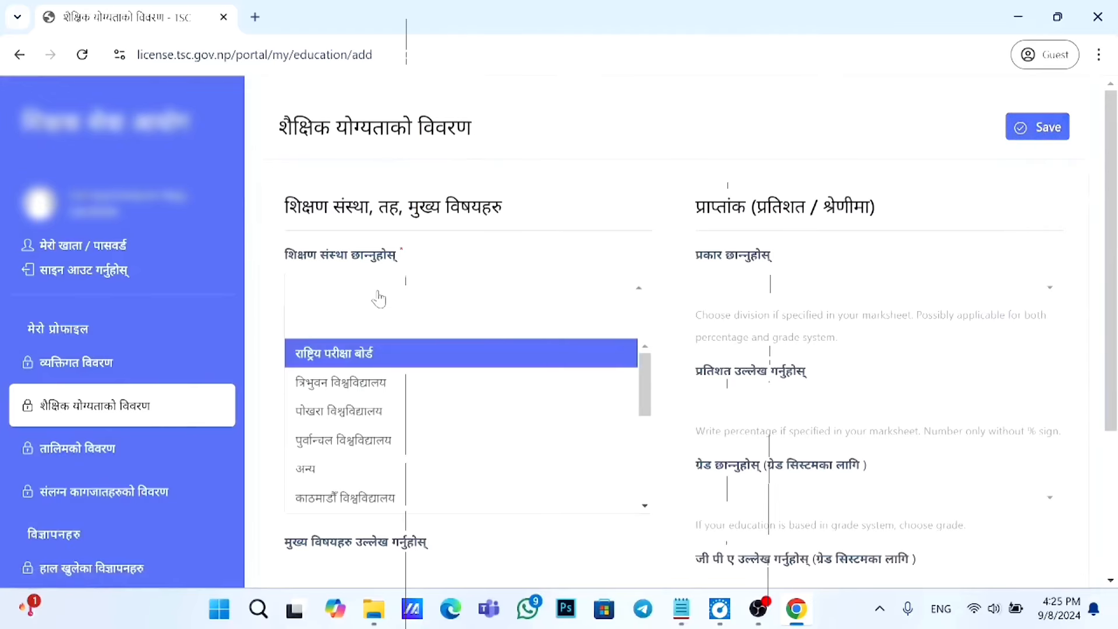
{"action": "left_click", "coordinate": [380, 299]}
{"action": "left_click", "coordinate": [370, 300]}
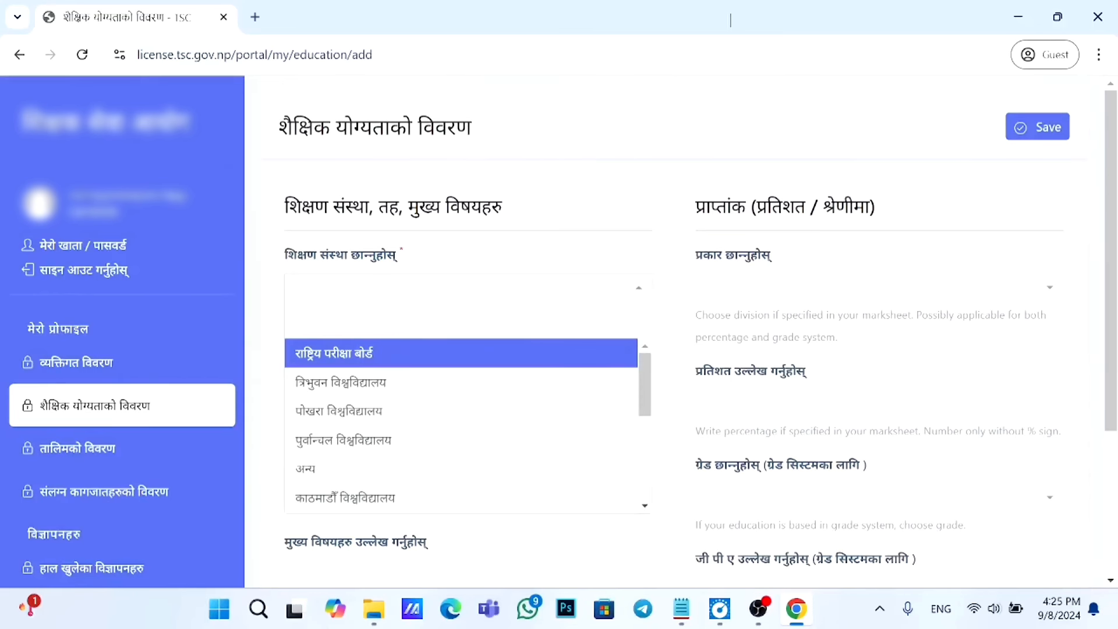
{"action": "left_click", "coordinate": [335, 355]}
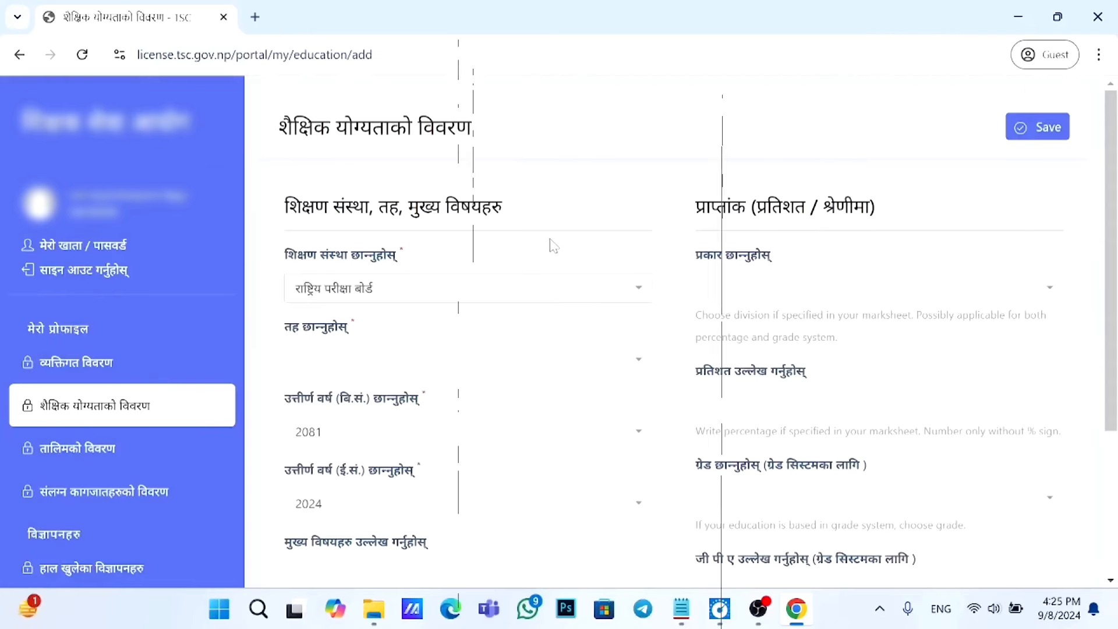
{"action": "scroll", "coordinate": [577, 255], "scroll_direction": "down", "scroll_amount": 1}
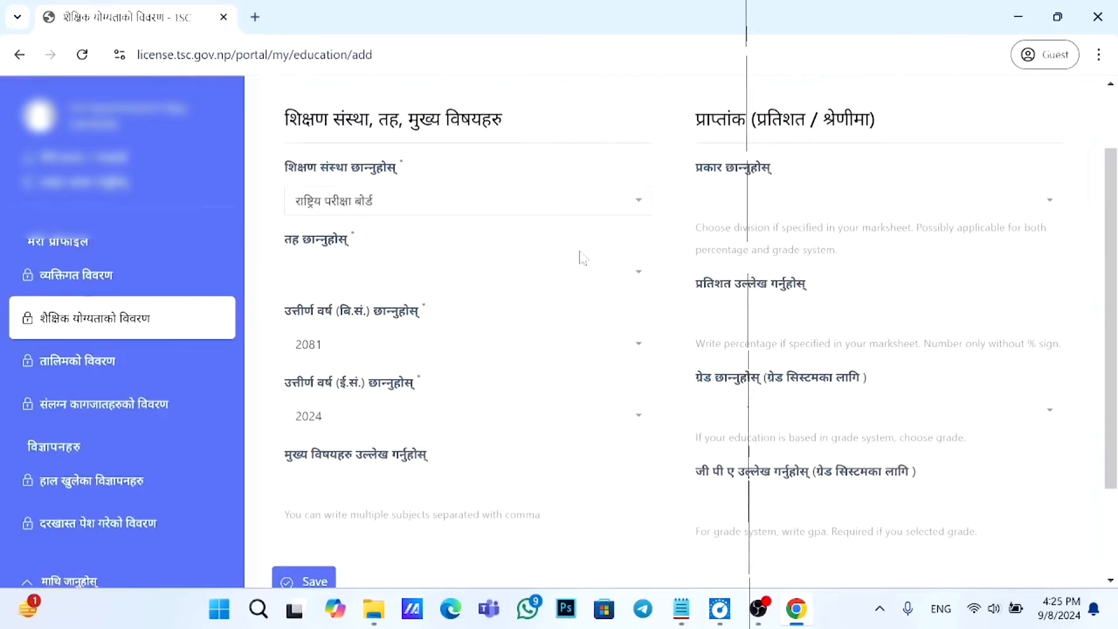
{"action": "left_click", "coordinate": [322, 270]}
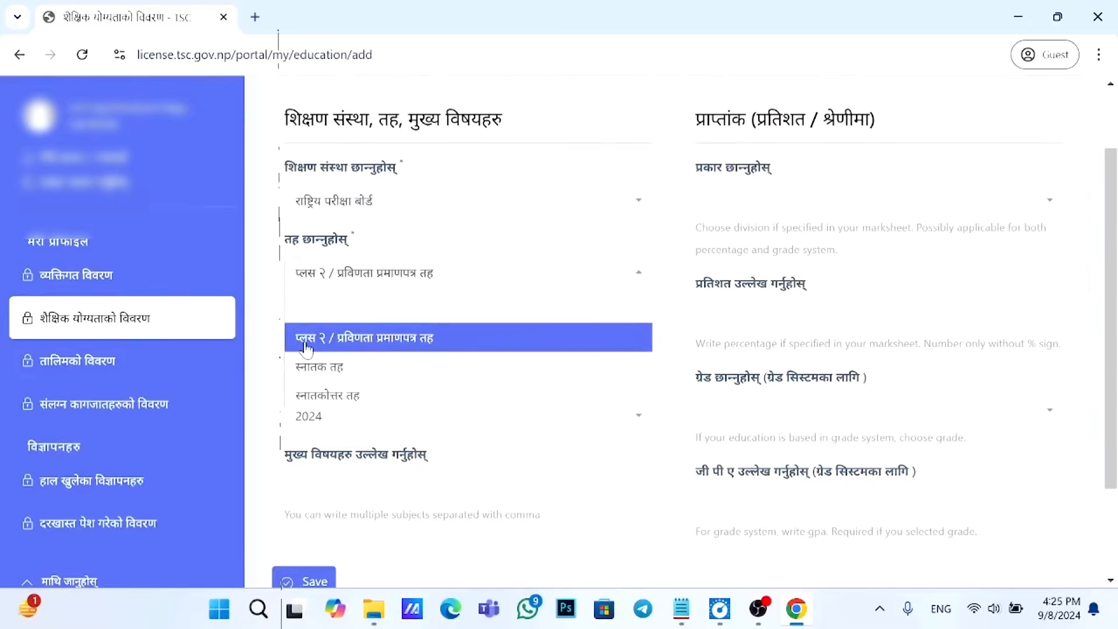
{"action": "left_click", "coordinate": [377, 339]}
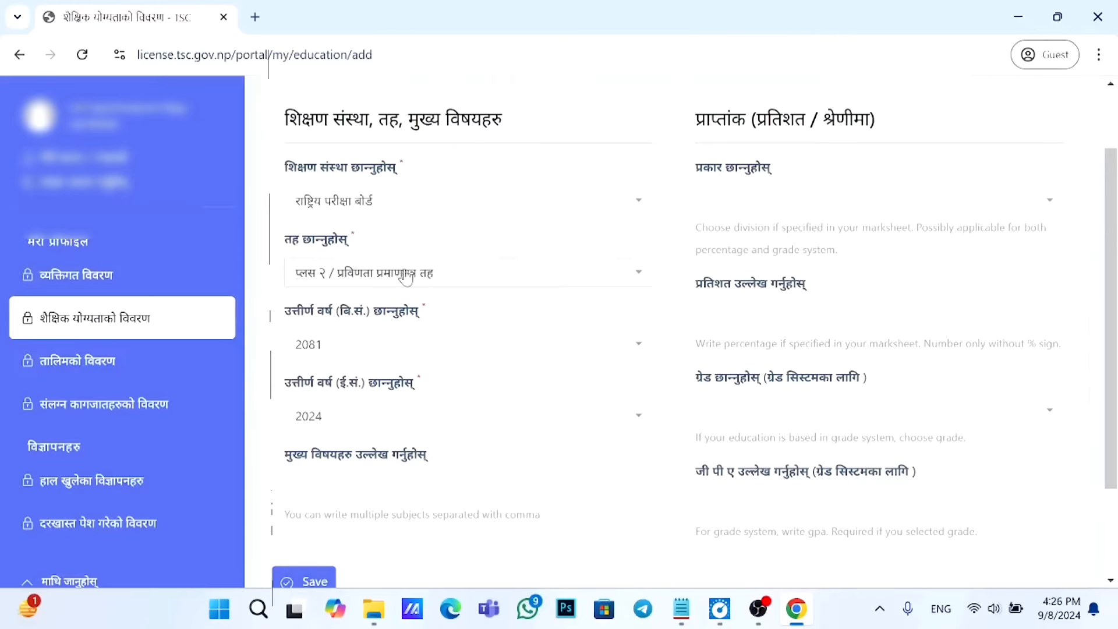
Step: Set pass years 2080 BS and 2023 AD, and enter English as the subject
{"action": "scroll", "coordinate": [322, 392], "scroll_direction": "down", "scroll_amount": 1}
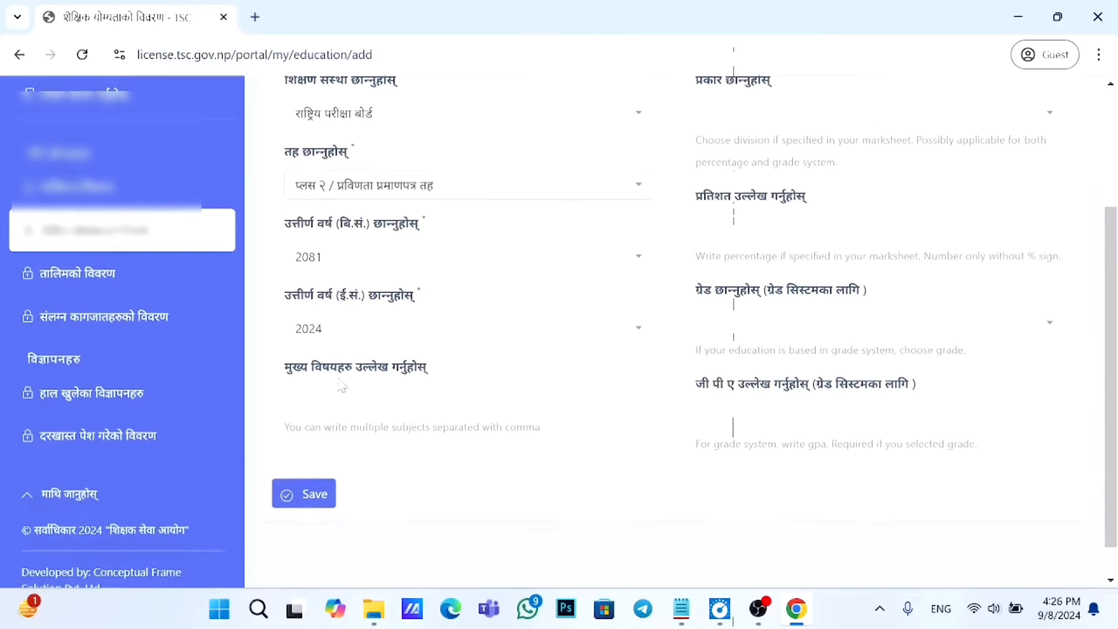
{"action": "left_click", "coordinate": [359, 264]}
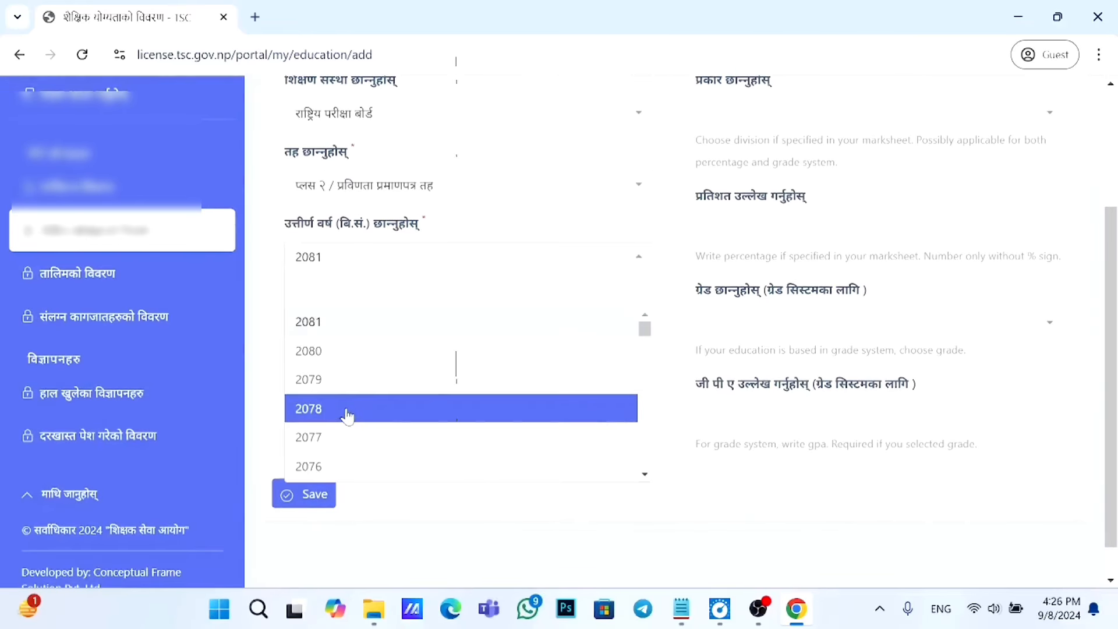
{"action": "left_click", "coordinate": [335, 360]}
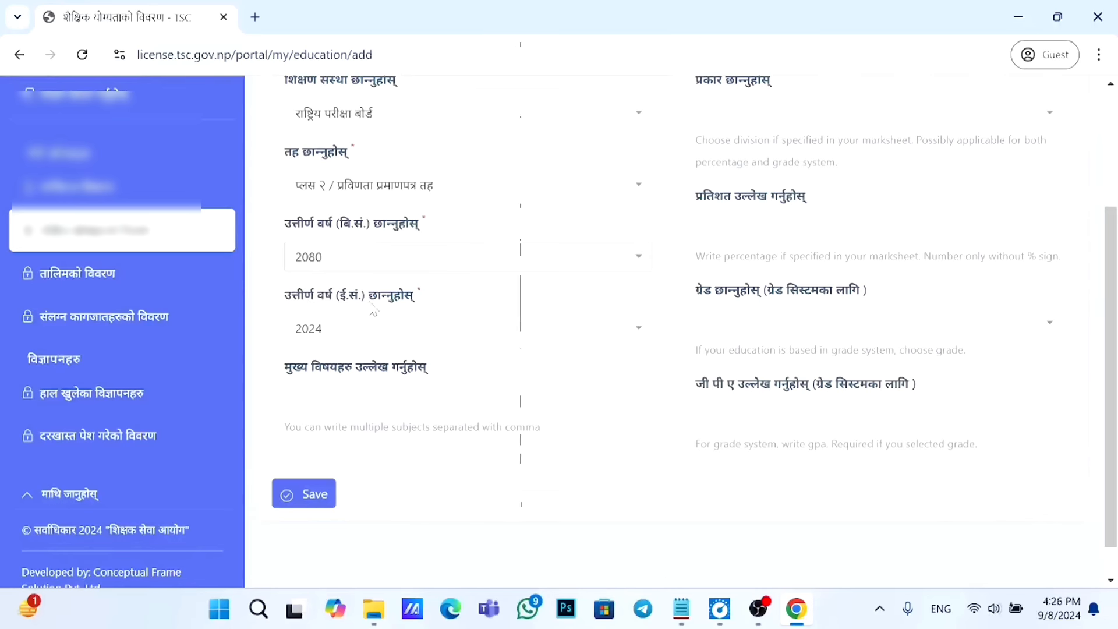
{"action": "left_click", "coordinate": [351, 338]}
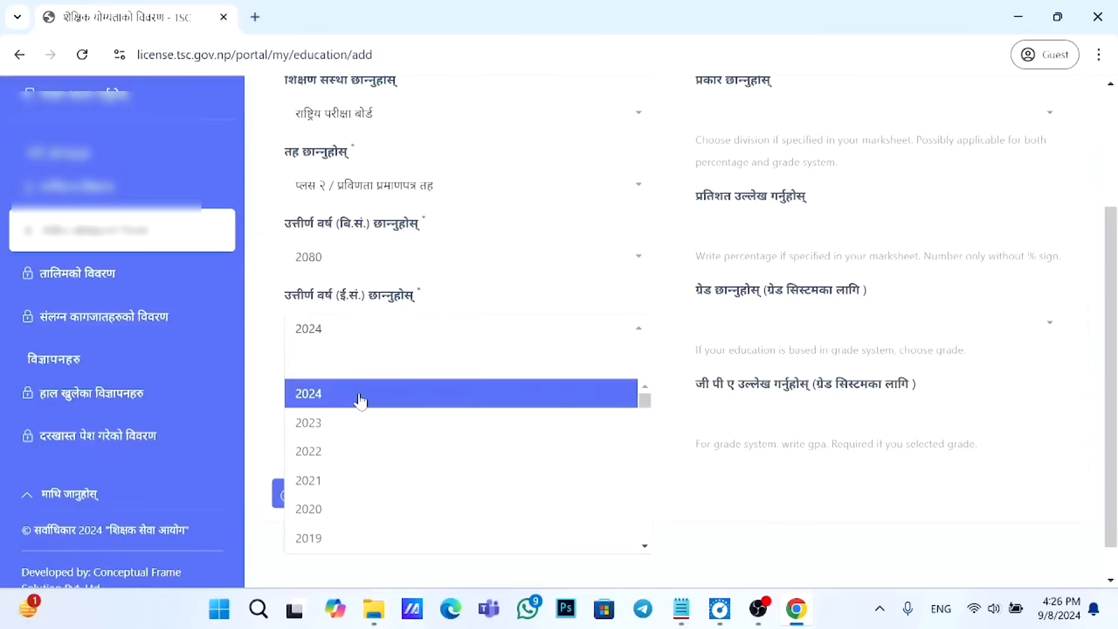
{"action": "left_click", "coordinate": [341, 427]}
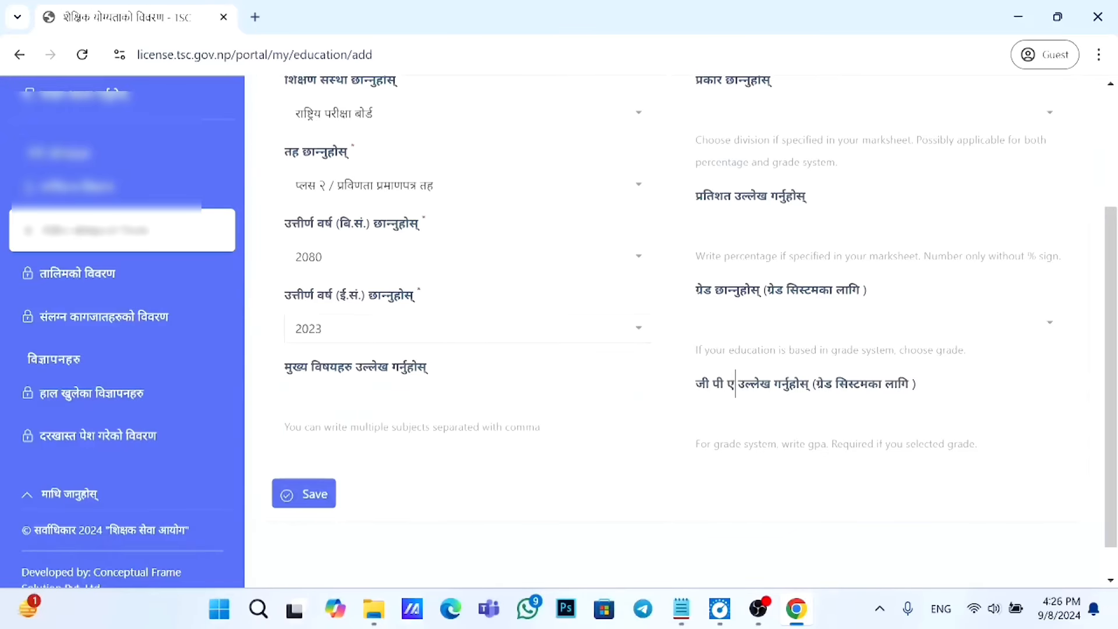
{"action": "left_click", "coordinate": [297, 401]}
{"action": "type", "text": "English"}
{"action": "scroll", "coordinate": [582, 326], "scroll_direction": "up", "scroll_amount": 2}
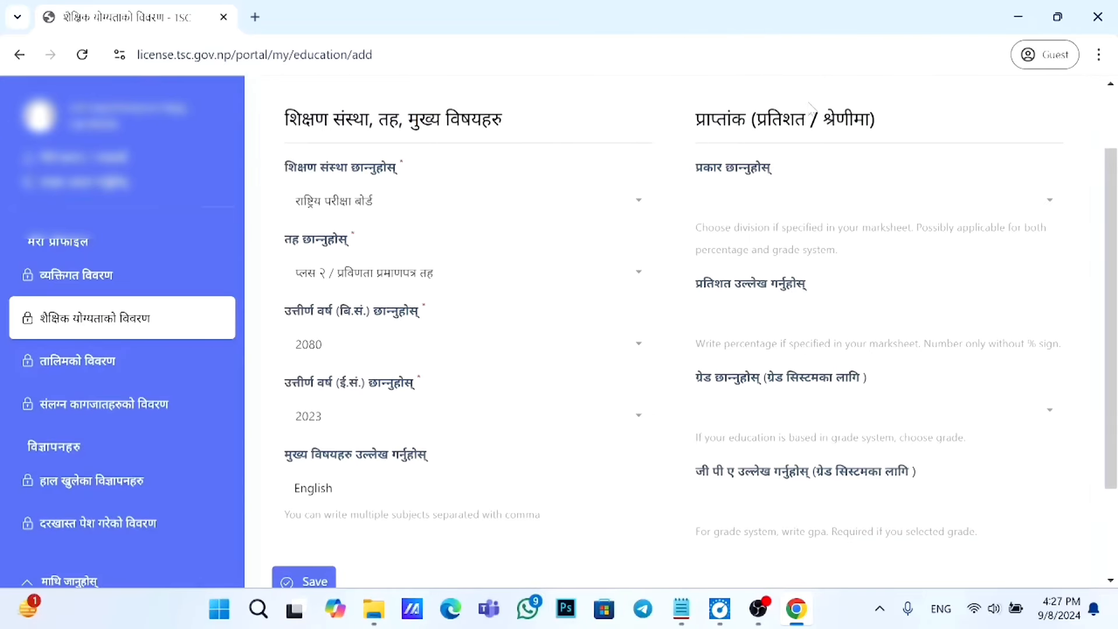
Step: Choose grade बी+ for the education entry and save the record
{"action": "left_click", "coordinate": [711, 197]}
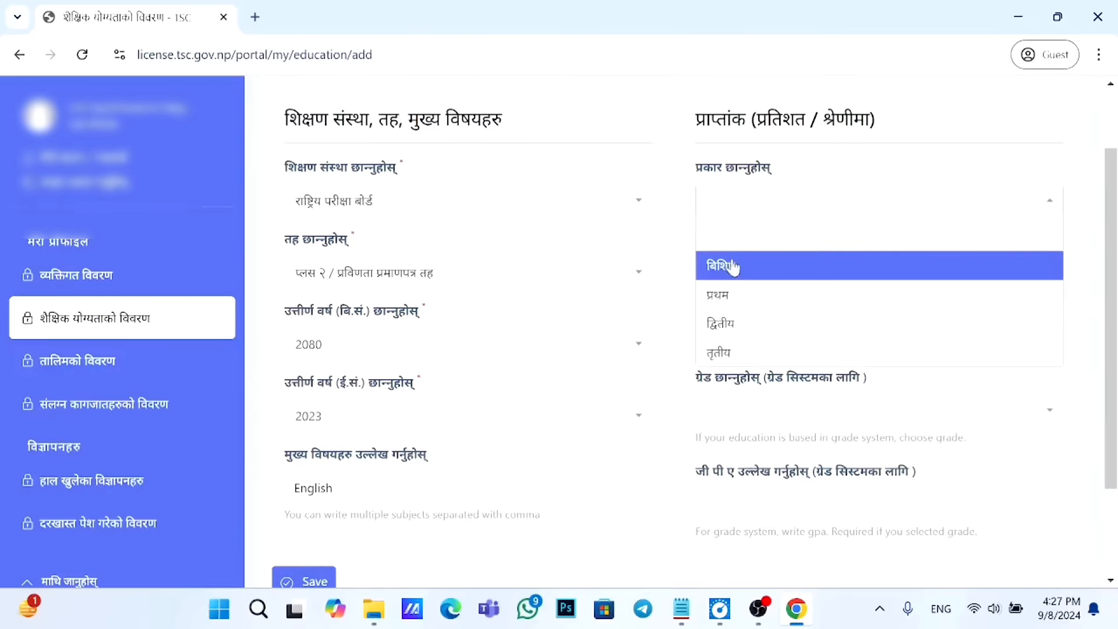
{"action": "left_click", "coordinate": [750, 305]}
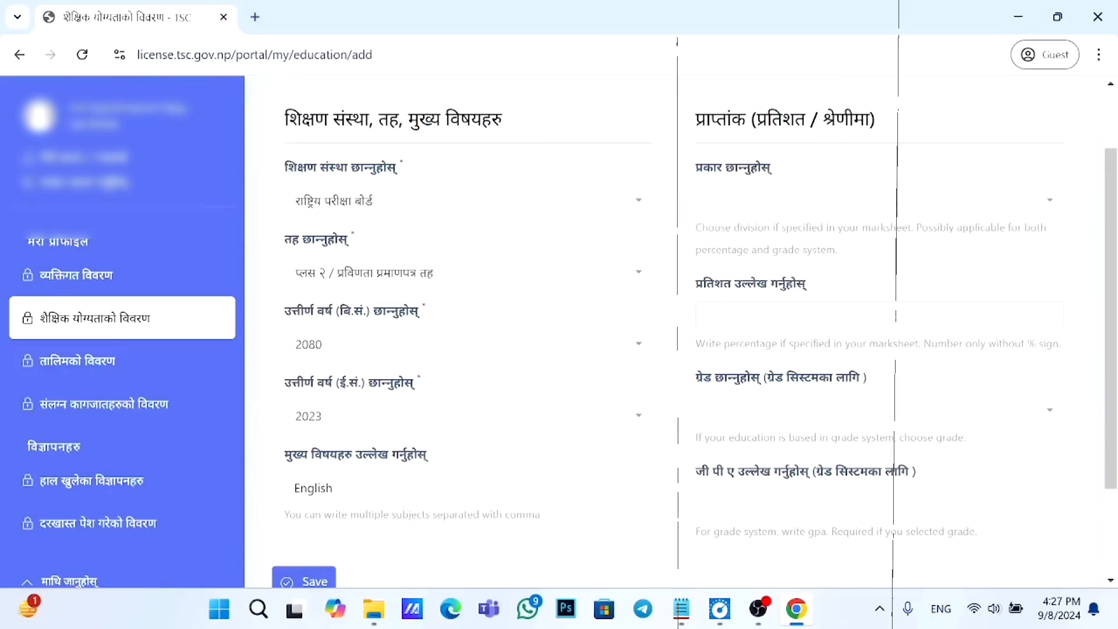
{"action": "scroll", "coordinate": [879, 342], "scroll_direction": "down", "scroll_amount": 1}
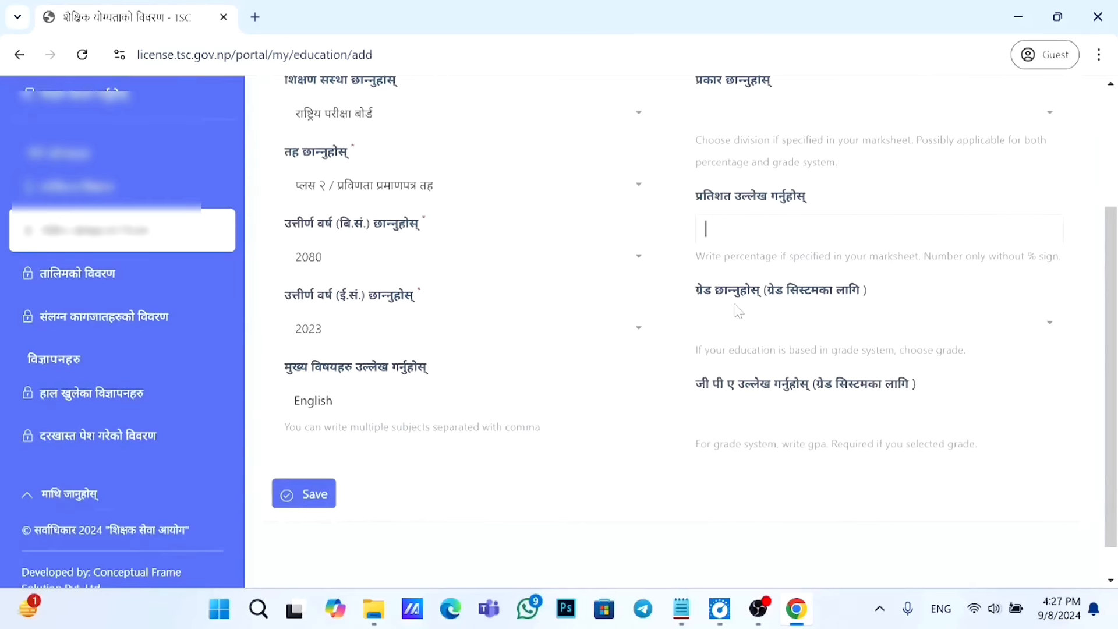
{"action": "left_click", "coordinate": [735, 325]}
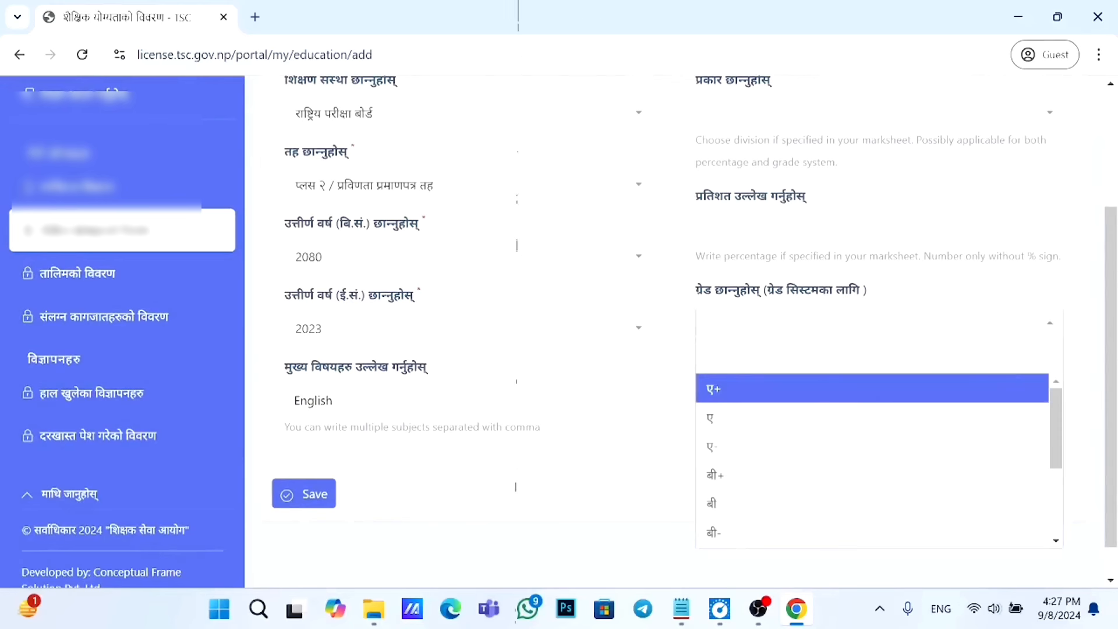
{"action": "left_click", "coordinate": [735, 479]}
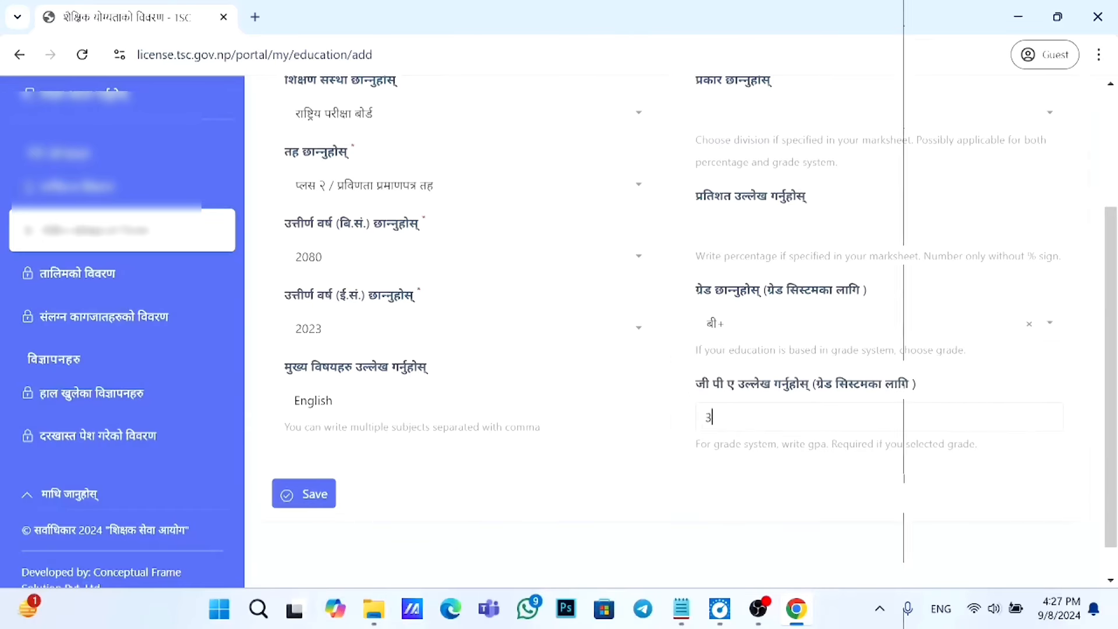
{"action": "left_click", "coordinate": [289, 496]}
{"action": "scroll", "coordinate": [452, 269], "scroll_direction": "up", "scroll_amount": 3}
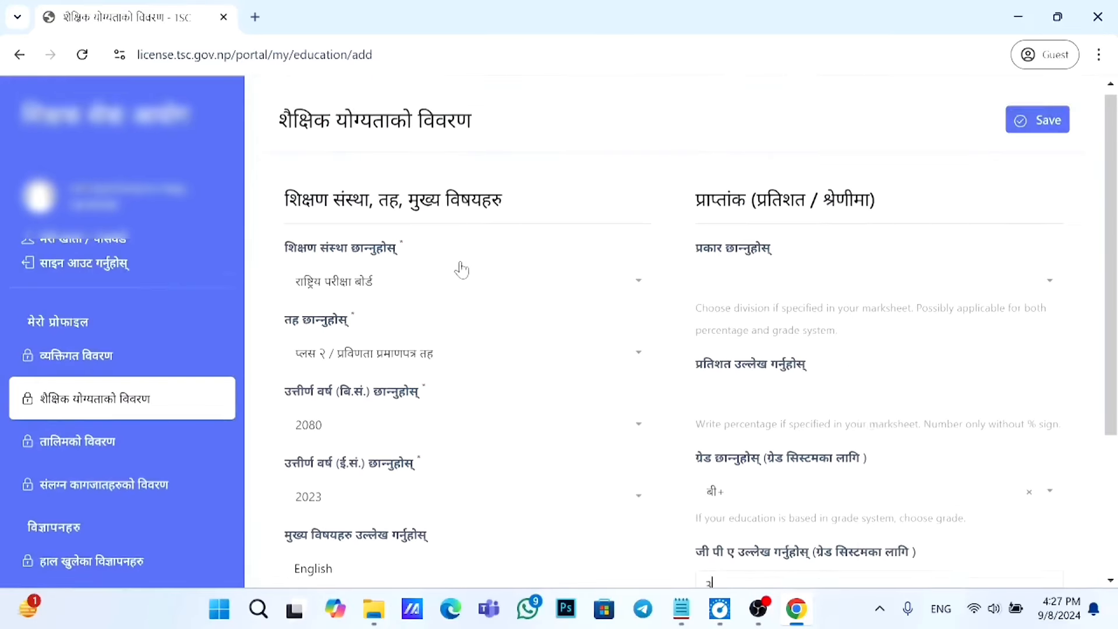
{"action": "scroll", "coordinate": [493, 241], "scroll_direction": "down", "scroll_amount": 1}
{"action": "scroll", "coordinate": [493, 241], "scroll_direction": "down", "scroll_amount": 3}
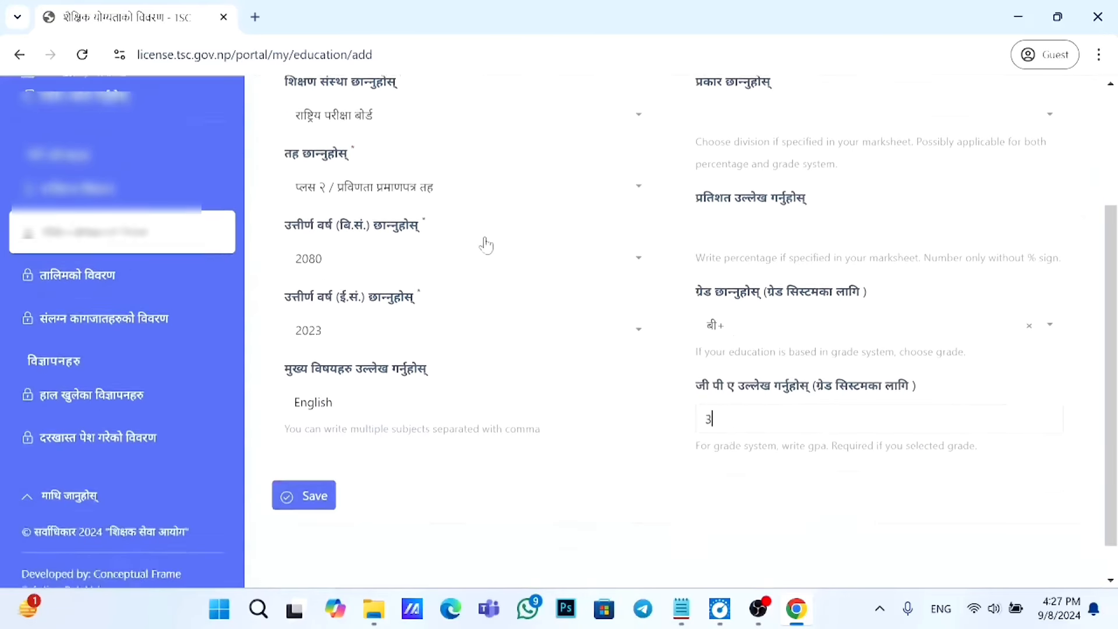
{"action": "left_click", "coordinate": [281, 460]}
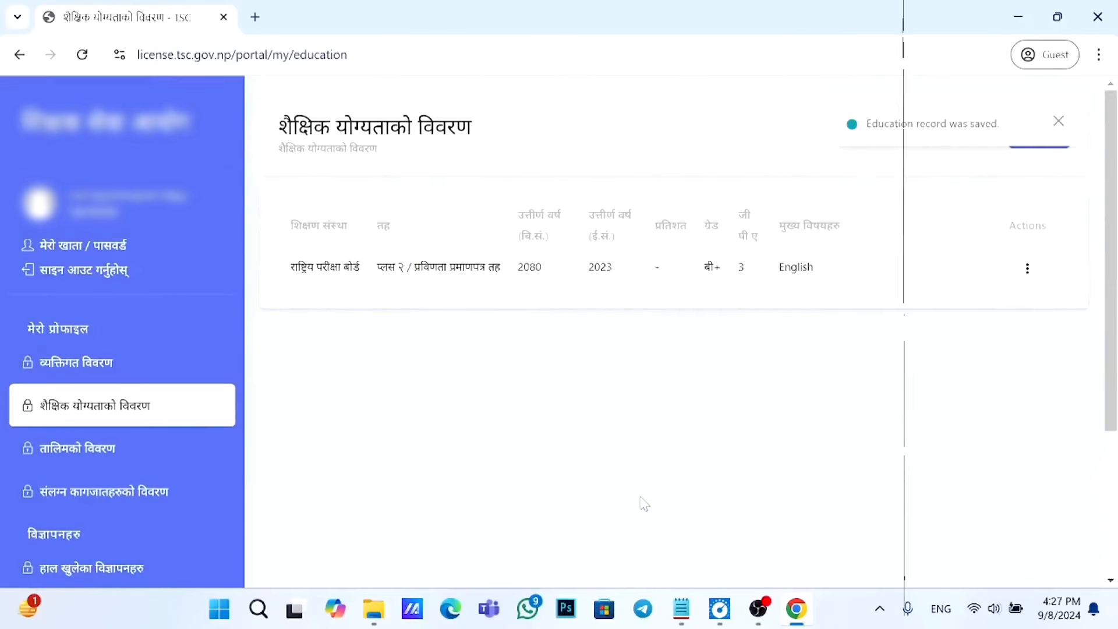
Step: Start a new entry on the training details page and enter 'School name' as the institution
{"action": "left_click", "coordinate": [96, 460]}
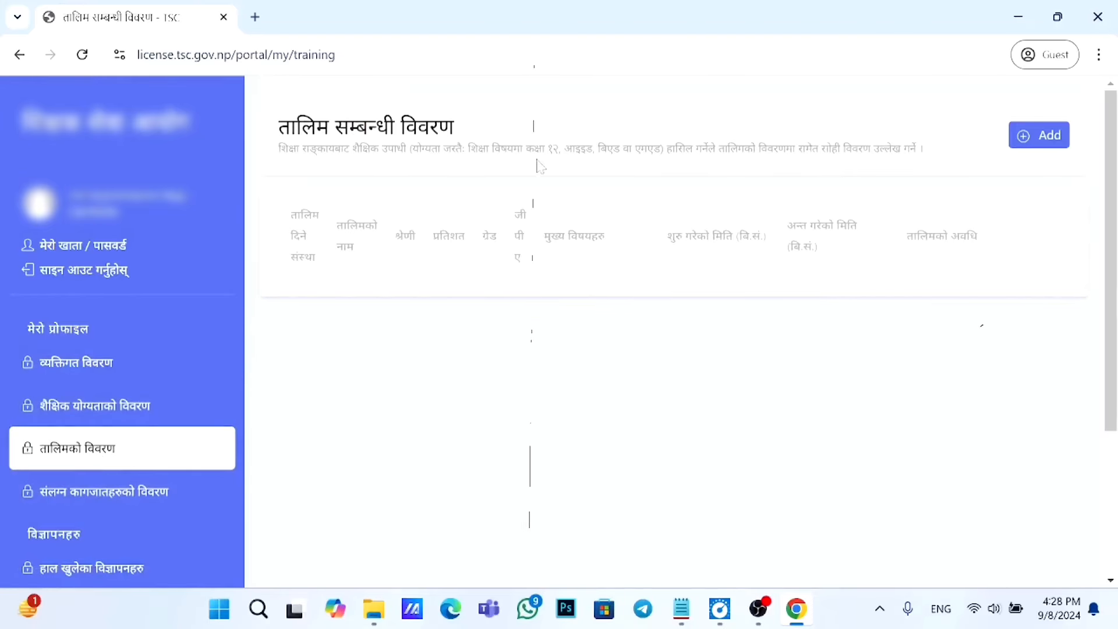
{"action": "left_click", "coordinate": [1030, 149]}
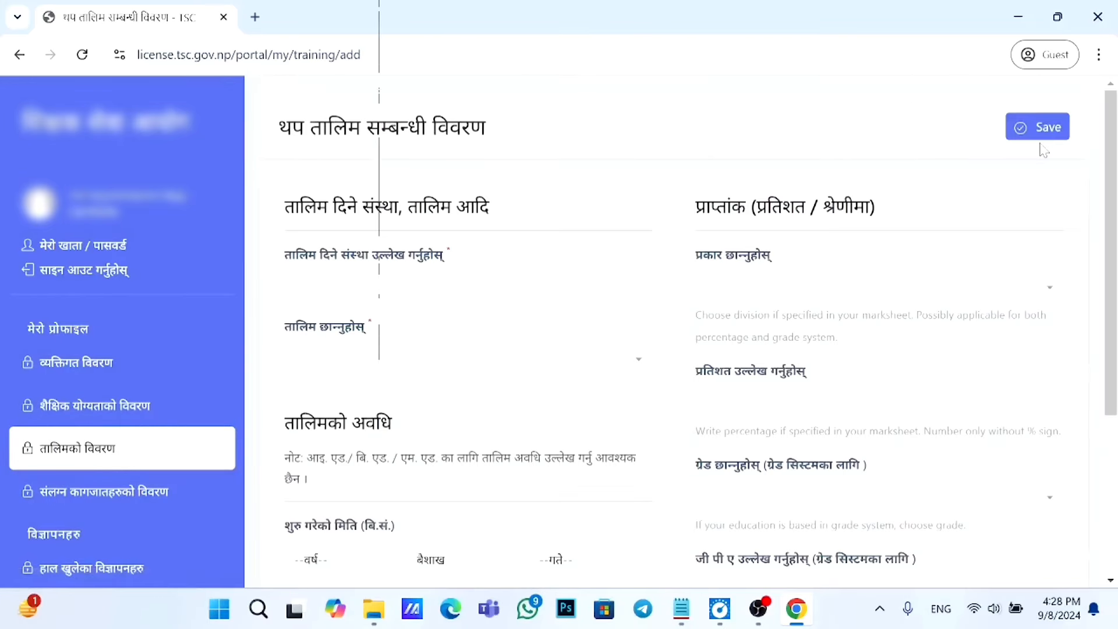
{"action": "left_click", "coordinate": [309, 288]}
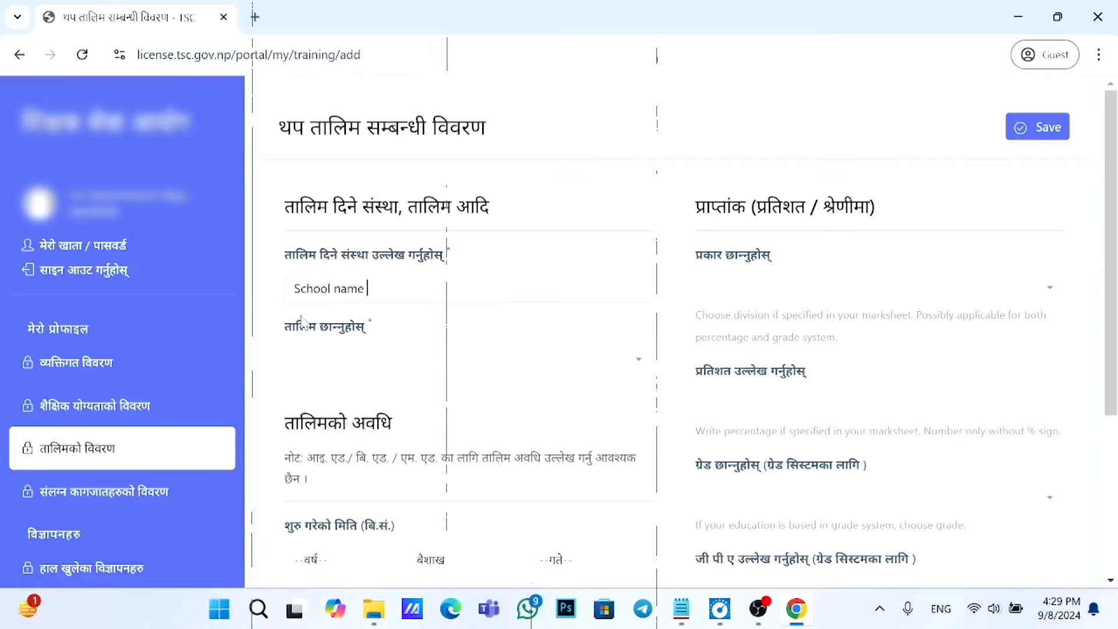
Step: Choose आइ.एड. as the training type
{"action": "left_click", "coordinate": [320, 372]}
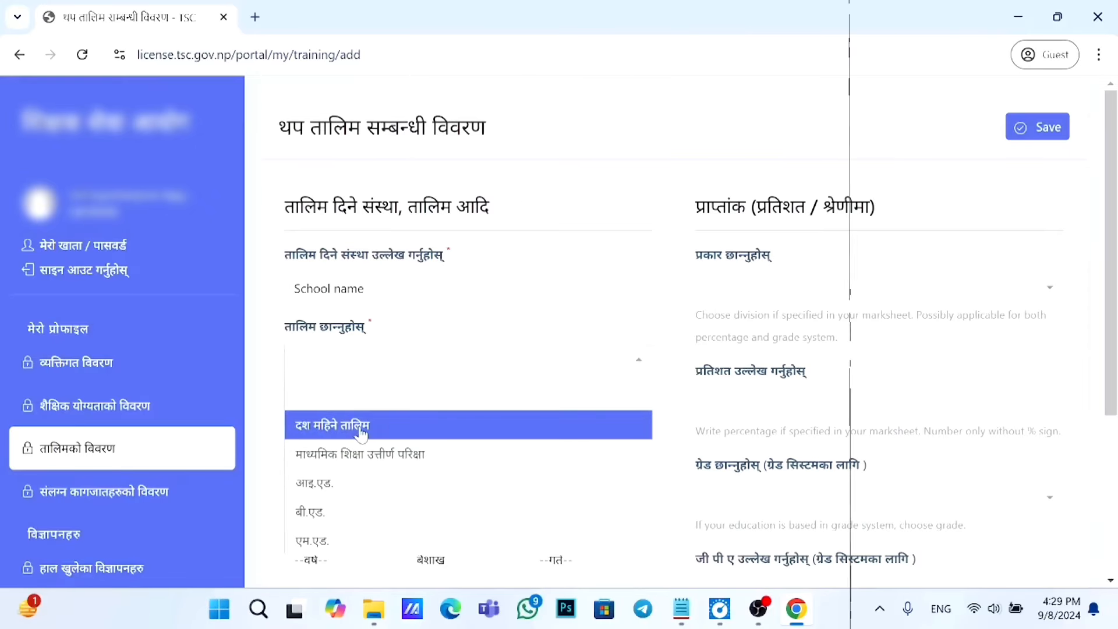
{"action": "scroll", "coordinate": [374, 427], "scroll_direction": "down", "scroll_amount": 1}
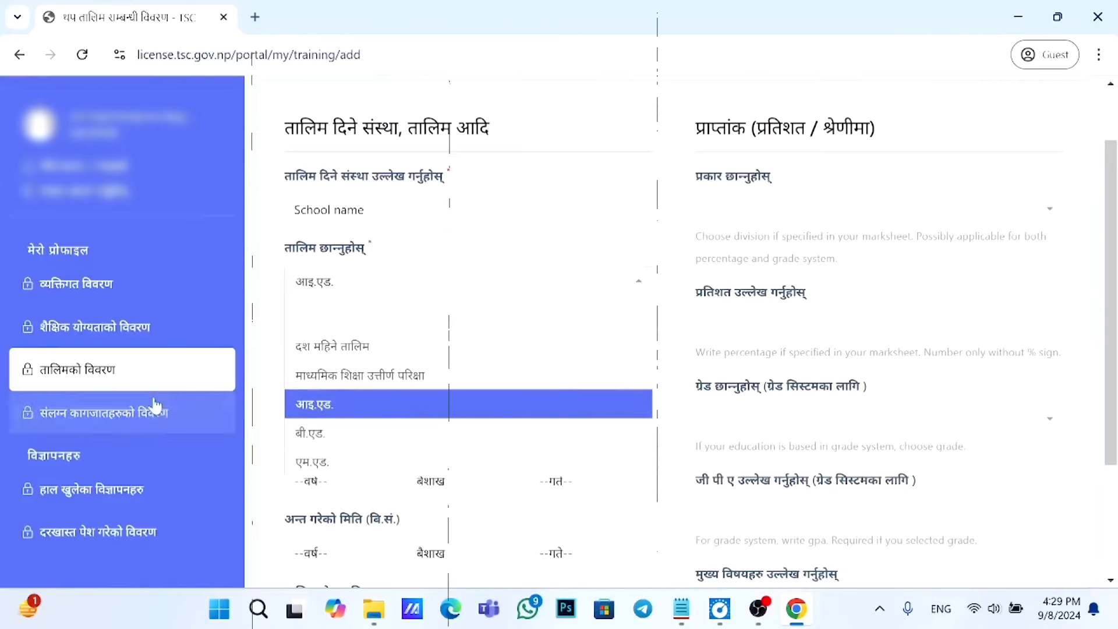
{"action": "left_click", "coordinate": [319, 406]}
{"action": "scroll", "coordinate": [332, 309], "scroll_direction": "down", "scroll_amount": 1}
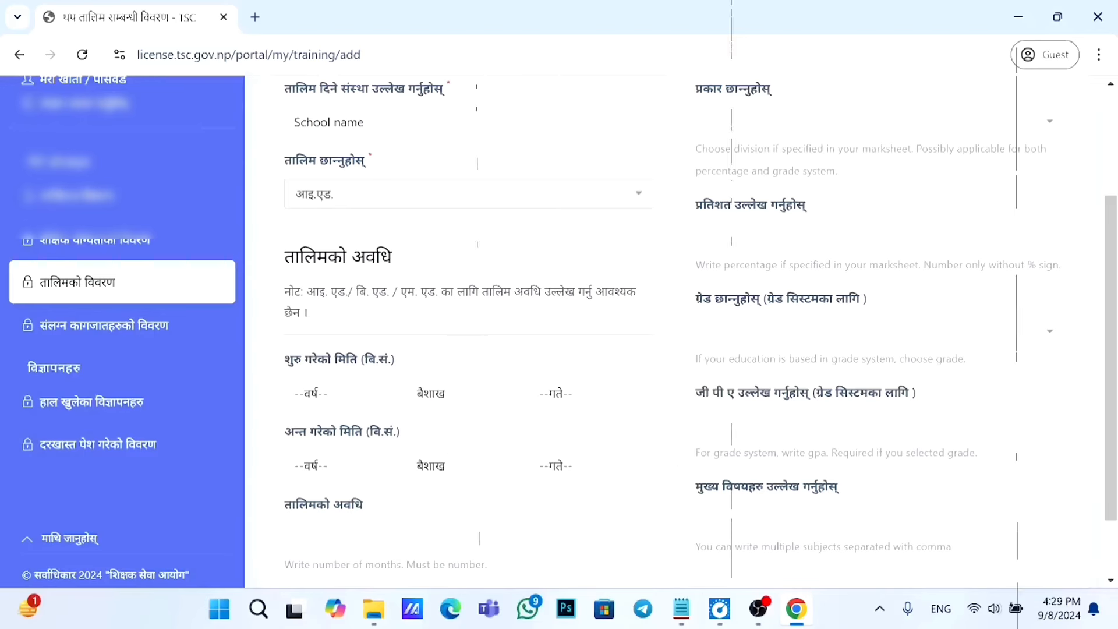
{"action": "scroll", "coordinate": [496, 318], "scroll_direction": "down", "scroll_amount": 2}
{"action": "scroll", "coordinate": [496, 318], "scroll_direction": "up", "scroll_amount": 2}
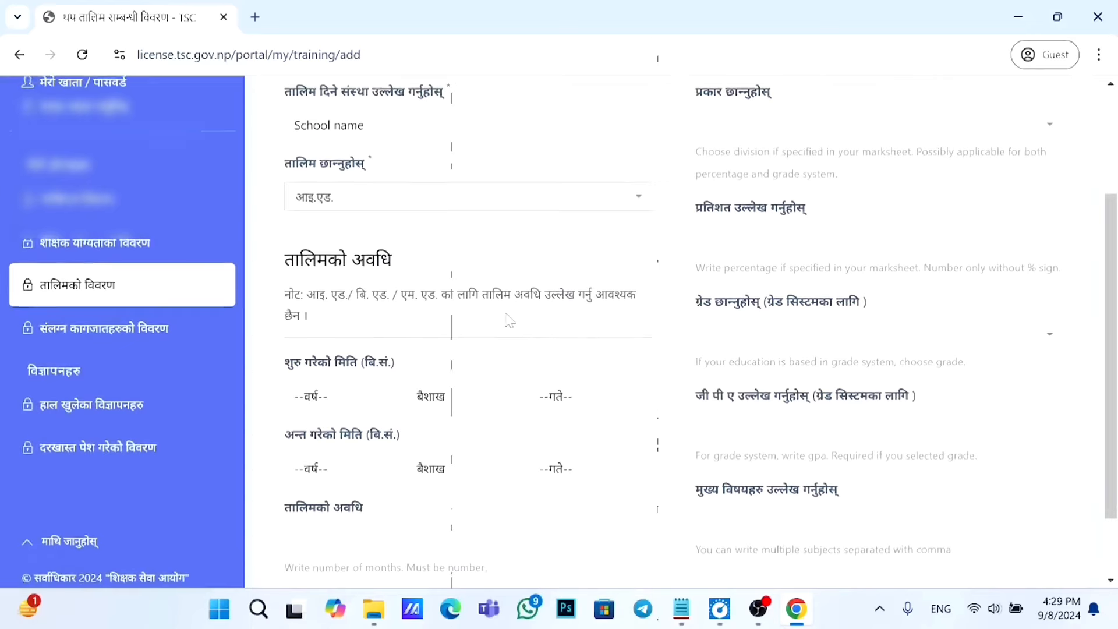
{"action": "scroll", "coordinate": [501, 319], "scroll_direction": "down", "scroll_amount": 2}
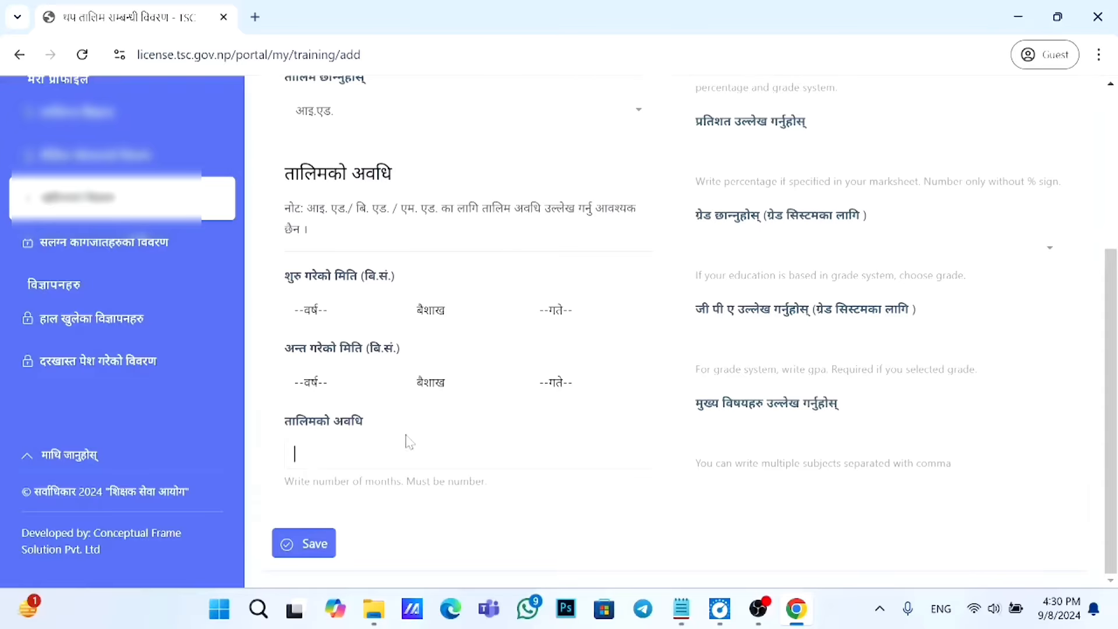
{"action": "scroll", "coordinate": [409, 443], "scroll_direction": "up", "scroll_amount": 3}
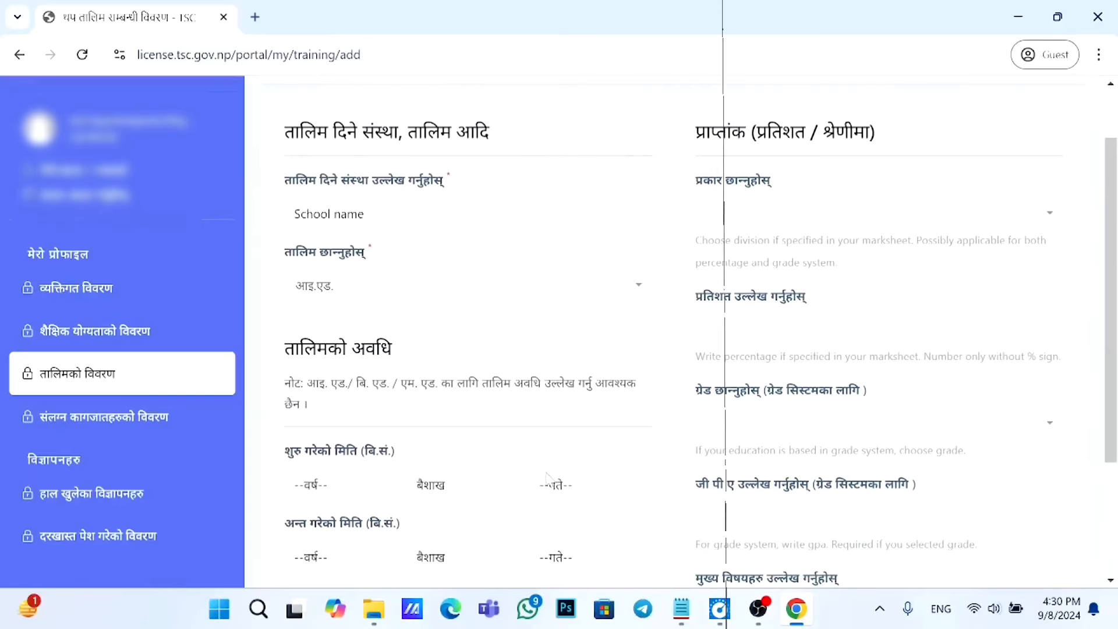
{"action": "scroll", "coordinate": [481, 453], "scroll_direction": "down", "scroll_amount": 2}
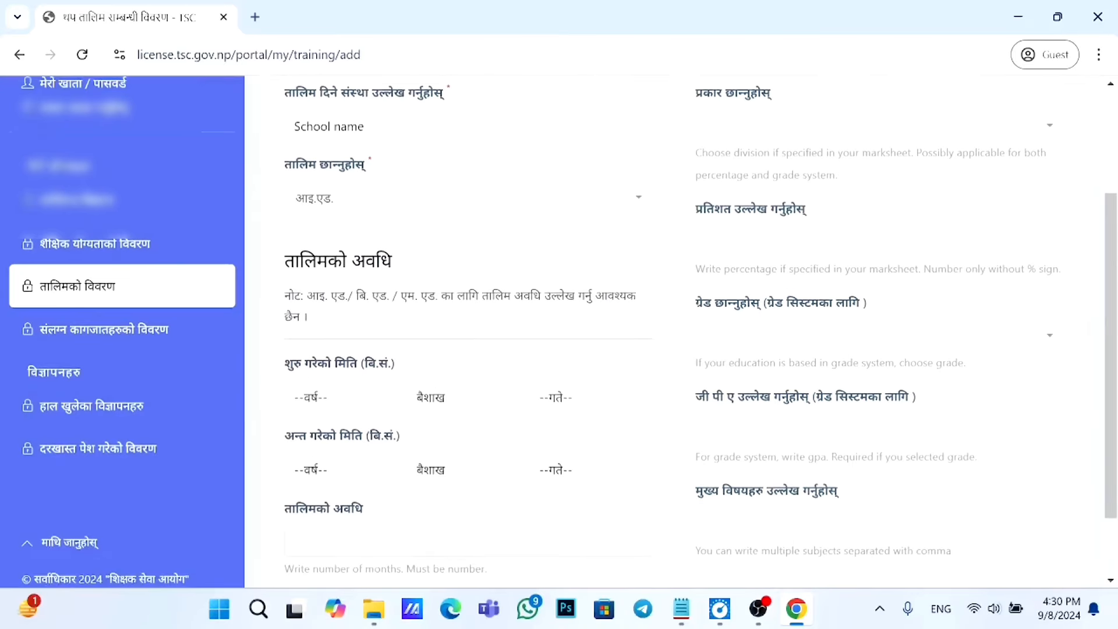
{"action": "scroll", "coordinate": [727, 150], "scroll_direction": "up", "scroll_amount": 2}
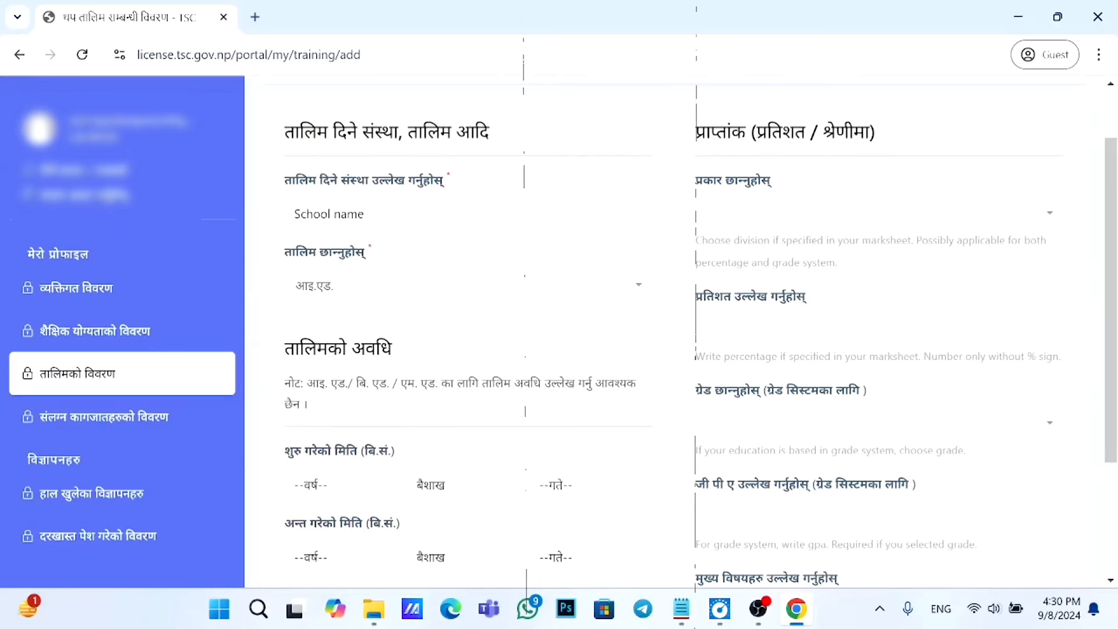
Step: Set the training grade to बी+ and GPA to 3, and begin entering English as the subject
{"action": "left_click", "coordinate": [761, 229]}
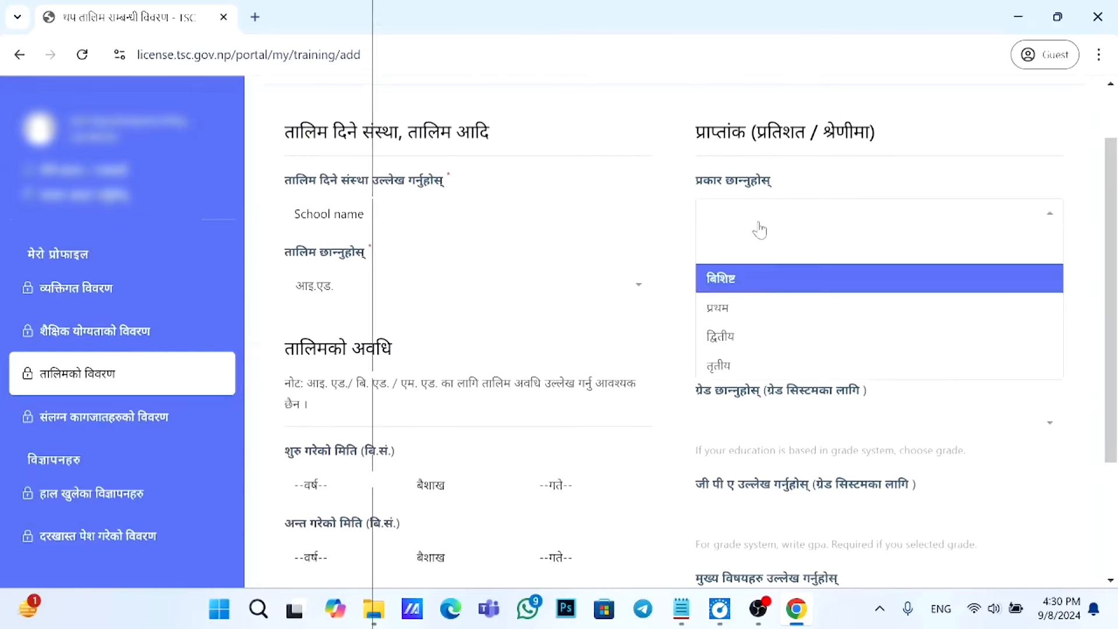
{"action": "left_click", "coordinate": [763, 229]}
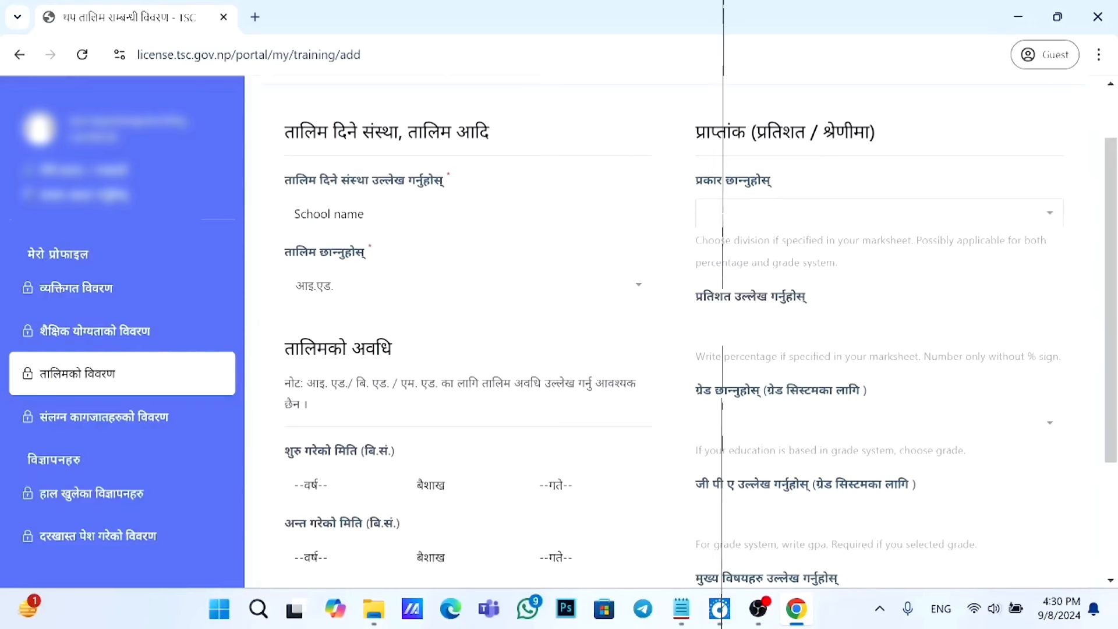
{"action": "left_click", "coordinate": [810, 324]}
{"action": "scroll", "coordinate": [786, 265], "scroll_direction": "down", "scroll_amount": 3}
{"action": "left_click", "coordinate": [786, 265]}
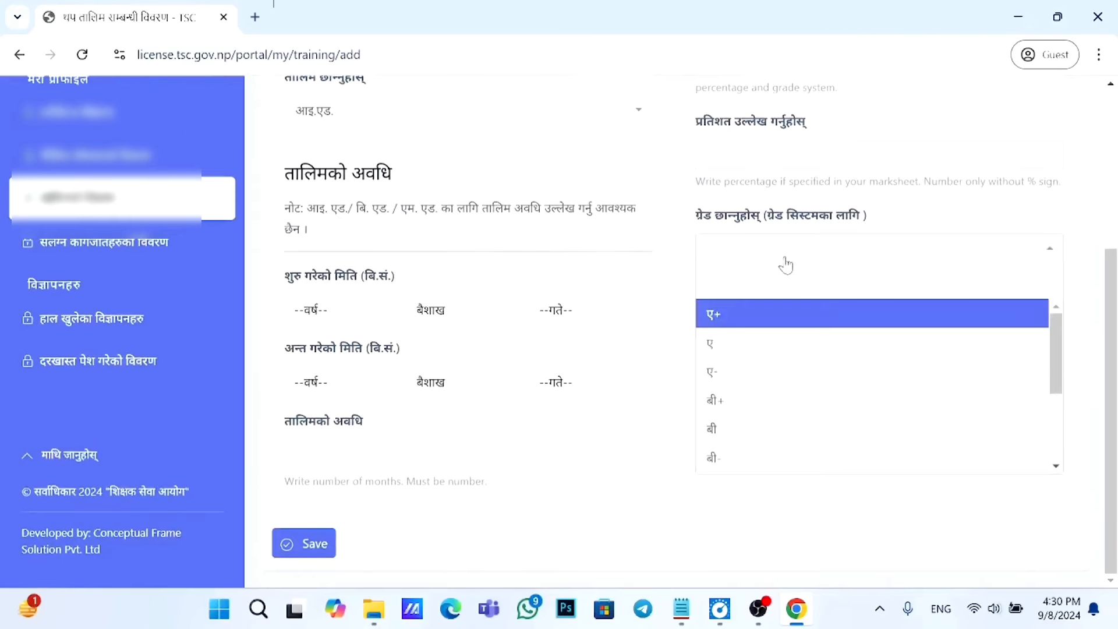
{"action": "left_click", "coordinate": [701, 400]}
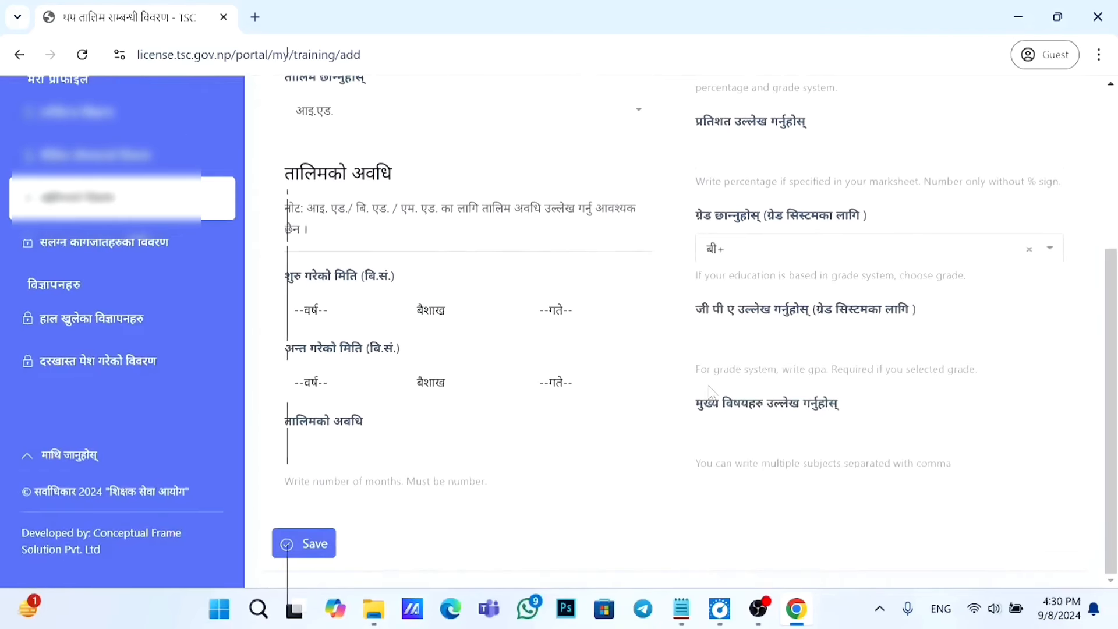
{"action": "left_click", "coordinate": [751, 356]}
{"action": "type", "text": "3"}
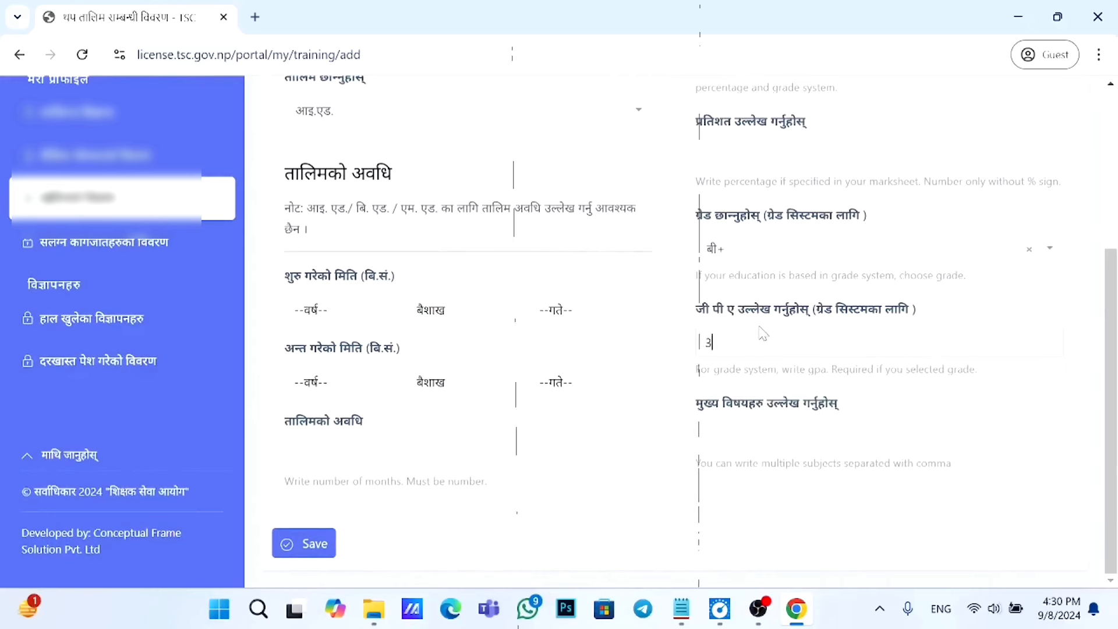
{"action": "left_click", "coordinate": [710, 437]}
{"action": "type", "text": "E"}
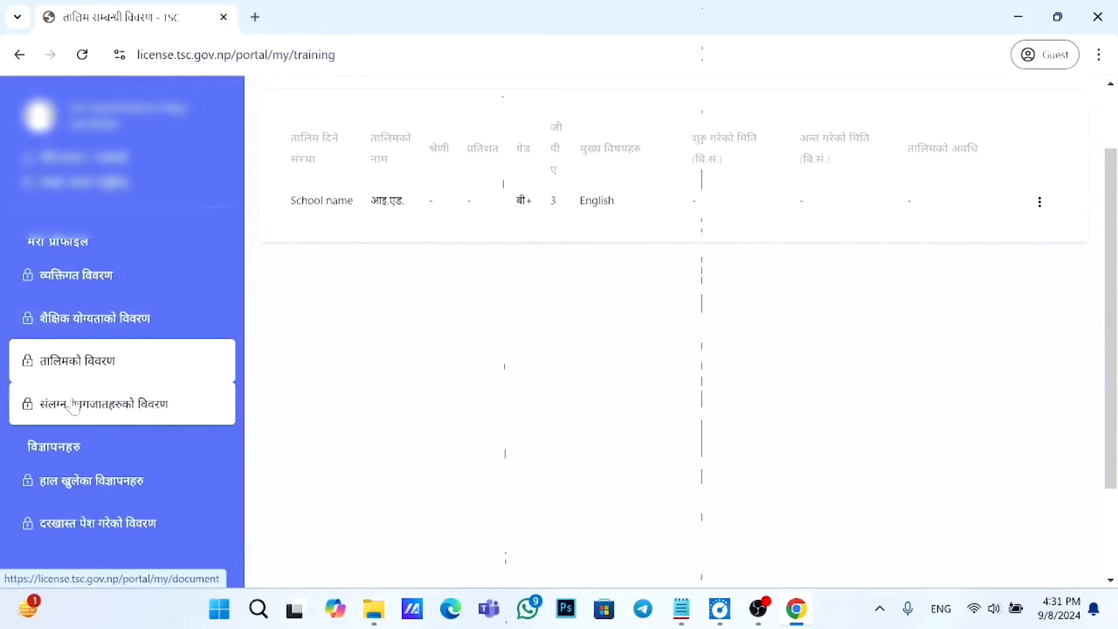
Step: Scroll through the attached photo, signature and citizenship documents, then follow the passport photo upload link
{"action": "left_click", "coordinate": [136, 408]}
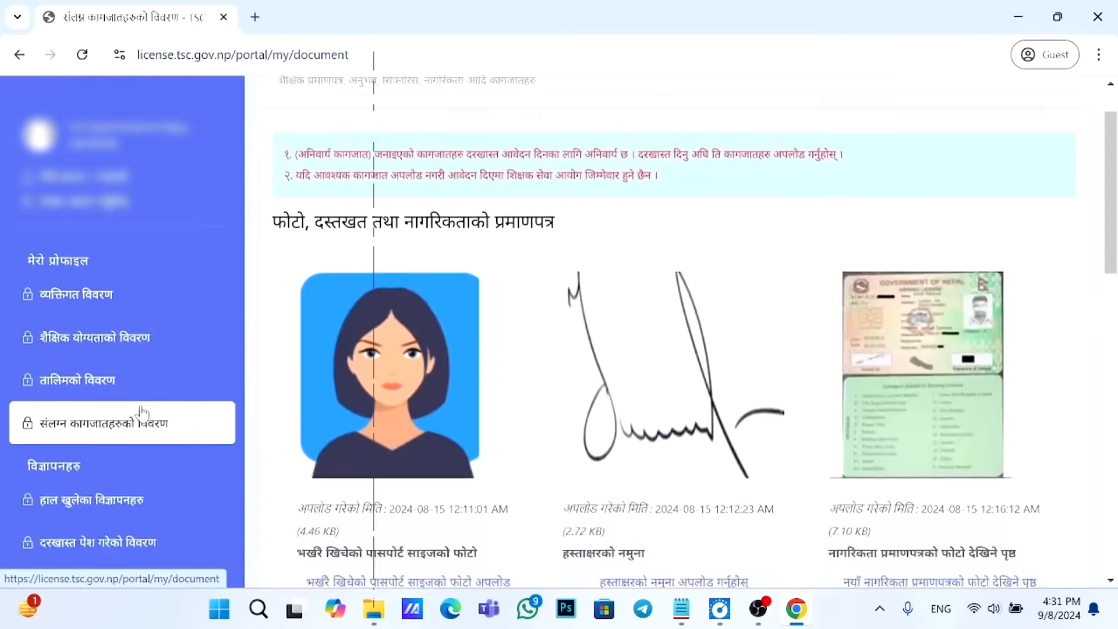
{"action": "scroll", "coordinate": [477, 169], "scroll_direction": "down", "scroll_amount": 5}
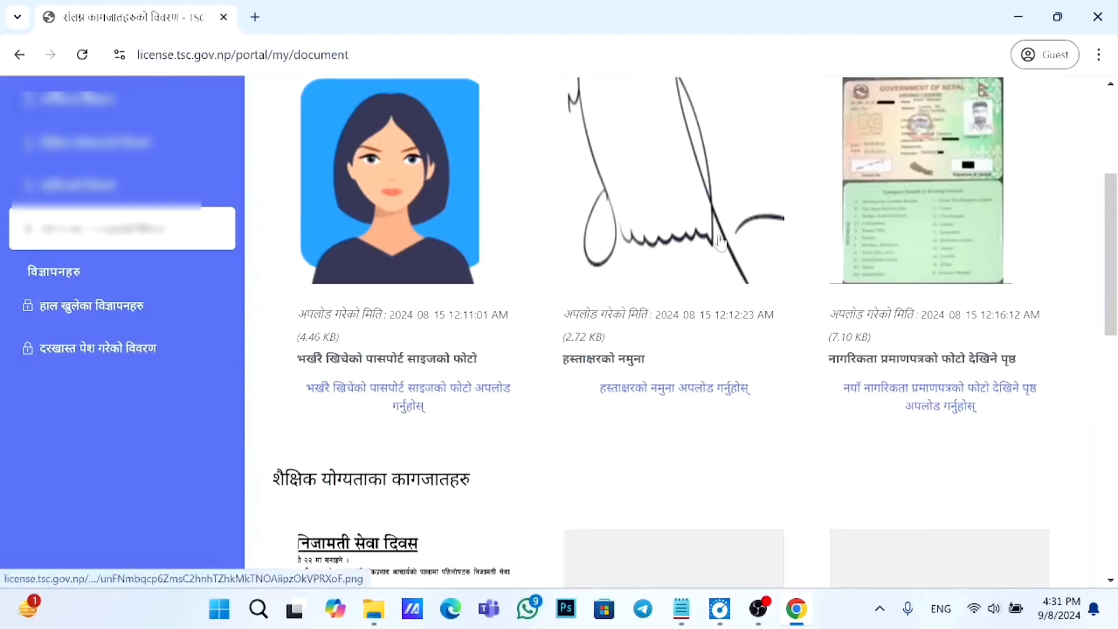
{"action": "scroll", "coordinate": [923, 254], "scroll_direction": "down", "scroll_amount": 1}
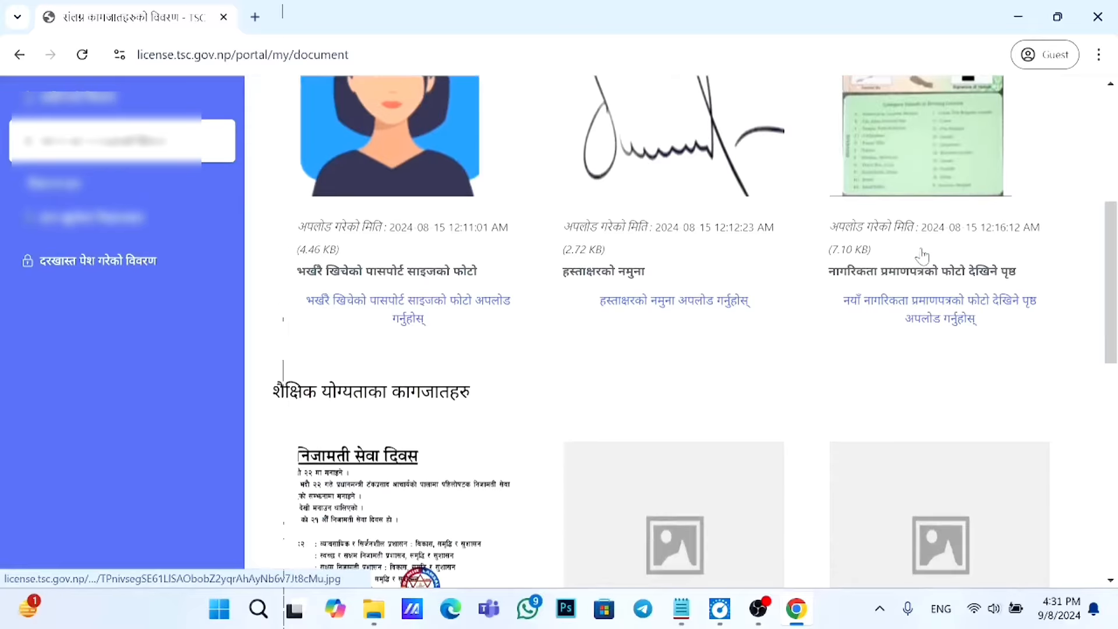
{"action": "scroll", "coordinate": [702, 322], "scroll_direction": "down", "scroll_amount": 5}
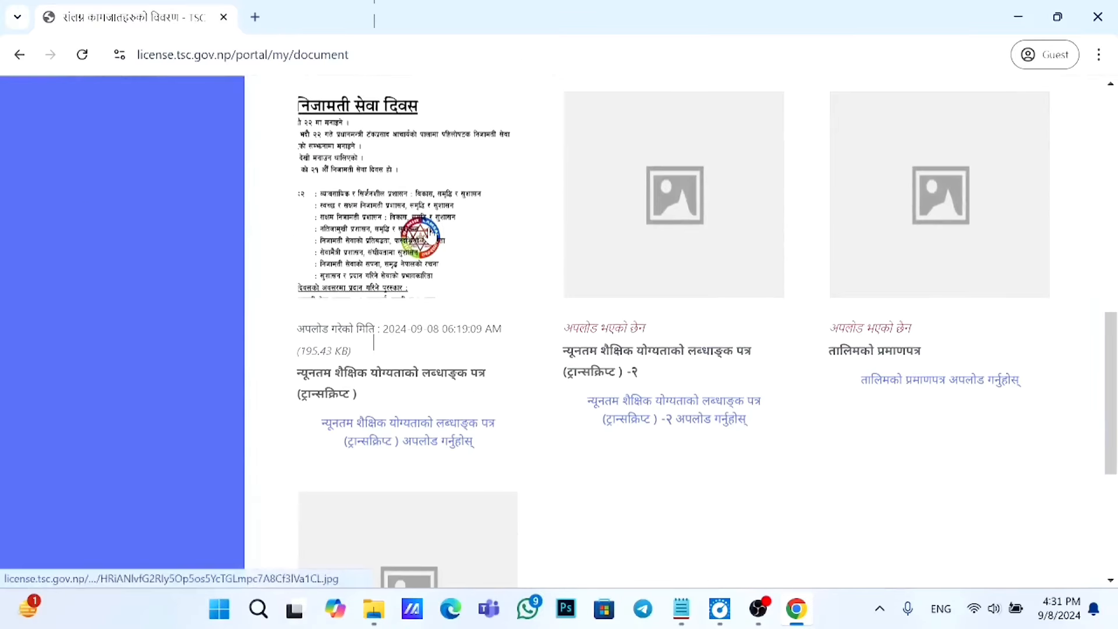
{"action": "scroll", "coordinate": [432, 233], "scroll_direction": "up", "scroll_amount": 6}
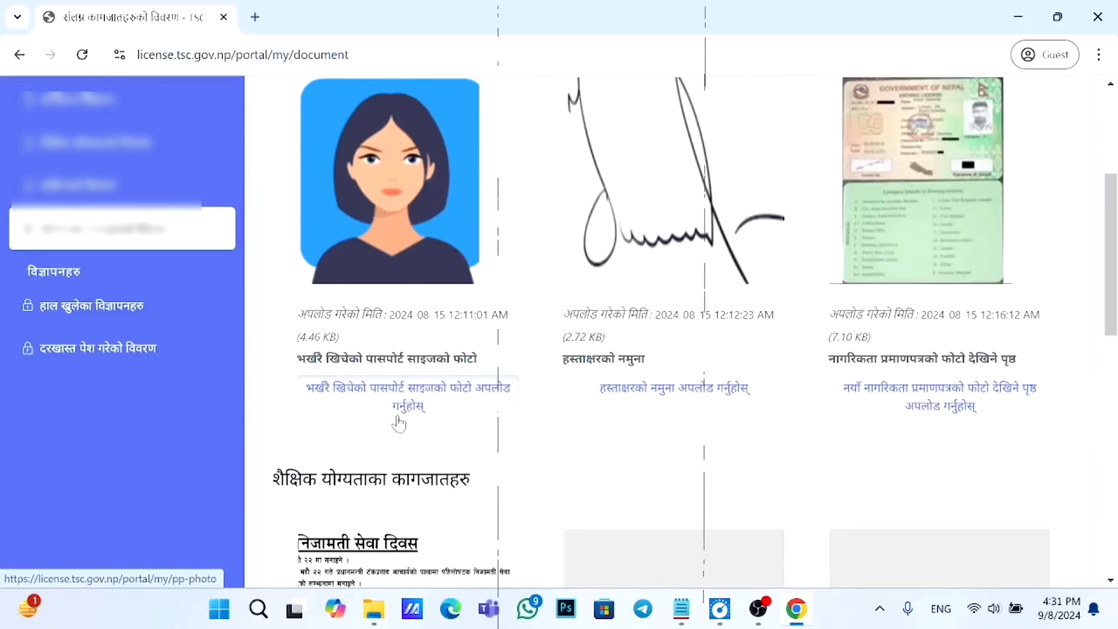
{"action": "left_click", "coordinate": [475, 399]}
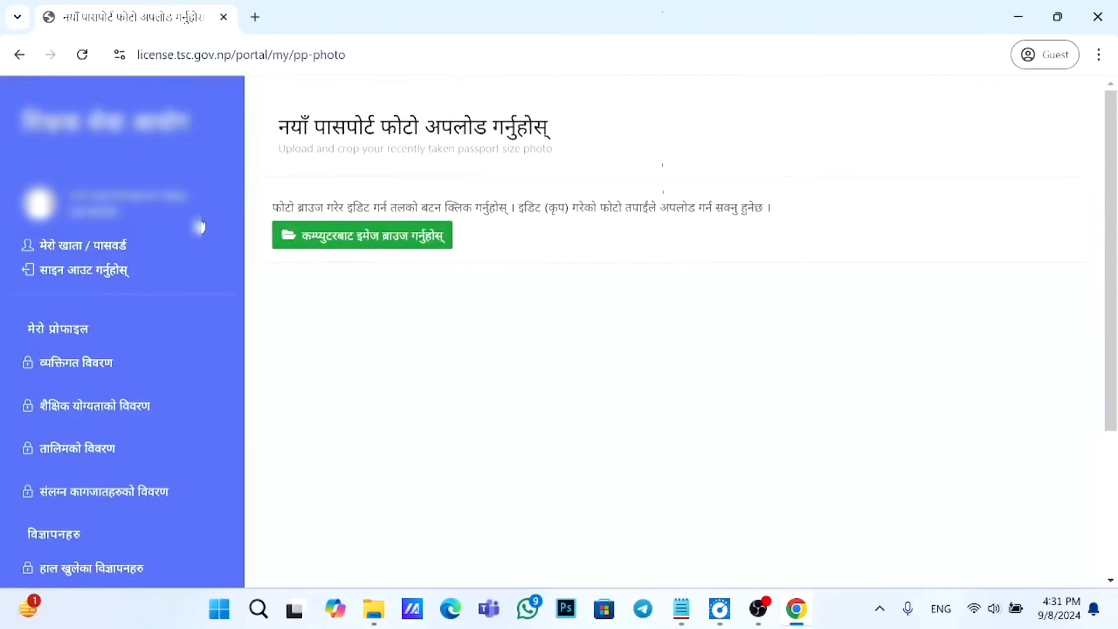
Step: Pick the pp image file from the computer and load it into the crop editor
{"action": "left_click", "coordinate": [361, 235]}
{"action": "left_click", "coordinate": [773, 153]}
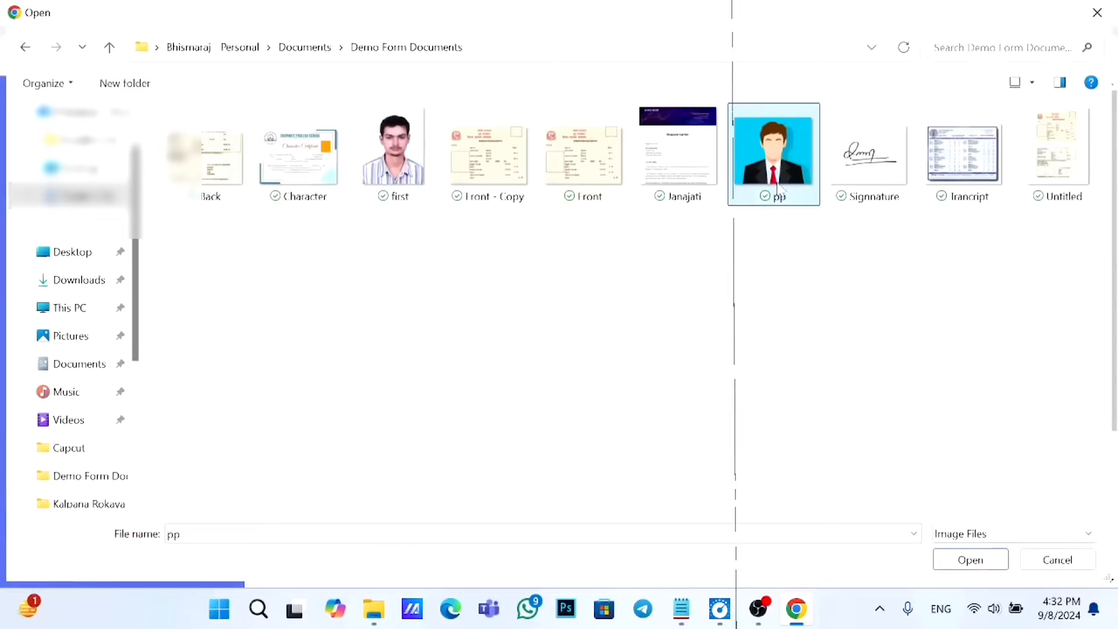
{"action": "left_click", "coordinate": [970, 559]}
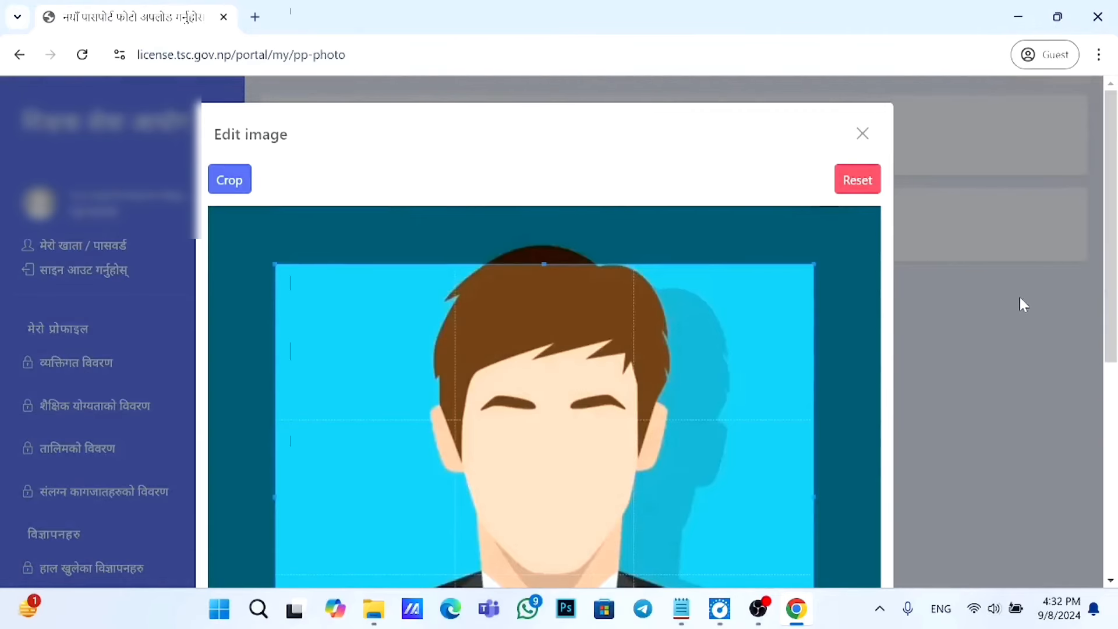
Step: Crop the photo to cover the whole image and upload it
{"action": "scroll", "coordinate": [1023, 304], "scroll_direction": "down", "scroll_amount": 4}
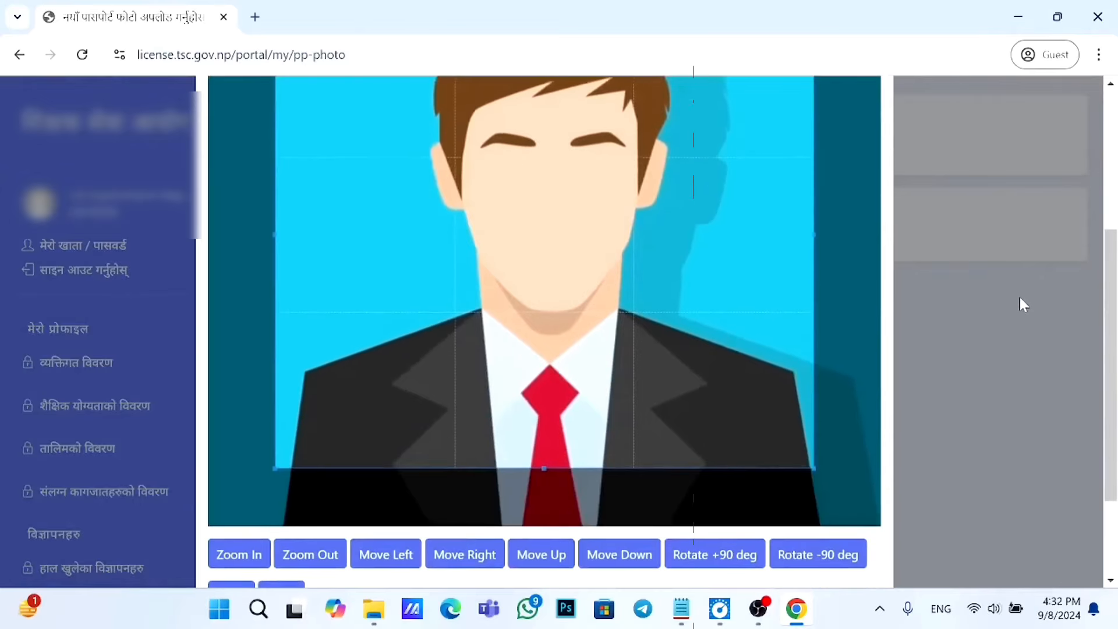
{"action": "scroll", "coordinate": [1024, 305], "scroll_direction": "up", "scroll_amount": 3}
{"action": "scroll", "coordinate": [1019, 302], "scroll_direction": "down", "scroll_amount": 6}
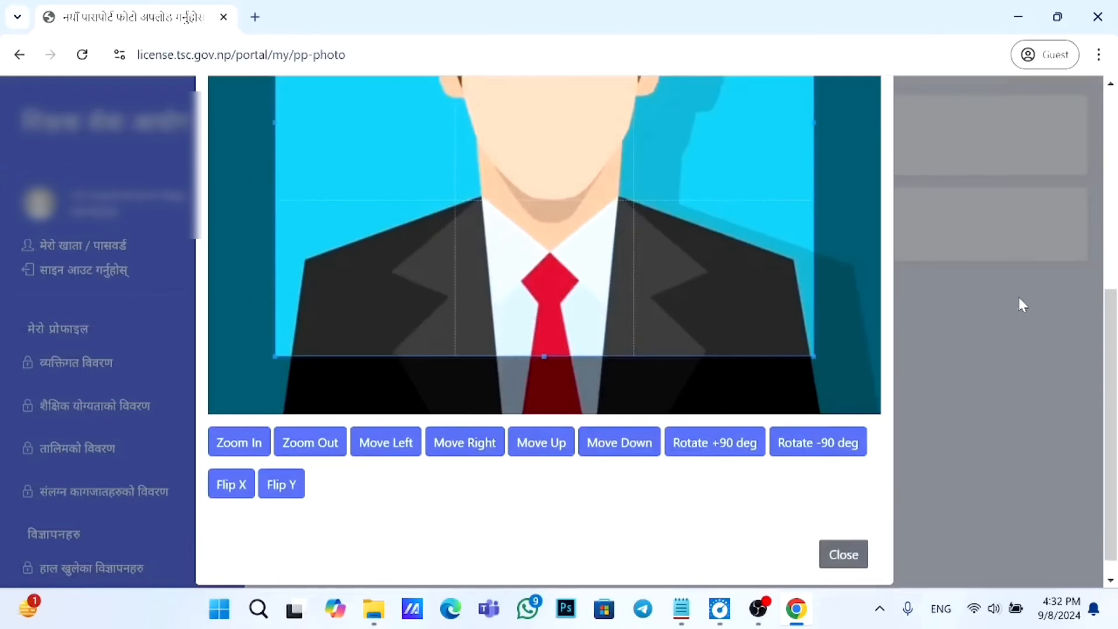
{"action": "left_click_drag", "start_coordinate": [809, 357], "coordinate": [863, 444]}
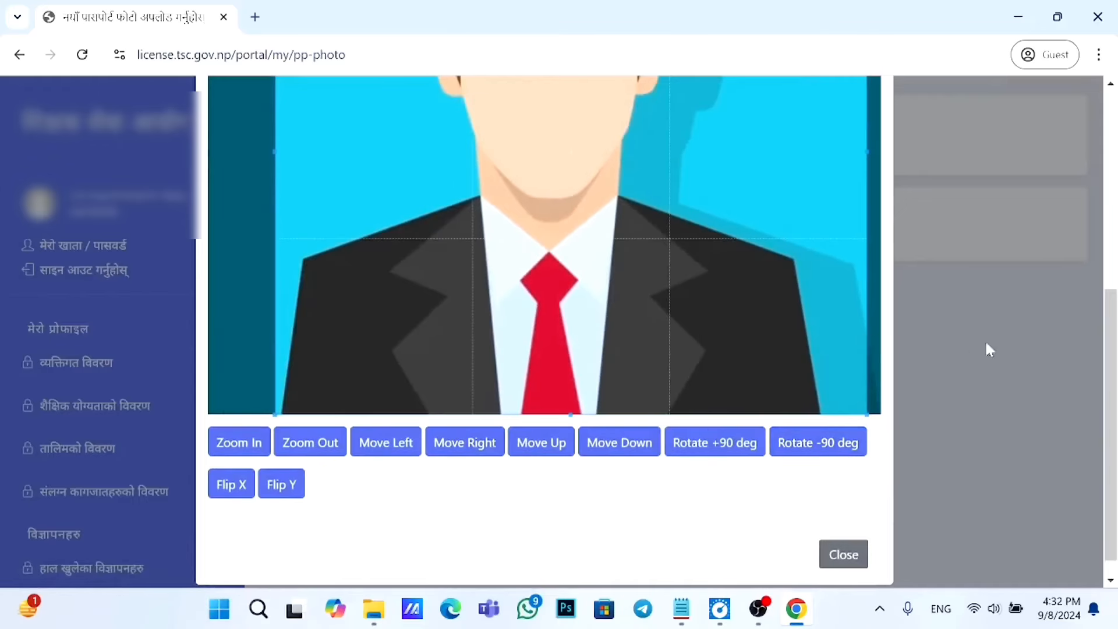
{"action": "scroll", "coordinate": [1088, 377], "scroll_direction": "up", "scroll_amount": 3}
{"action": "scroll", "coordinate": [1088, 377], "scroll_direction": "up", "scroll_amount": 3}
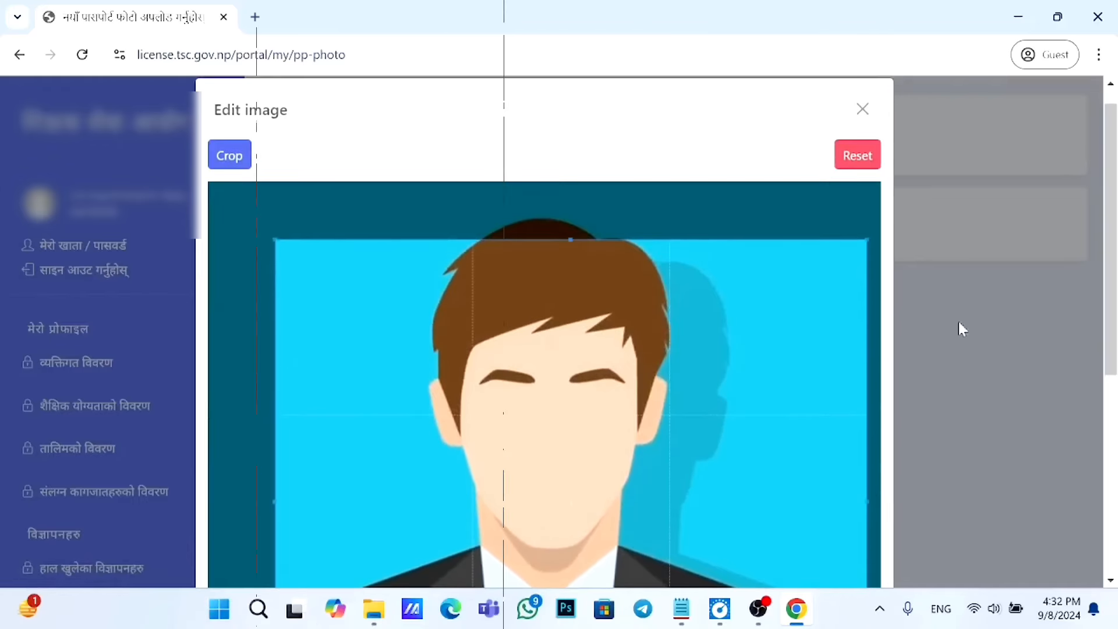
{"action": "left_click", "coordinate": [856, 160]}
{"action": "scroll", "coordinate": [935, 316], "scroll_direction": "down", "scroll_amount": 3}
{"action": "scroll", "coordinate": [935, 316], "scroll_direction": "up", "scroll_amount": 3}
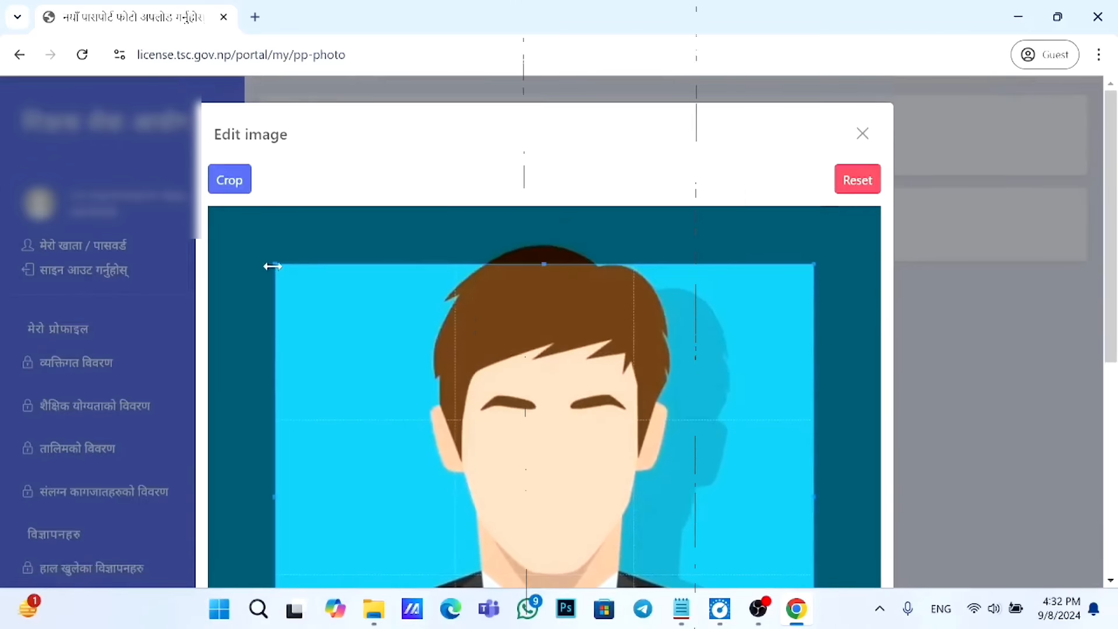
{"action": "left_click_drag", "start_coordinate": [272, 267], "coordinate": [165, 217]}
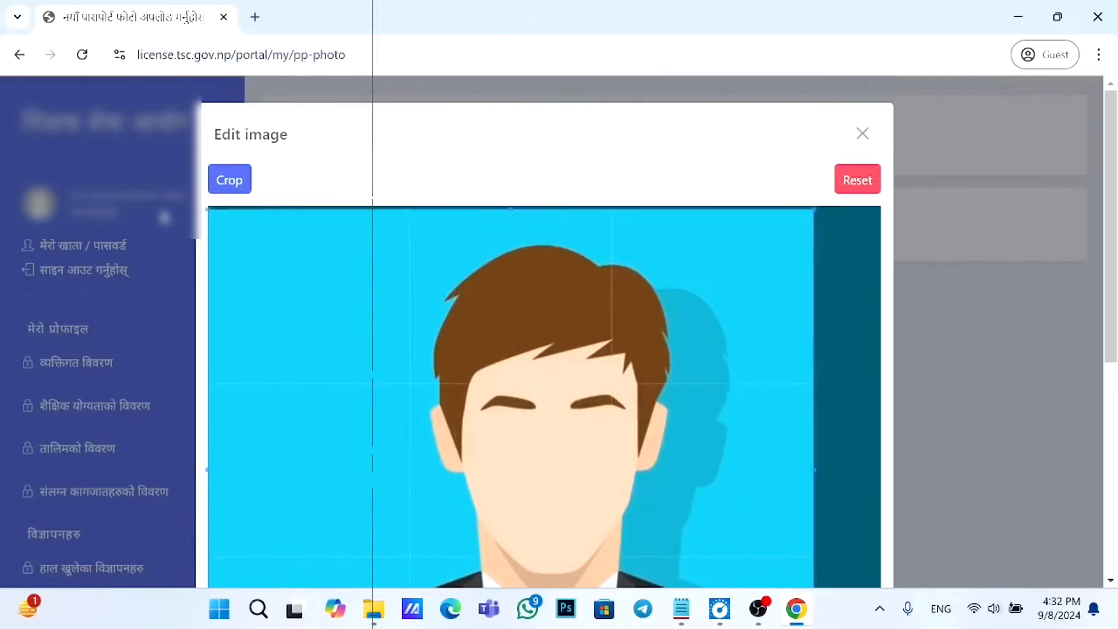
{"action": "scroll", "coordinate": [936, 230], "scroll_direction": "down", "scroll_amount": 6}
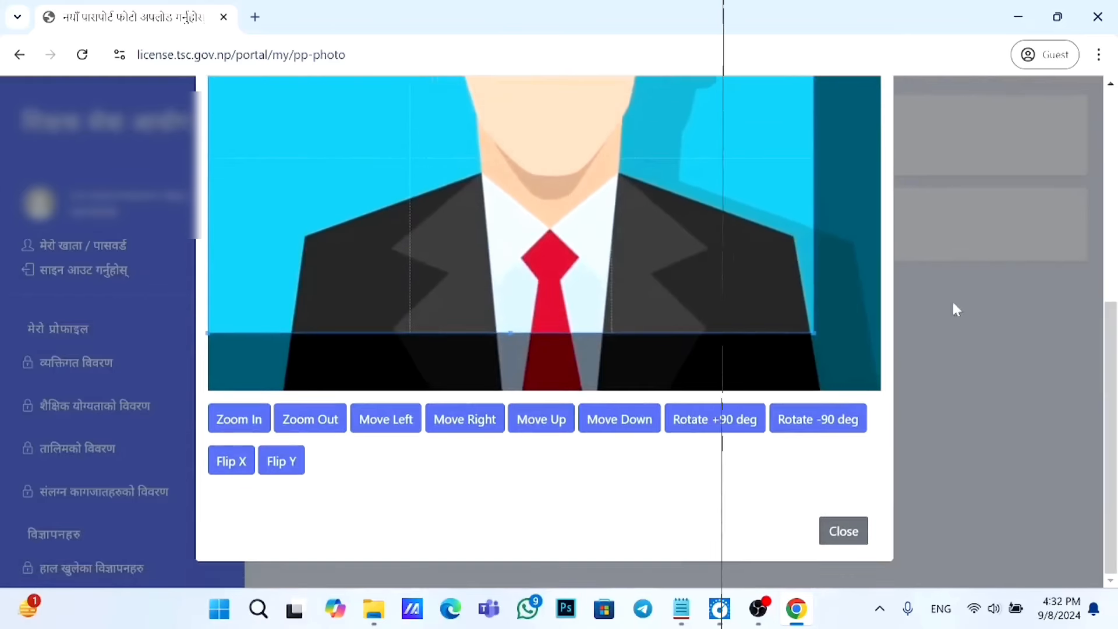
{"action": "left_click_drag", "start_coordinate": [816, 325], "coordinate": [907, 399]}
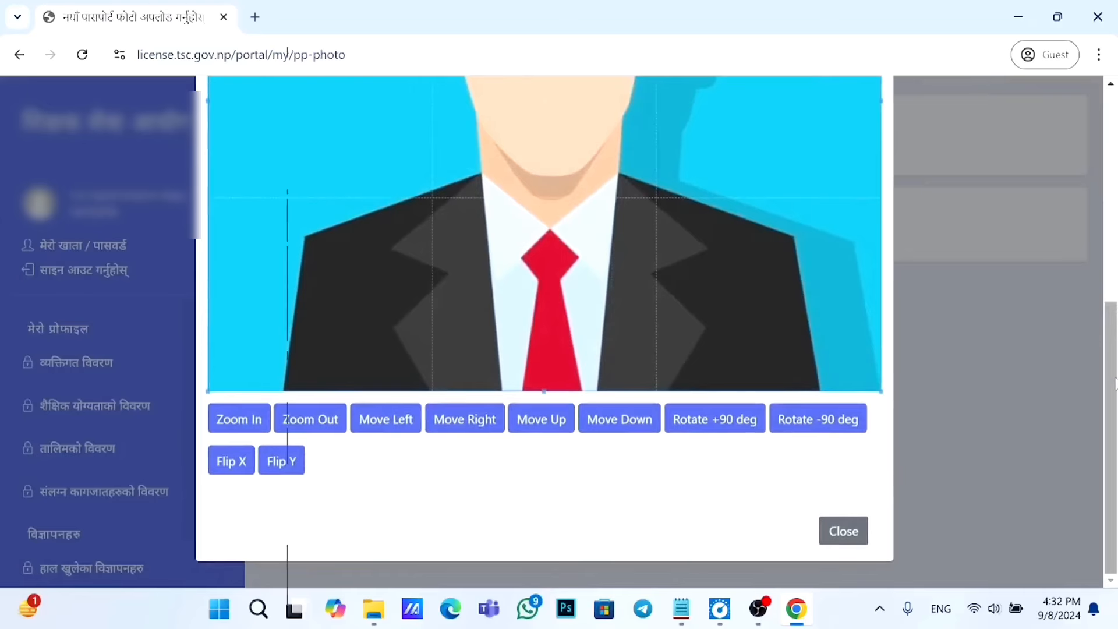
{"action": "scroll", "coordinate": [904, 337], "scroll_direction": "up", "scroll_amount": 4}
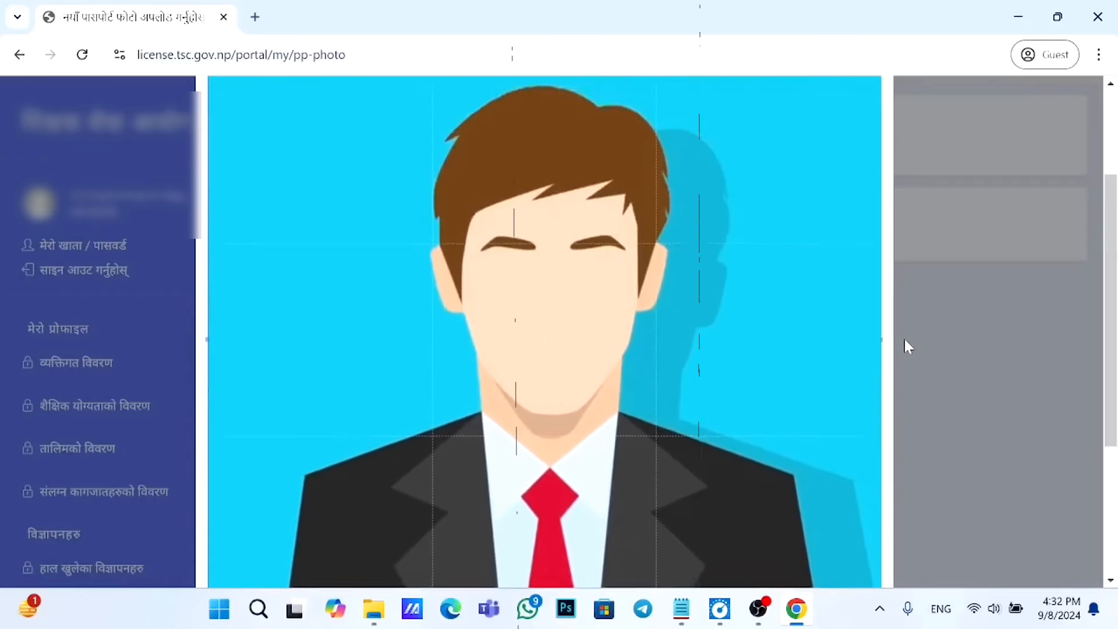
{"action": "scroll", "coordinate": [904, 337], "scroll_direction": "down", "scroll_amount": 3}
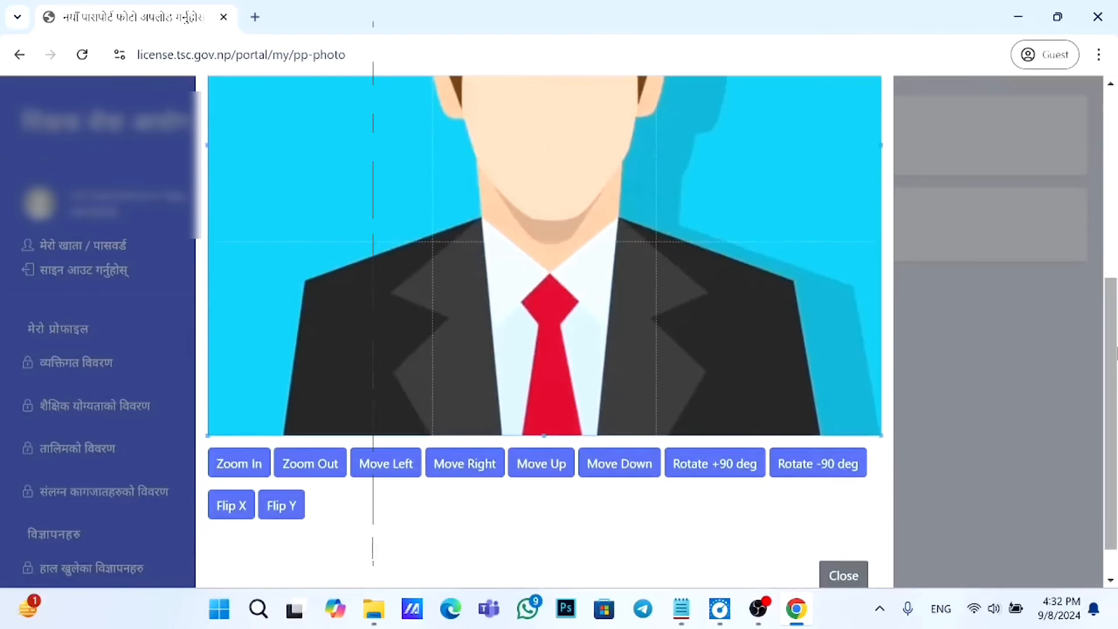
{"action": "scroll", "coordinate": [1115, 352], "scroll_direction": "up", "scroll_amount": 5}
{"action": "scroll", "coordinate": [1115, 353], "scroll_direction": "up", "scroll_amount": 1}
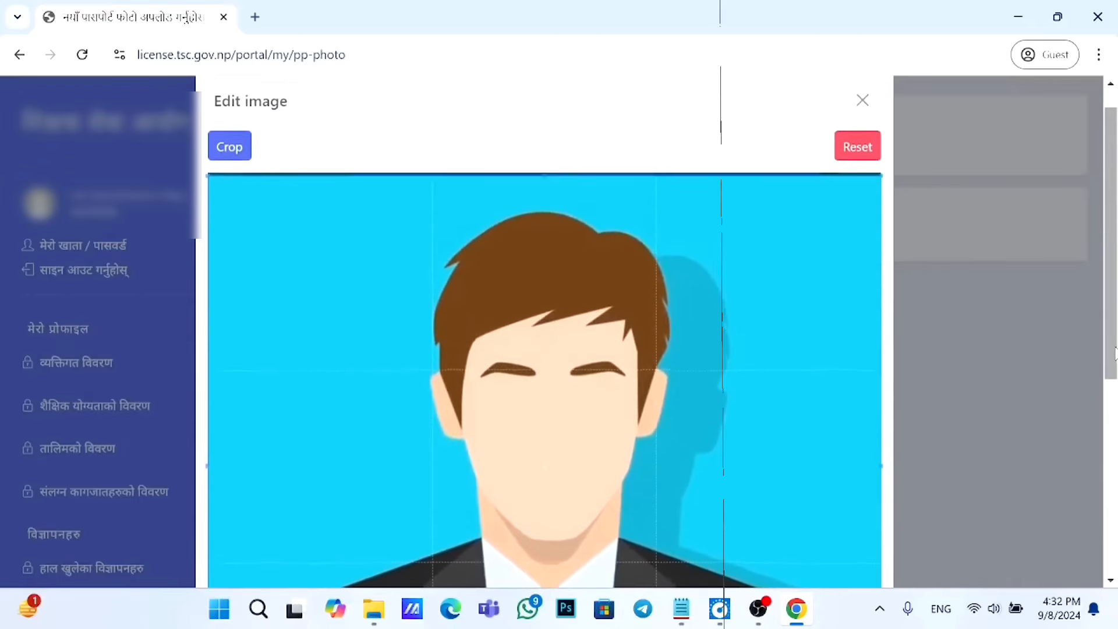
{"action": "left_click", "coordinate": [228, 143]}
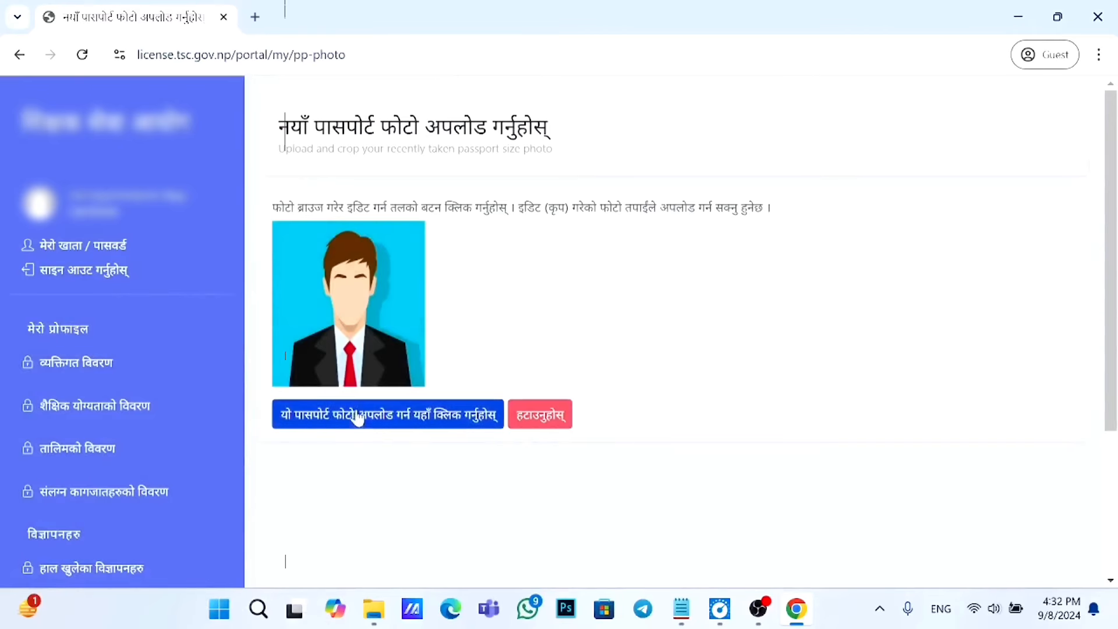
{"action": "left_click", "coordinate": [431, 431]}
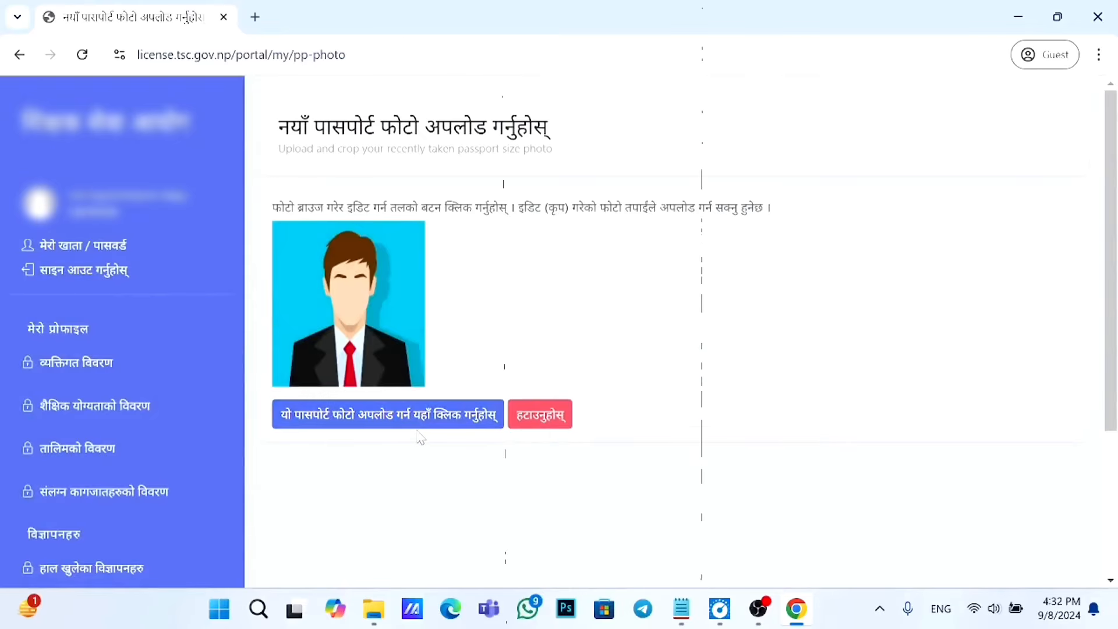
Step: Submit the new passport photo, then replace the signature sample with the new 57.59 KB signature
{"action": "left_click", "coordinate": [424, 415]}
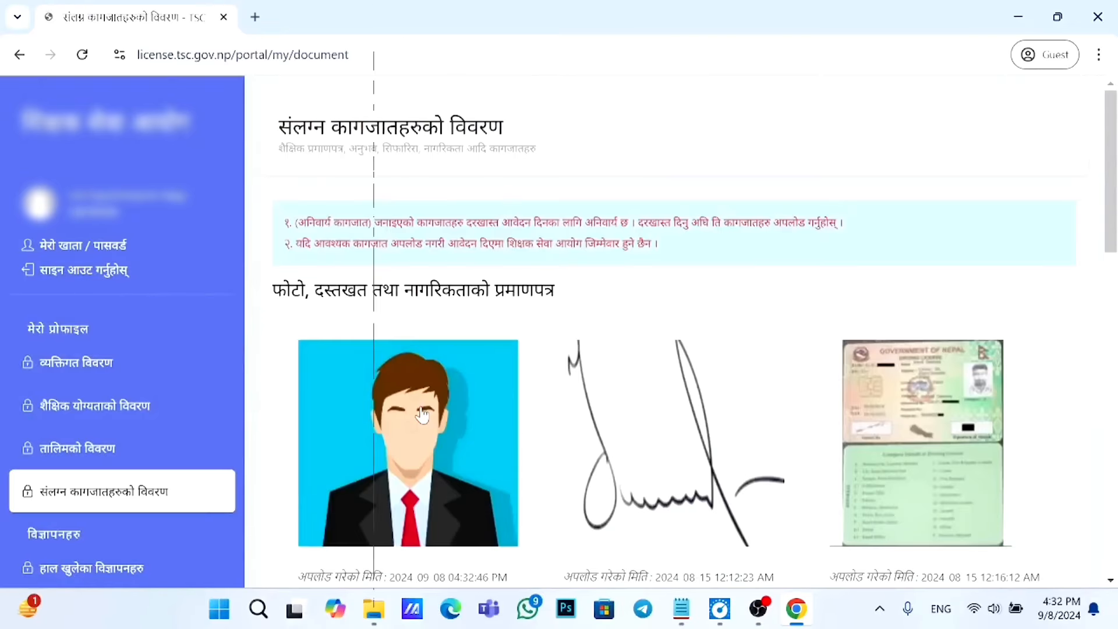
{"action": "scroll", "coordinate": [455, 408], "scroll_direction": "down", "scroll_amount": 3}
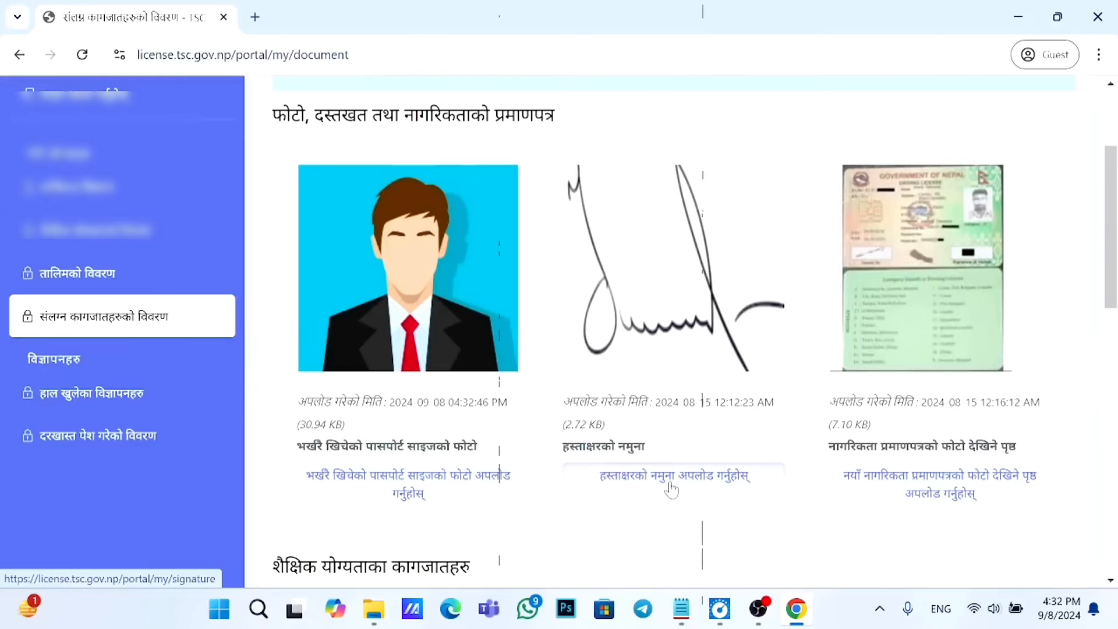
{"action": "left_click", "coordinate": [643, 487]}
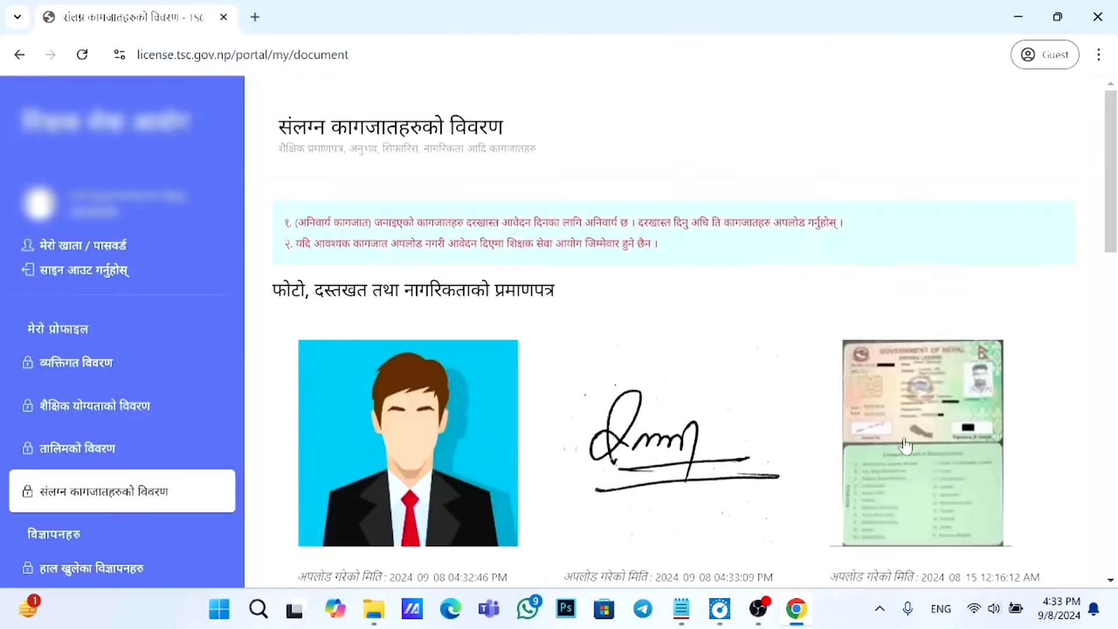
{"action": "scroll", "coordinate": [676, 327], "scroll_direction": "down", "scroll_amount": 3}
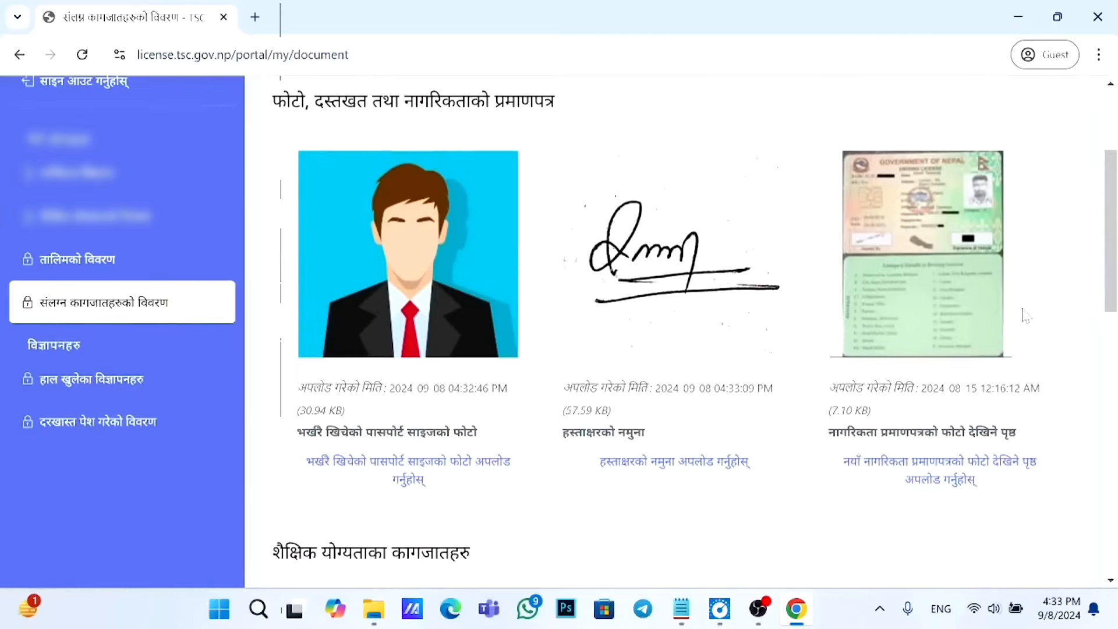
Step: Upload the Untitled two-sided citizenship scan (97.51 KB) as the citizenship certificate
{"action": "left_click", "coordinate": [917, 482]}
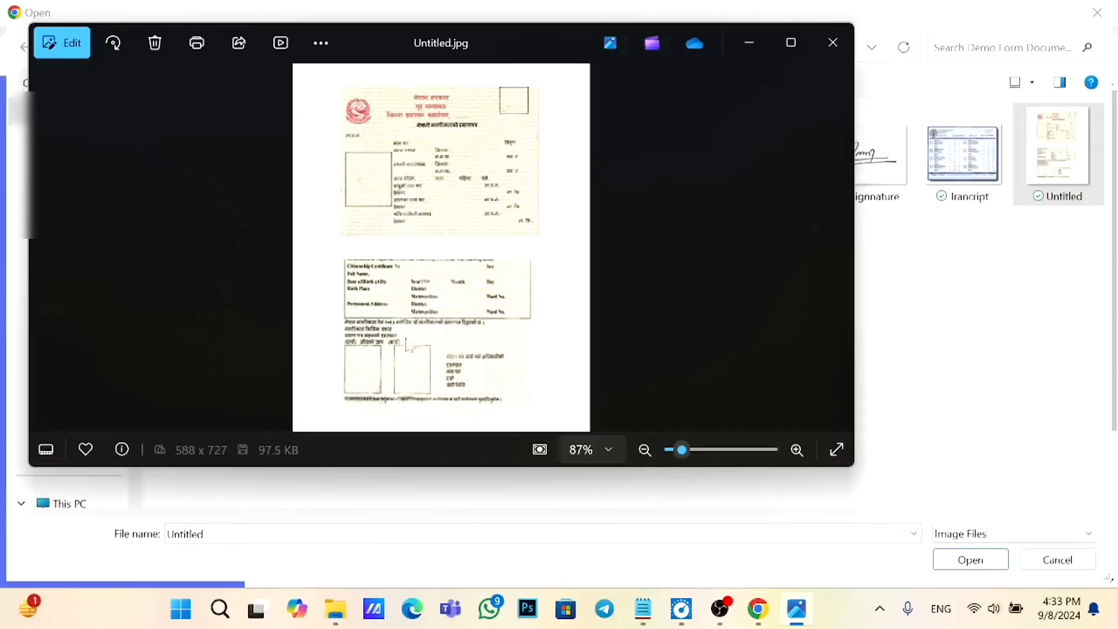
{"action": "left_click", "coordinate": [757, 609]}
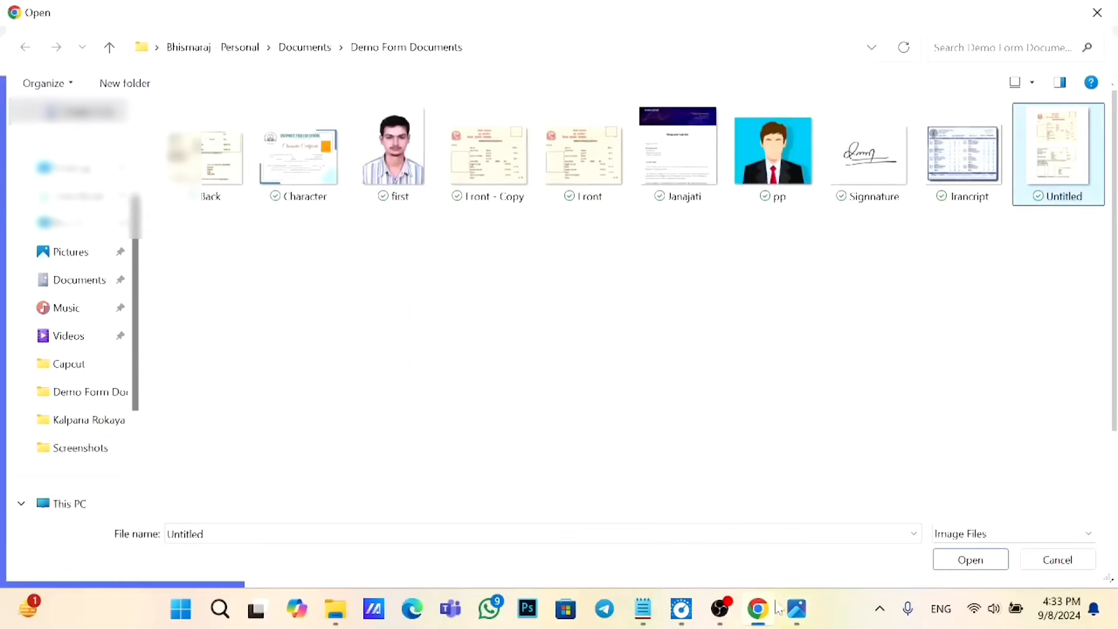
{"action": "left_click", "coordinate": [1098, 13]}
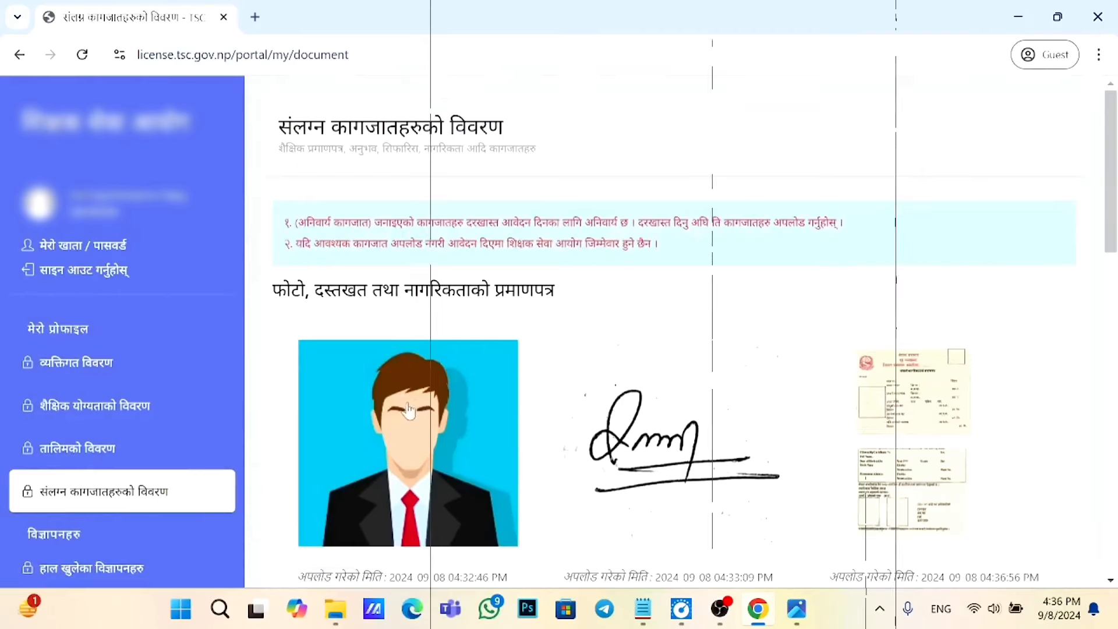
Step: Upload the cropped 'Trancript' image into the minimum qualification transcript slot
{"action": "scroll", "coordinate": [460, 421], "scroll_direction": "down", "scroll_amount": 1}
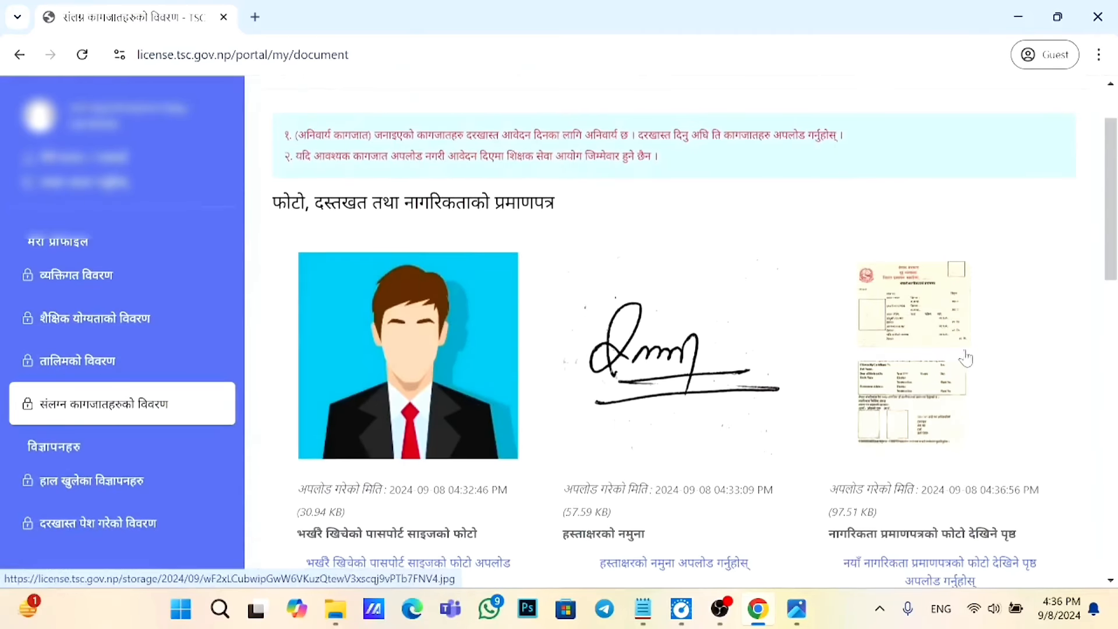
{"action": "scroll", "coordinate": [425, 169], "scroll_direction": "down", "scroll_amount": 10}
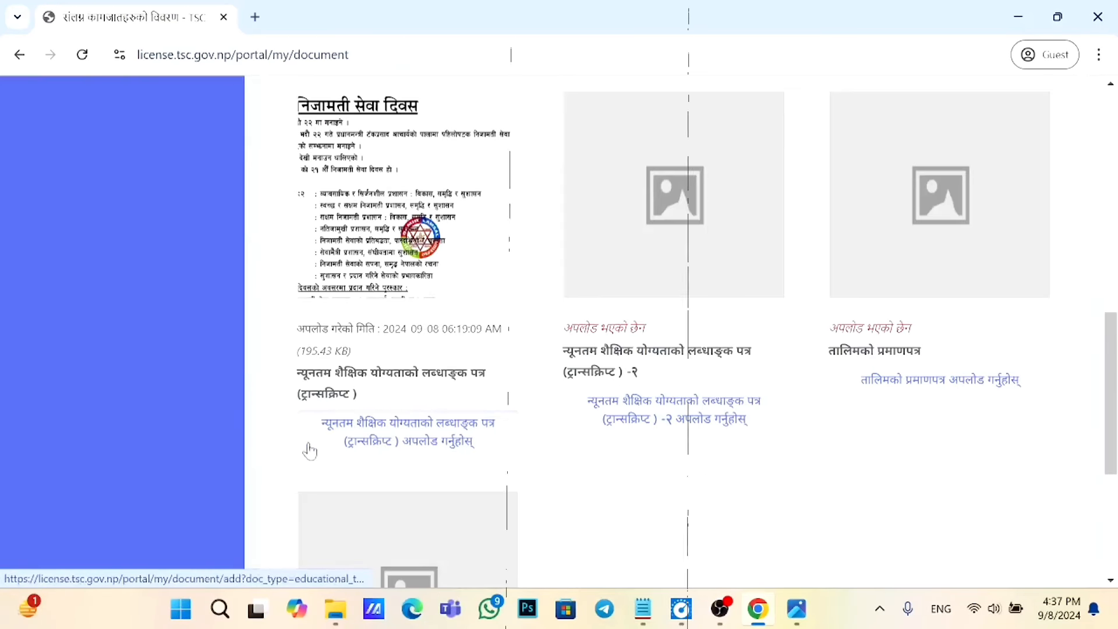
{"action": "left_click", "coordinate": [358, 444]}
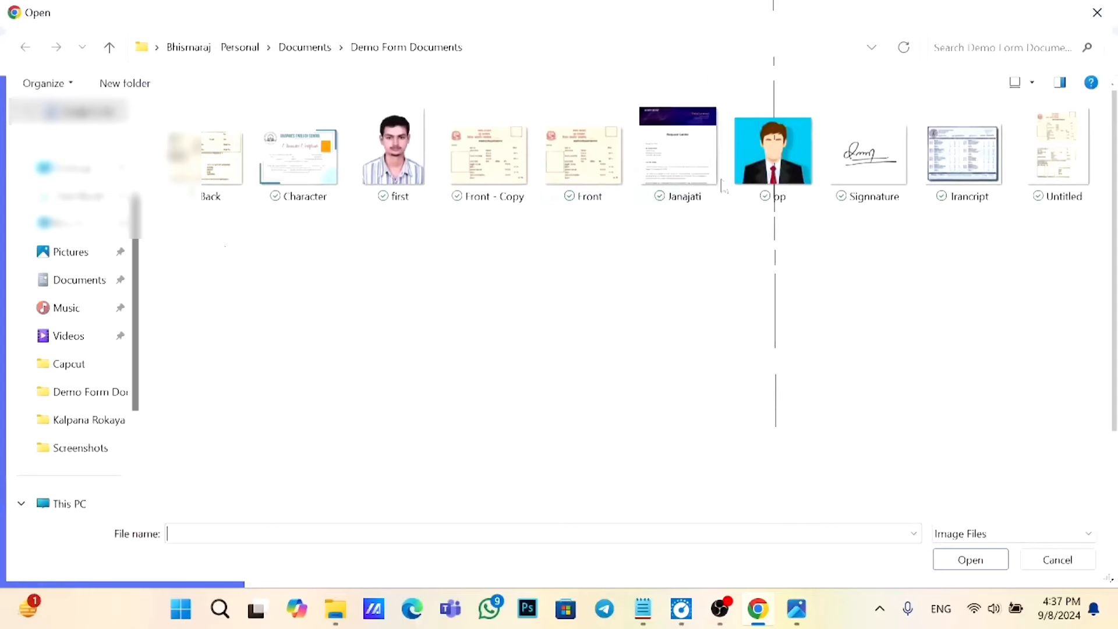
{"action": "left_click", "coordinate": [926, 140]}
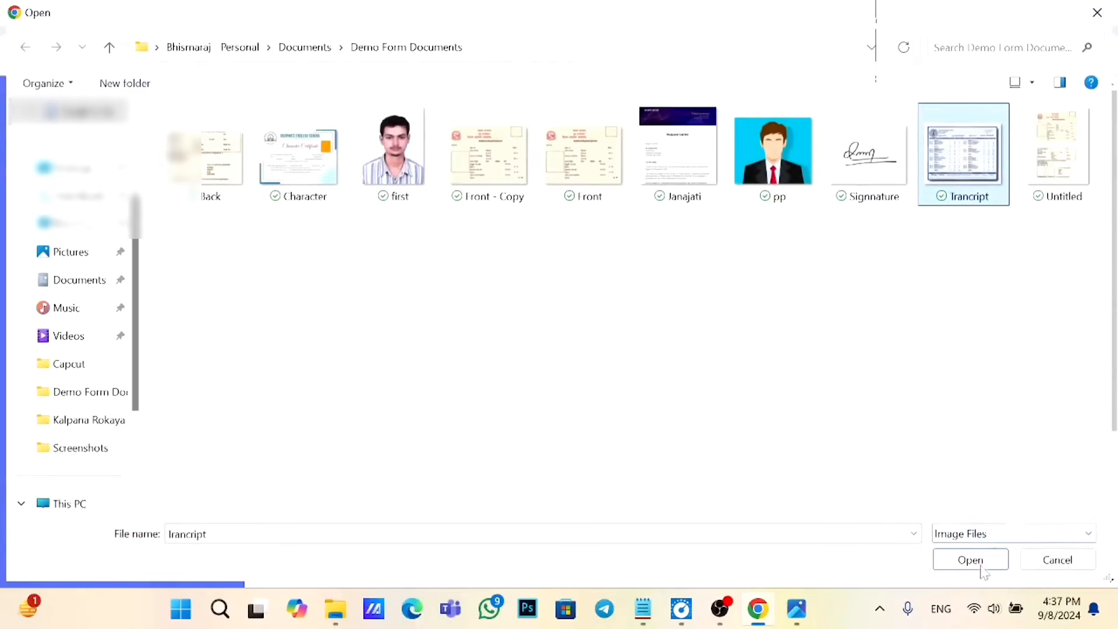
{"action": "left_click", "coordinate": [981, 563]}
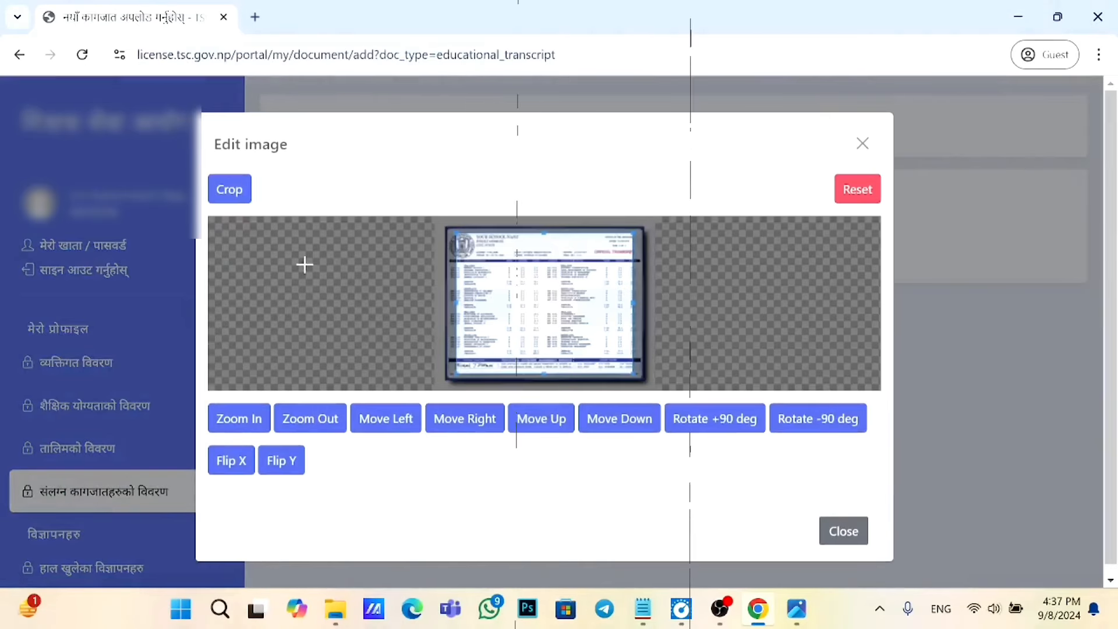
{"action": "left_click", "coordinate": [230, 189]}
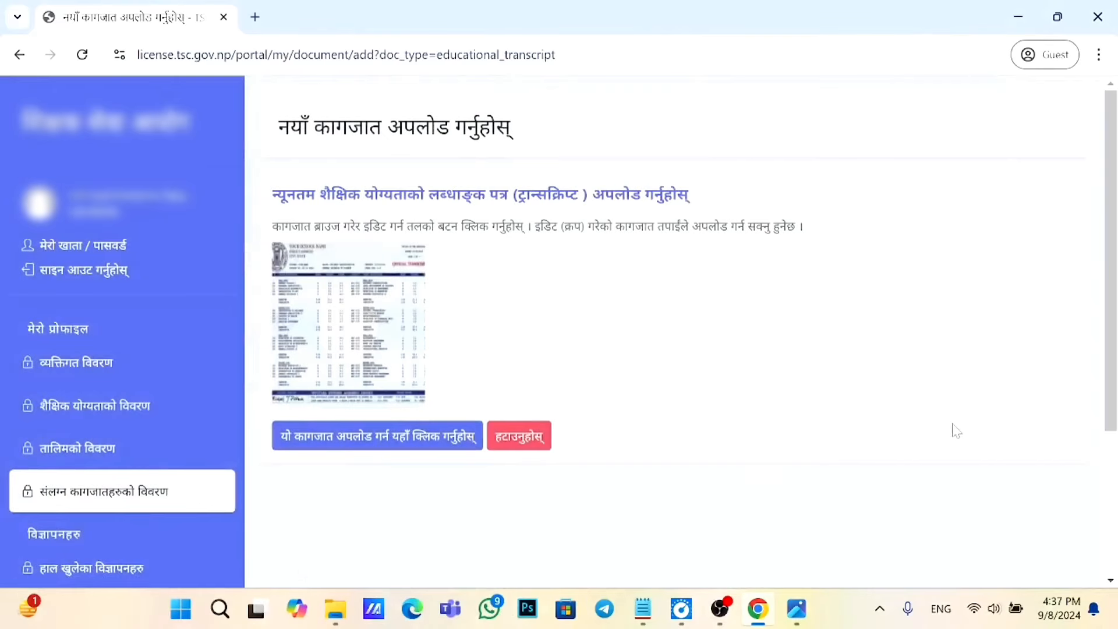
{"action": "left_click", "coordinate": [452, 435]}
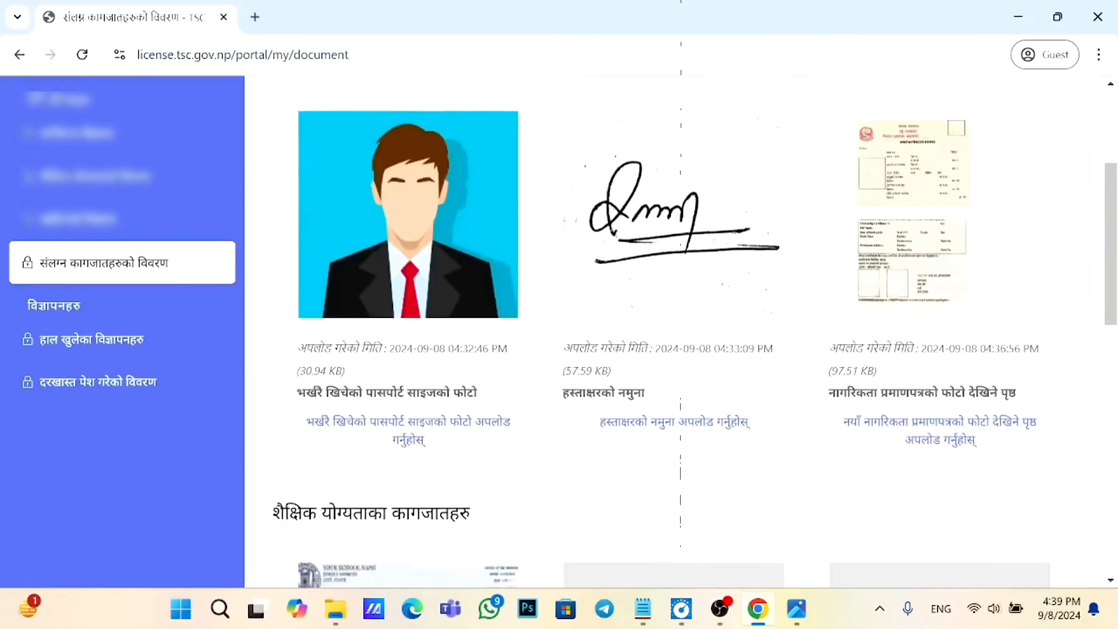
{"action": "scroll", "coordinate": [617, 392], "scroll_direction": "down", "scroll_amount": 4}
{"action": "scroll", "coordinate": [549, 396], "scroll_direction": "up", "scroll_amount": 4}
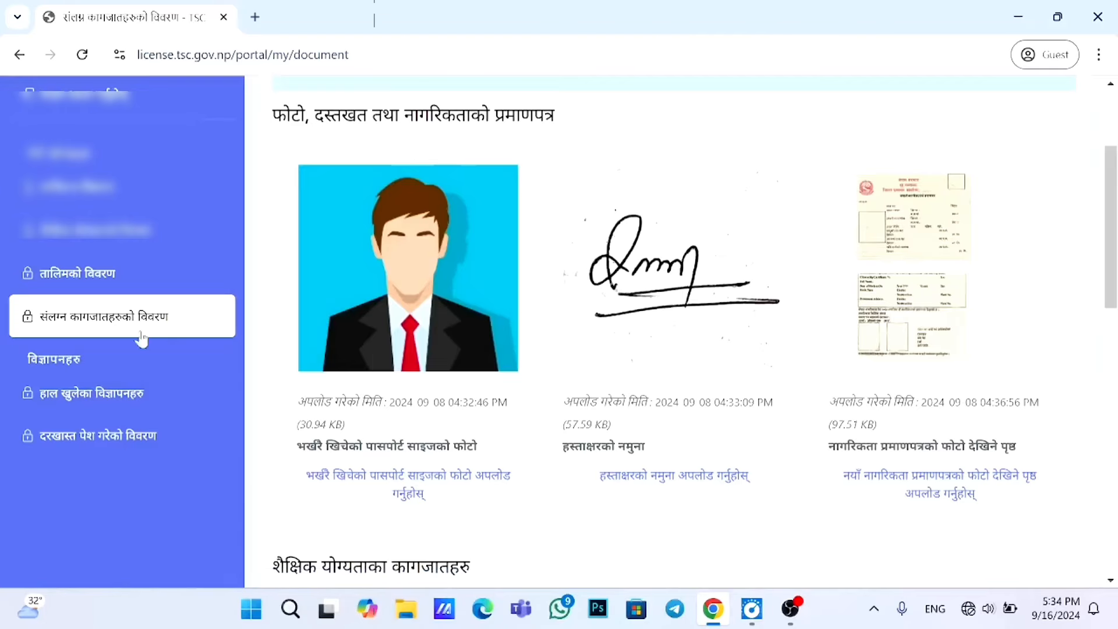
{"action": "scroll", "coordinate": [116, 442], "scroll_direction": "up", "scroll_amount": 2}
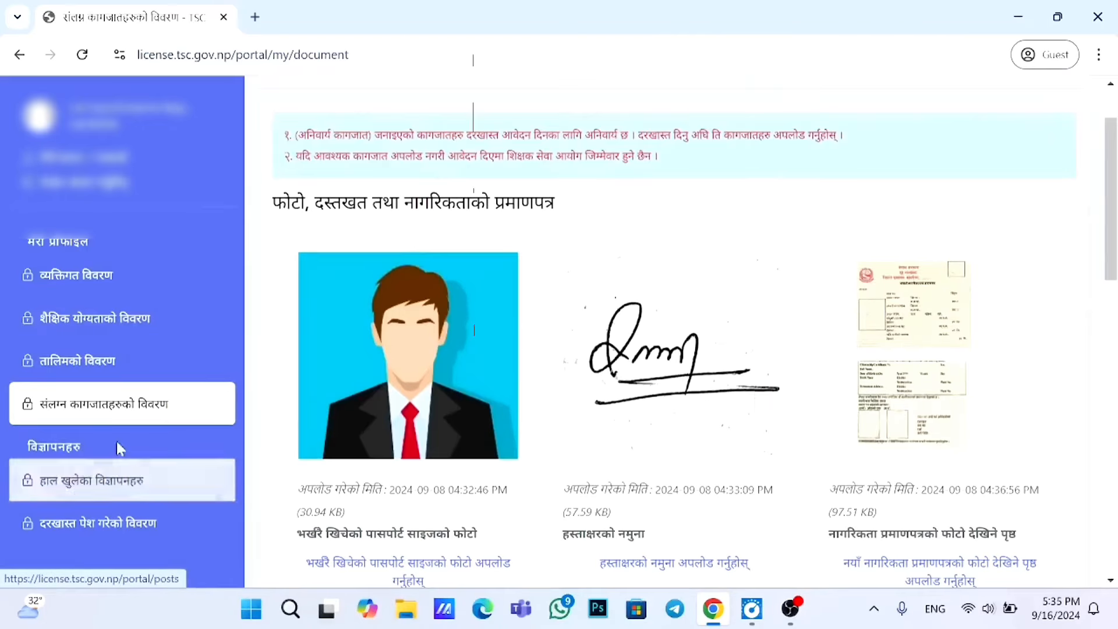
Step: Go to हाल खुलेका विज्ञापनहरु and apply to the lower-secondary licence notice 2081
{"action": "left_click", "coordinate": [81, 483]}
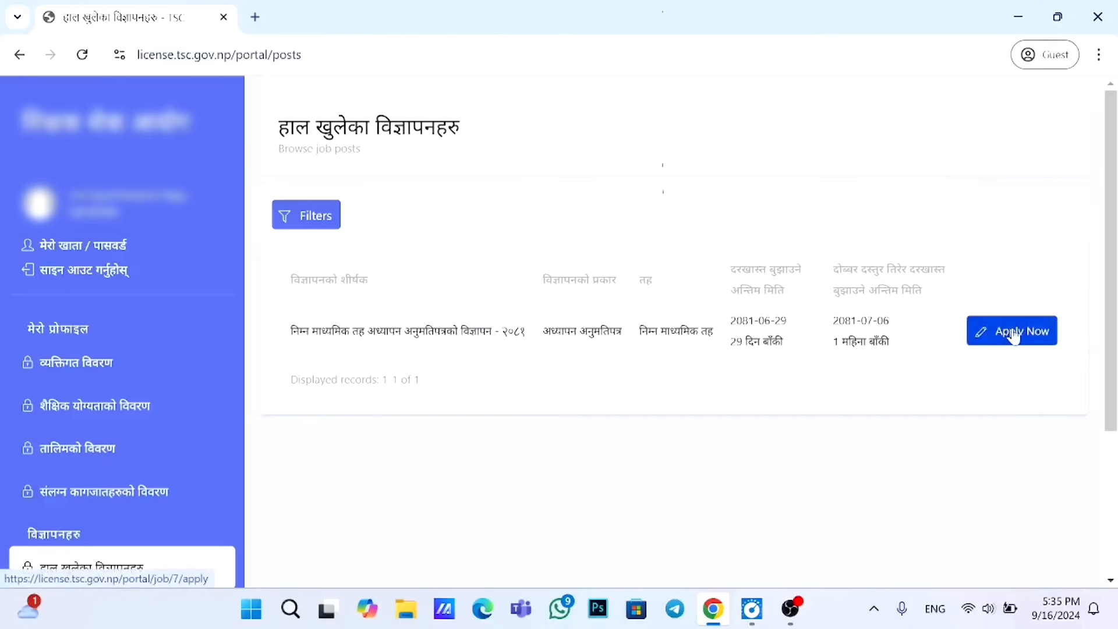
{"action": "right_click", "coordinate": [723, 217]}
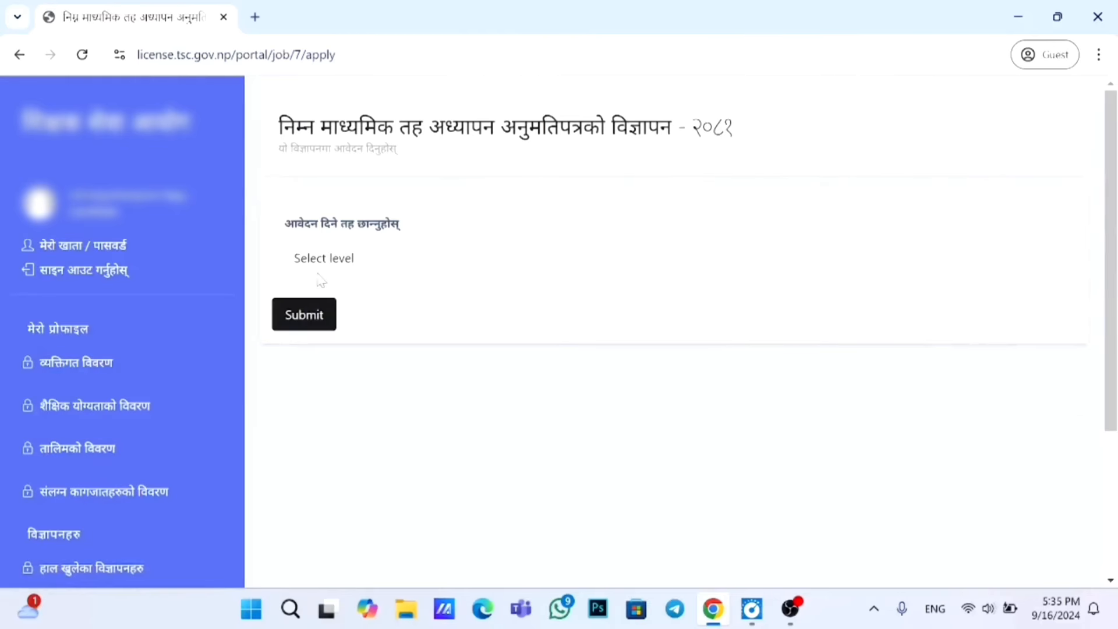
Step: Choose level निम्न माध्यमिक तह and exam province कर्णाली प्रदेश, then review the form details
{"action": "left_click", "coordinate": [397, 264]}
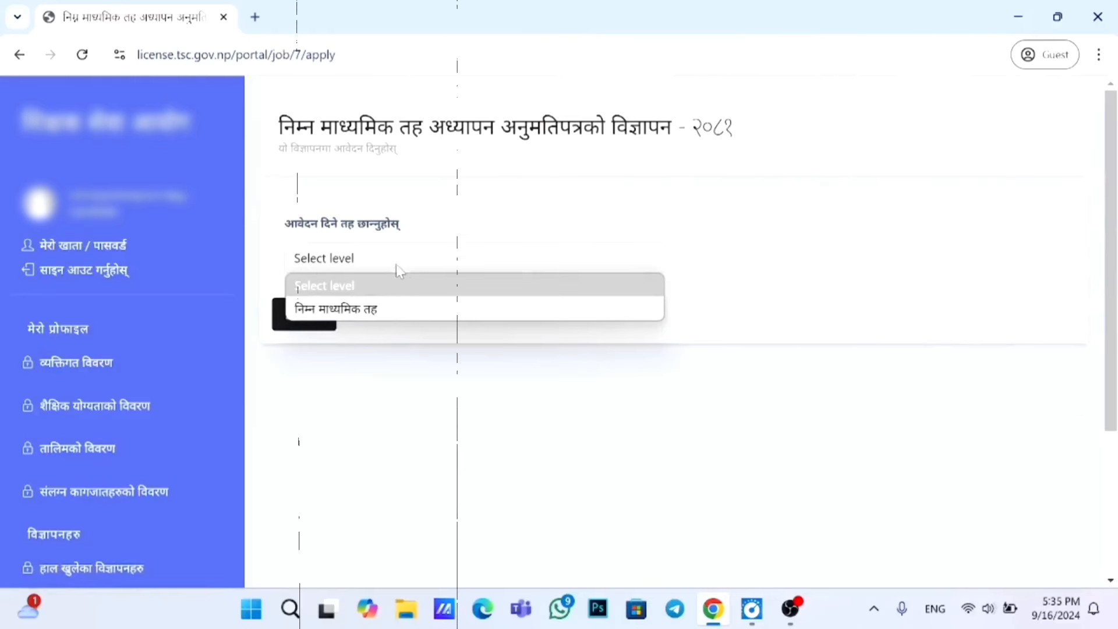
{"action": "left_click", "coordinate": [370, 315]}
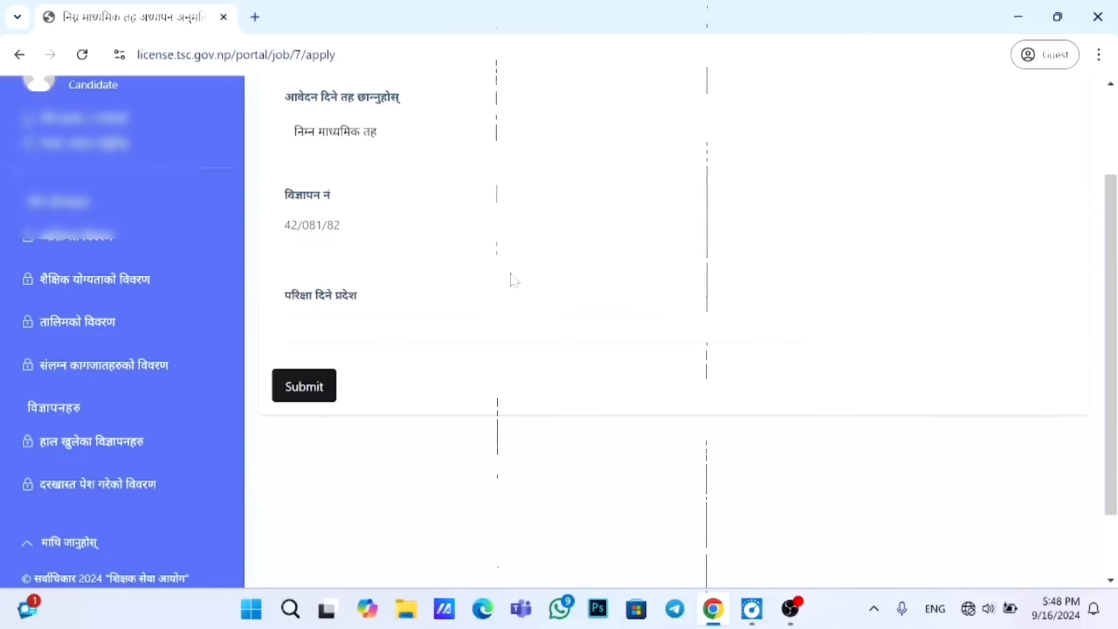
{"action": "left_click", "coordinate": [382, 342]}
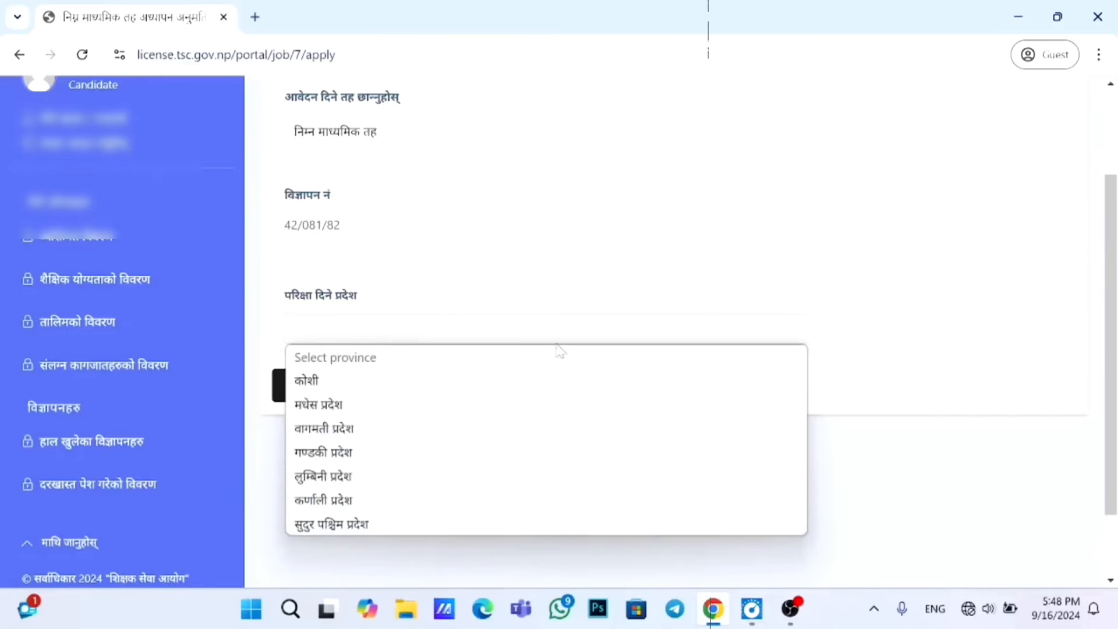
{"action": "left_click", "coordinate": [378, 500]}
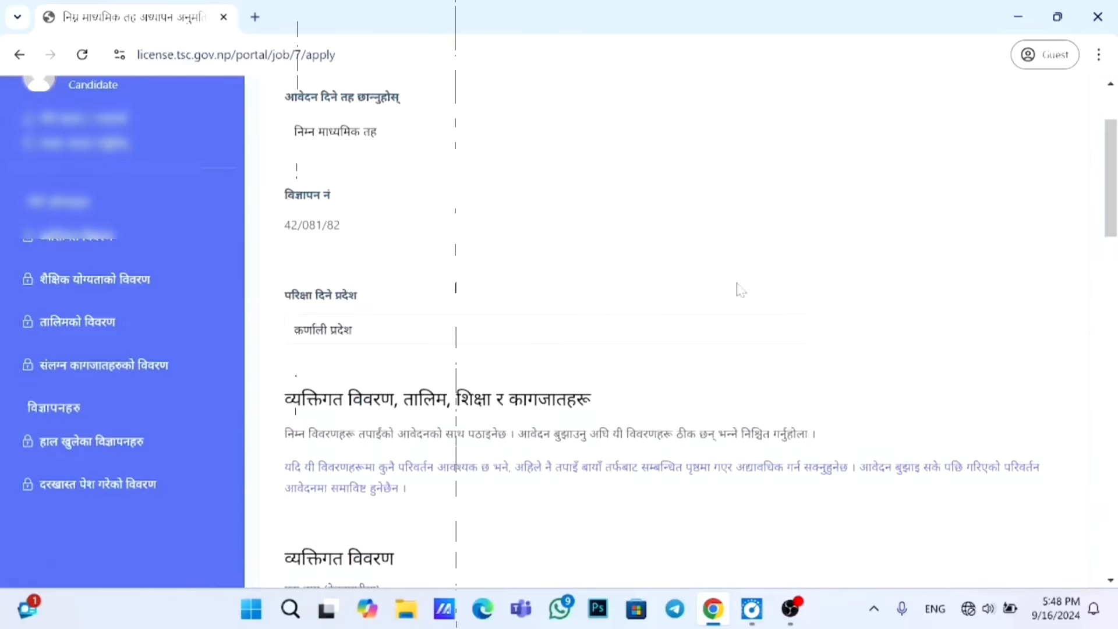
{"action": "scroll", "coordinate": [379, 500], "scroll_direction": "down", "scroll_amount": 1}
{"action": "scroll", "coordinate": [667, 332], "scroll_direction": "down", "scroll_amount": 2}
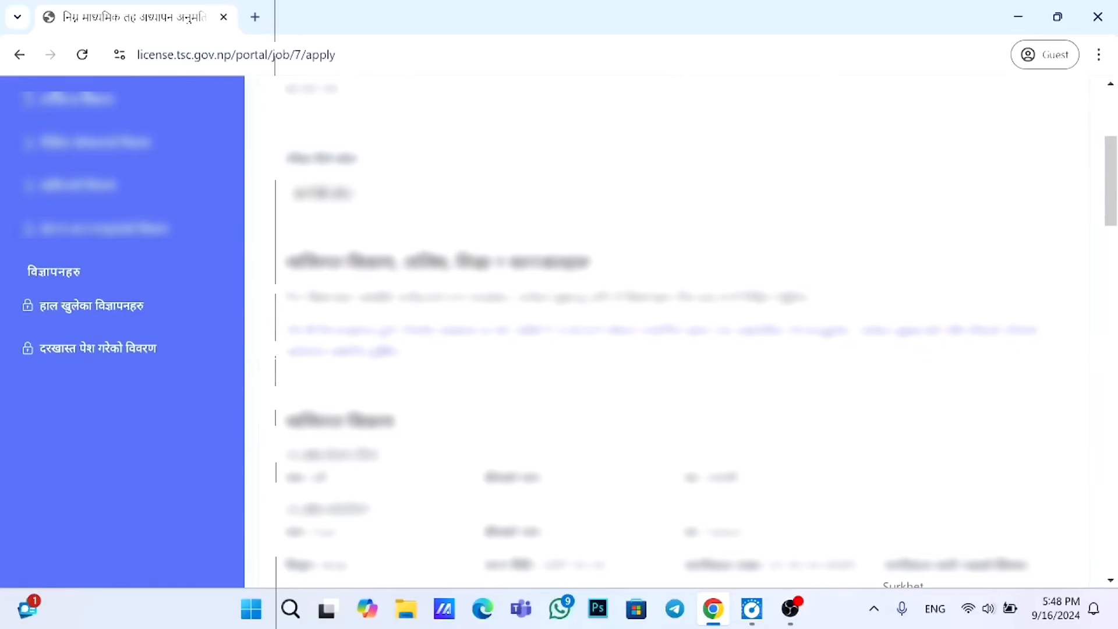
{"action": "scroll", "coordinate": [667, 332], "scroll_direction": "down", "scroll_amount": 6}
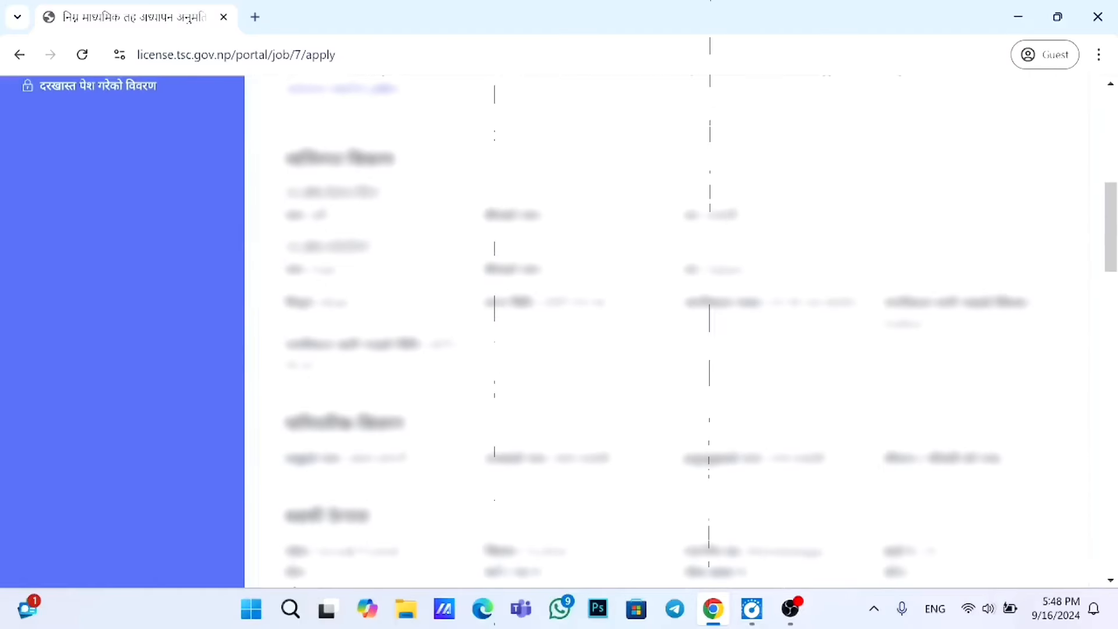
{"action": "scroll", "coordinate": [667, 332], "scroll_direction": "down", "scroll_amount": 6}
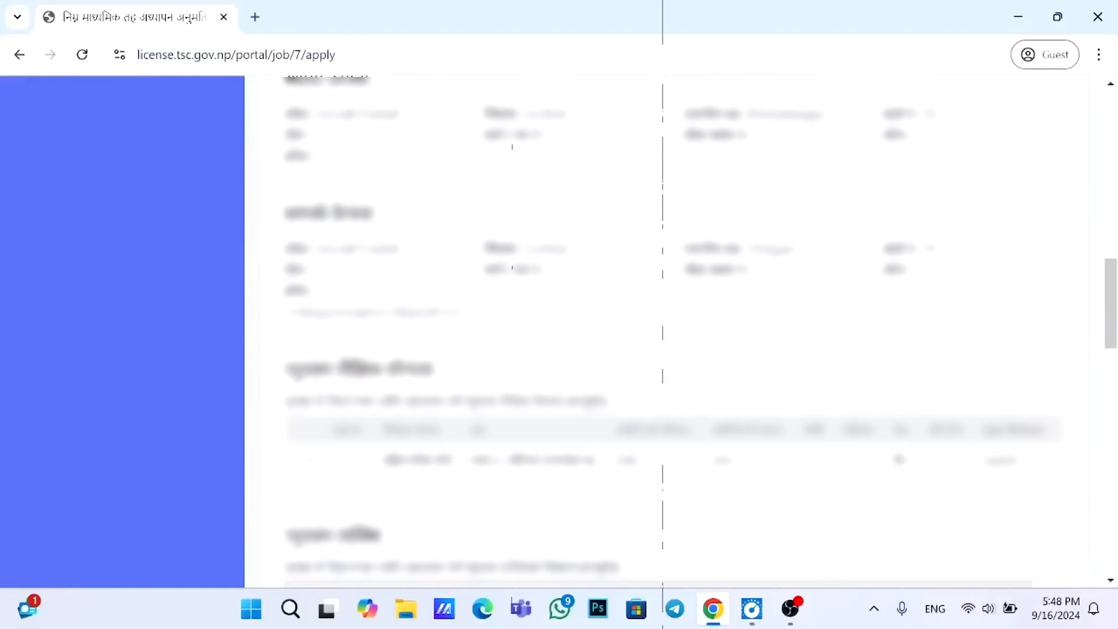
{"action": "scroll", "coordinate": [667, 332], "scroll_direction": "down", "scroll_amount": 10}
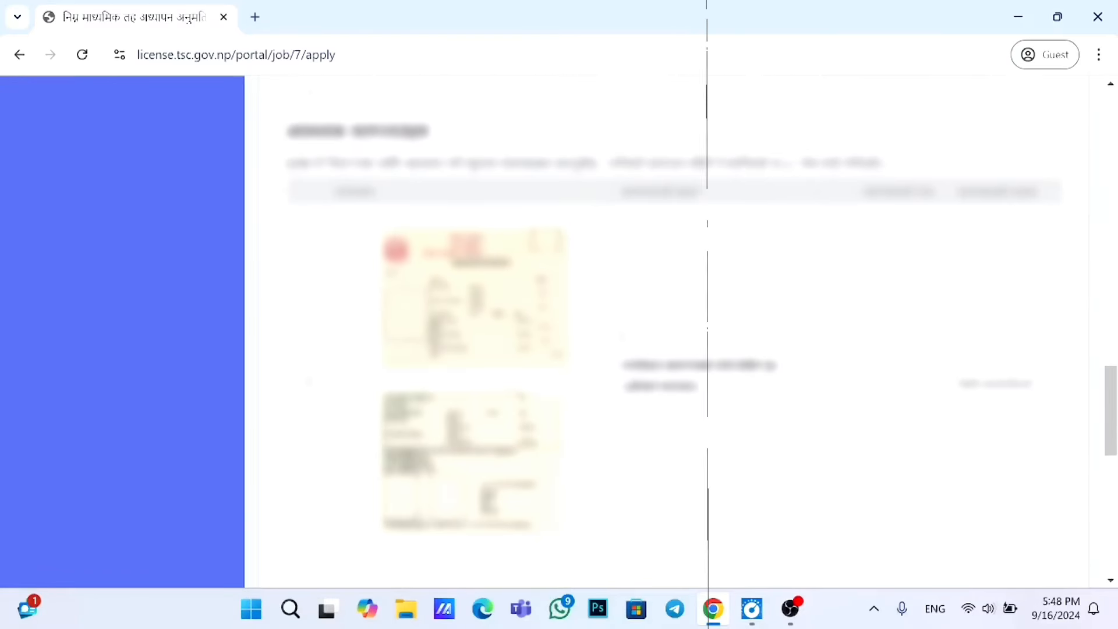
{"action": "scroll", "coordinate": [667, 332], "scroll_direction": "down", "scroll_amount": 12}
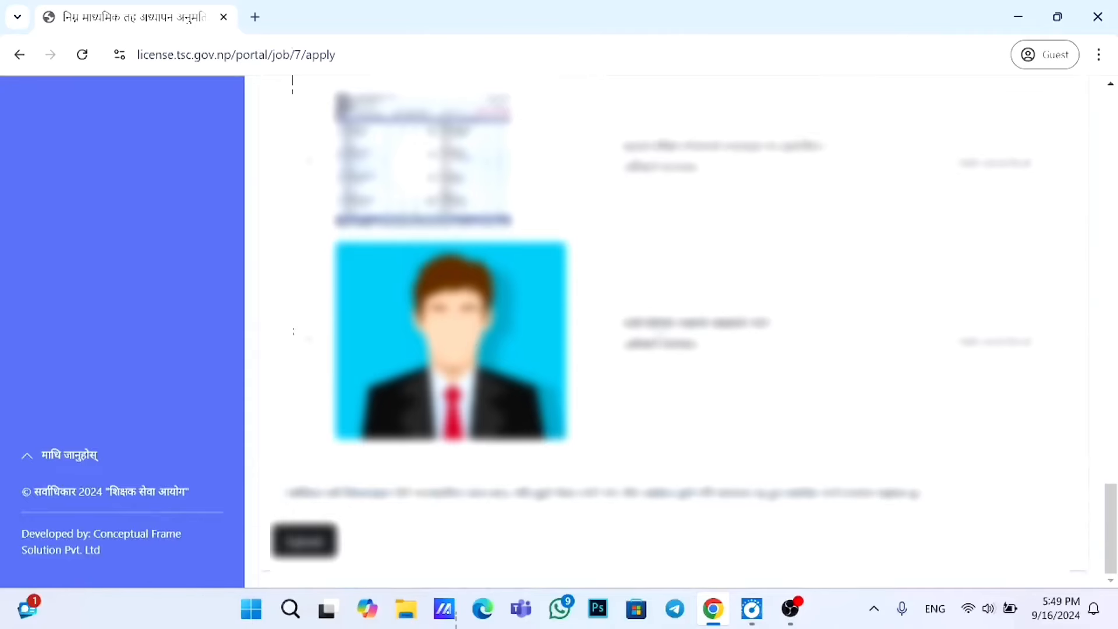
{"action": "scroll", "coordinate": [667, 332], "scroll_direction": "up", "scroll_amount": 13}
{"action": "scroll", "coordinate": [667, 332], "scroll_direction": "up", "scroll_amount": 15}
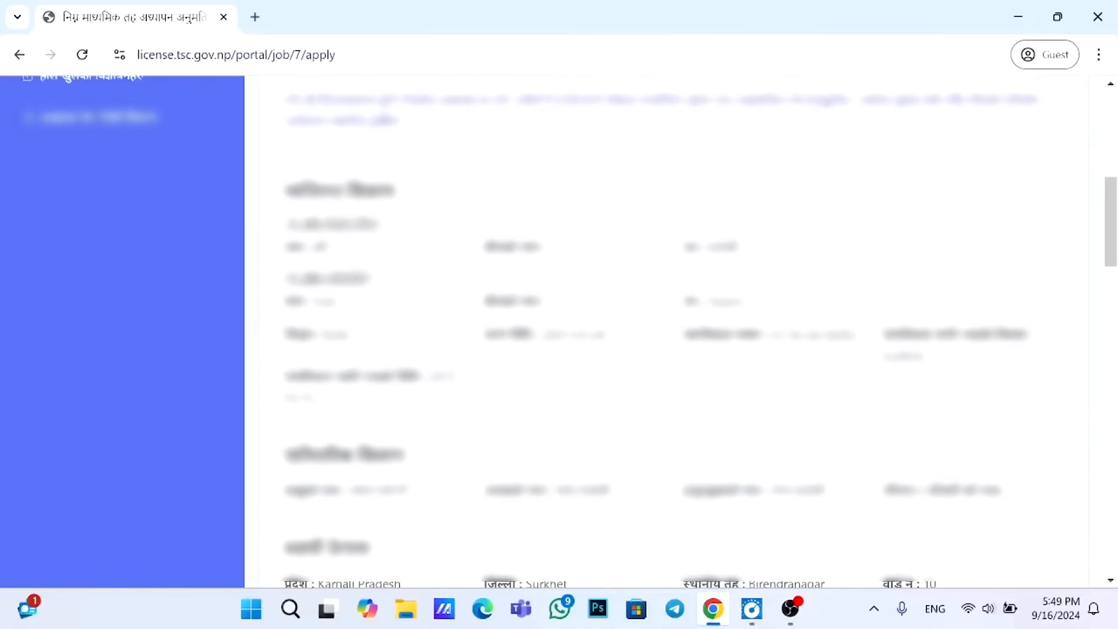
{"action": "scroll", "coordinate": [667, 332], "scroll_direction": "down", "scroll_amount": 11}
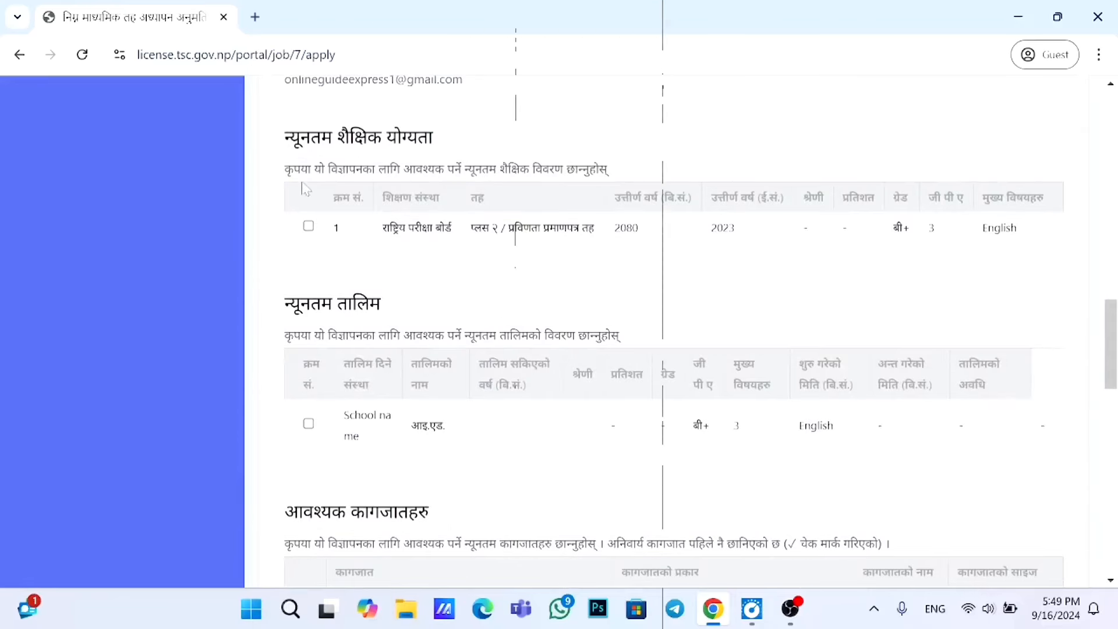
Step: Tick the education qualification row, the training row and the truthfulness declaration
{"action": "left_click", "coordinate": [308, 227]}
{"action": "scroll", "coordinate": [507, 318], "scroll_direction": "down", "scroll_amount": 1}
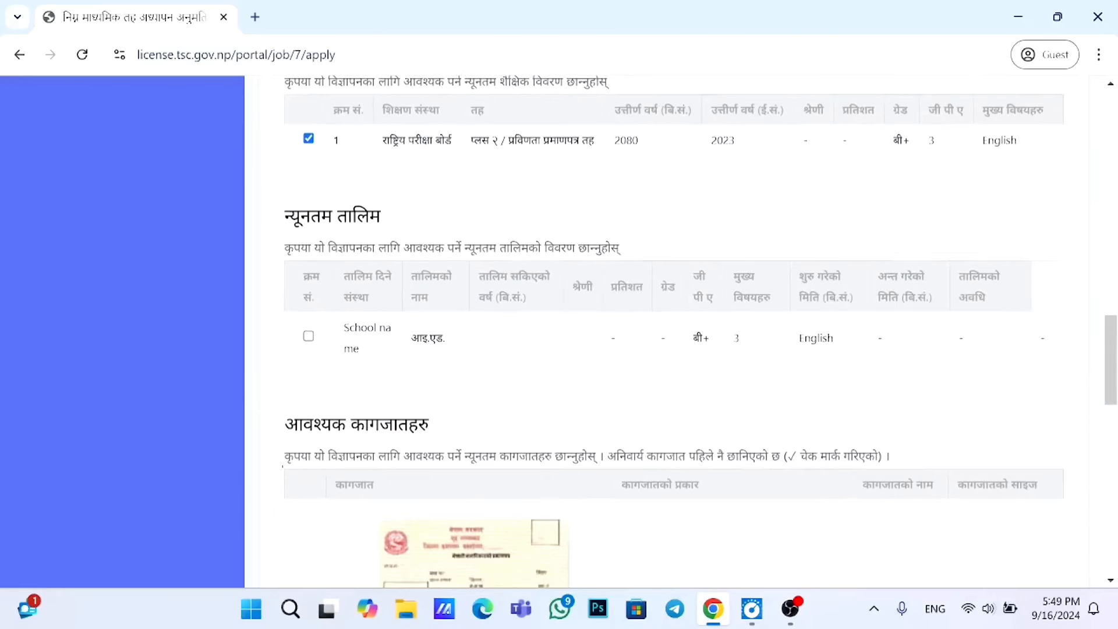
{"action": "left_click", "coordinate": [308, 336]}
{"action": "scroll", "coordinate": [656, 375], "scroll_direction": "down", "scroll_amount": 6}
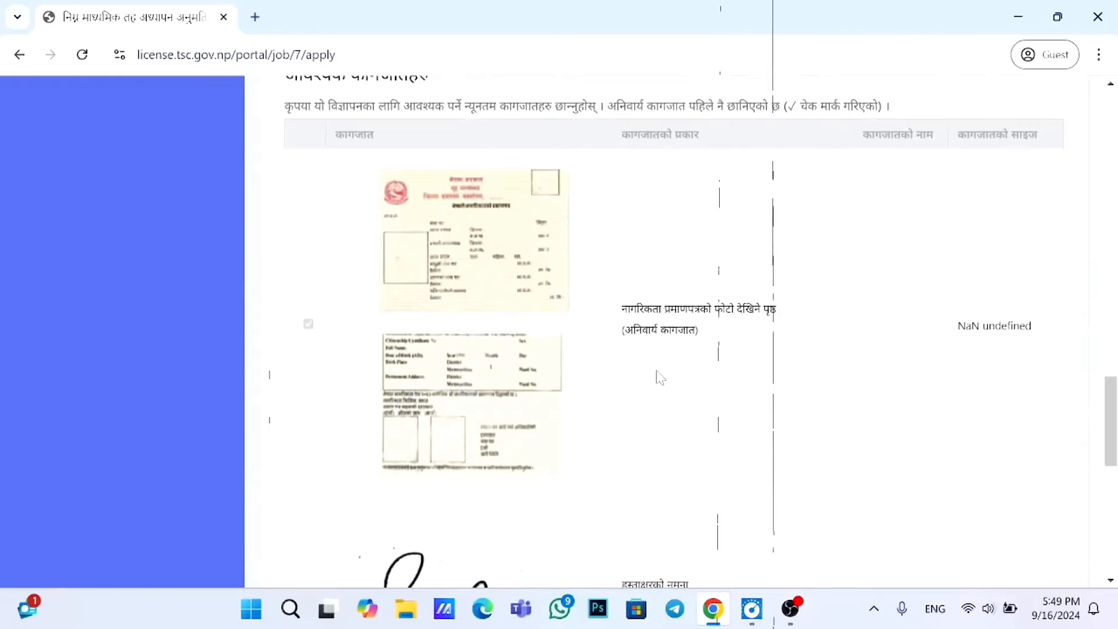
{"action": "scroll", "coordinate": [432, 277], "scroll_direction": "up", "scroll_amount": 2}
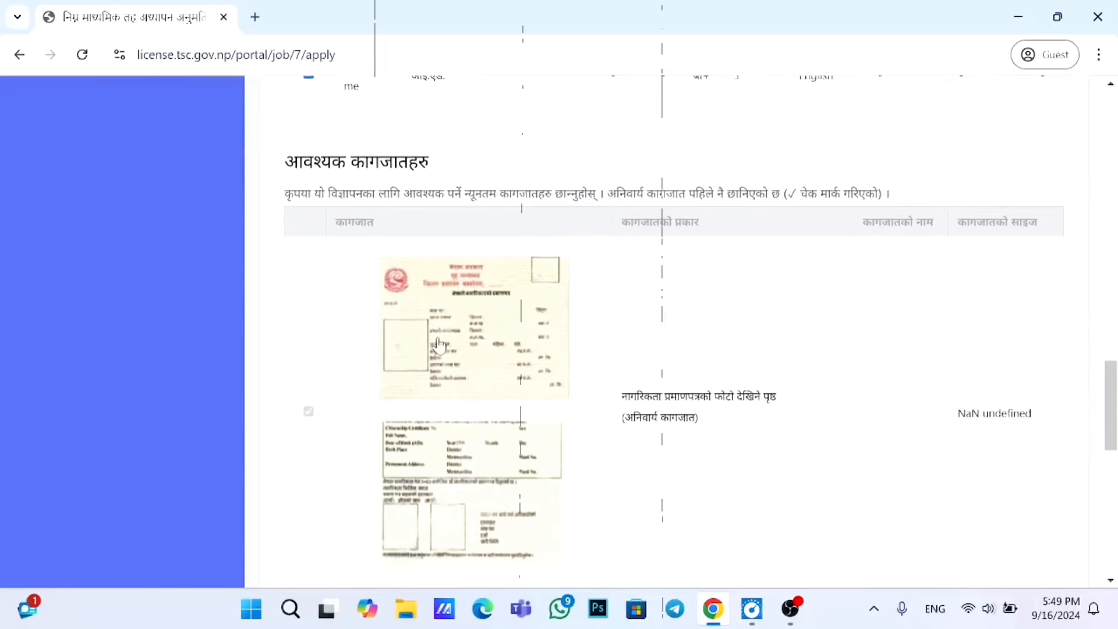
{"action": "scroll", "coordinate": [500, 414], "scroll_direction": "down", "scroll_amount": 10}
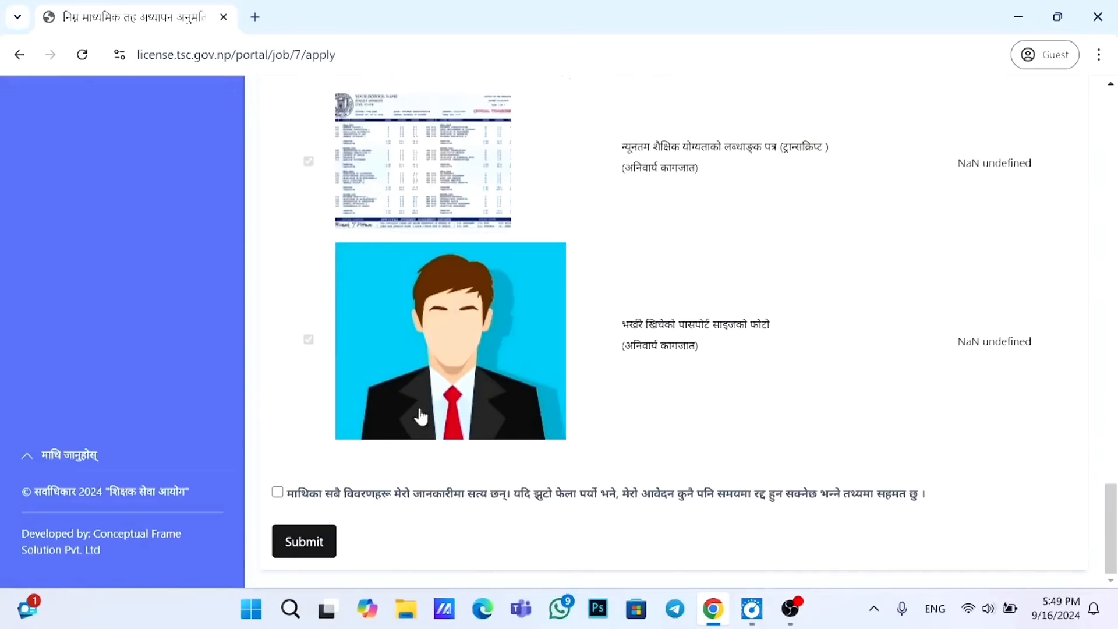
{"action": "left_click", "coordinate": [278, 493]}
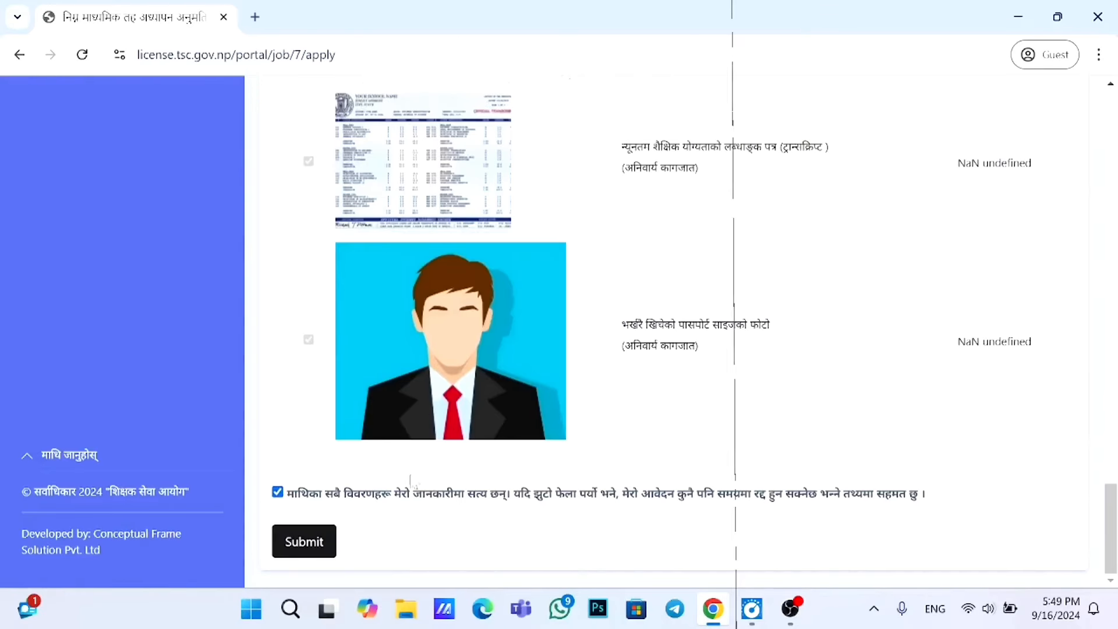
Step: Submit the application, confirming with OK and acknowledging the Congrats alert
{"action": "left_click", "coordinate": [318, 550]}
{"action": "left_click", "coordinate": [645, 278]}
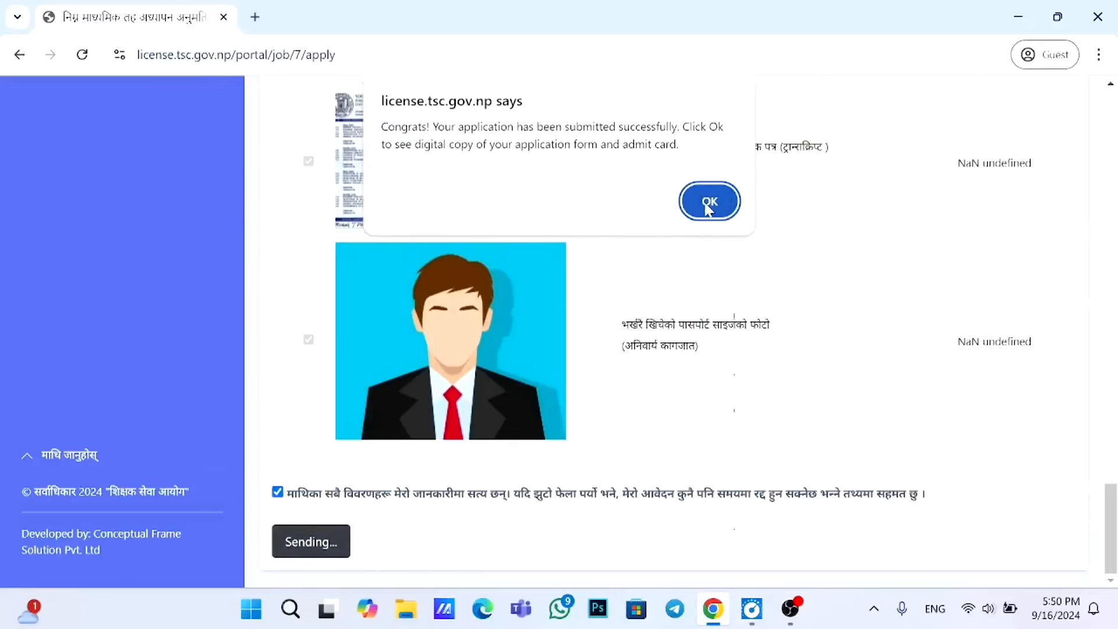
{"action": "left_click", "coordinate": [708, 204]}
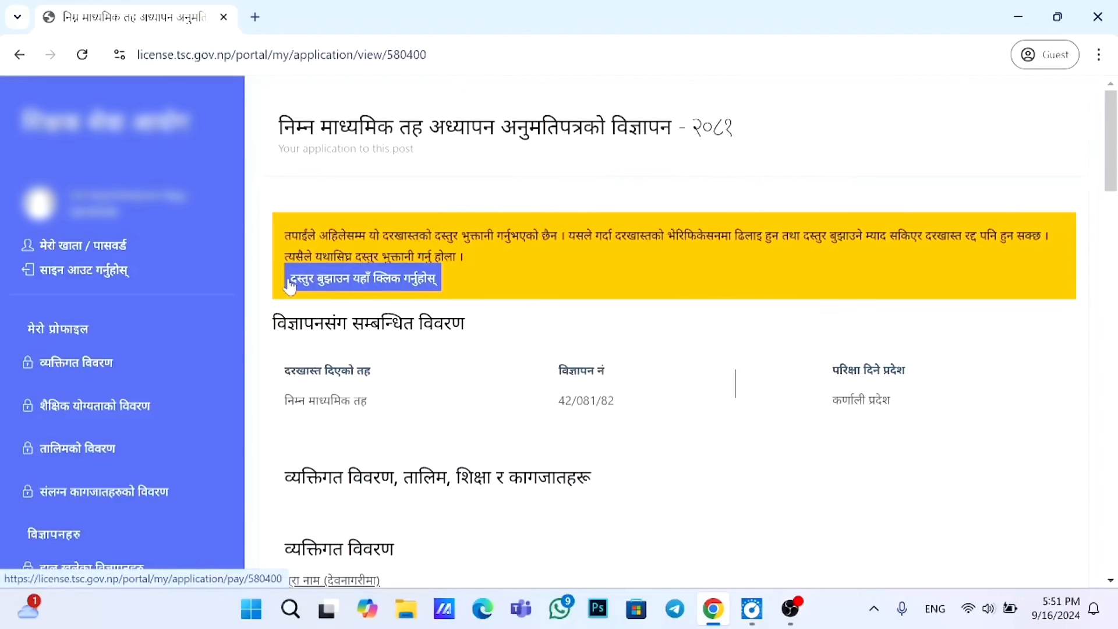
Step: Accept the voucher terms, pick राष्ट्रिय बाणिज्य बैंक, and generate the 700-rupee fee voucher
{"action": "left_click", "coordinate": [374, 279]}
{"action": "scroll", "coordinate": [559, 326], "scroll_direction": "down", "scroll_amount": 8}
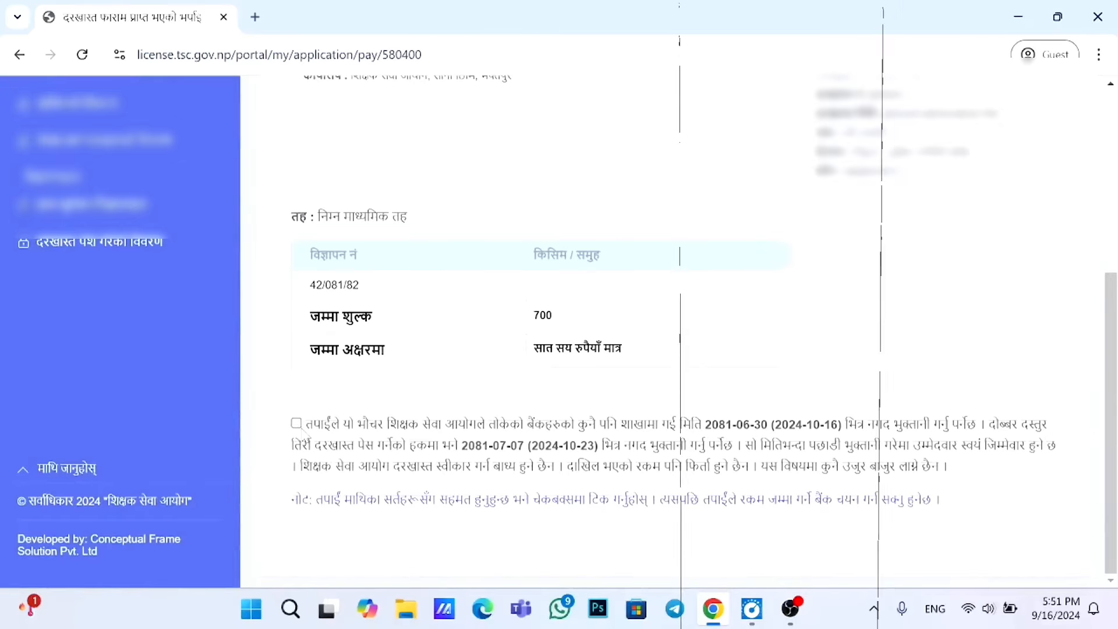
{"action": "left_click", "coordinate": [295, 423]}
{"action": "scroll", "coordinate": [349, 443], "scroll_direction": "down", "scroll_amount": 2}
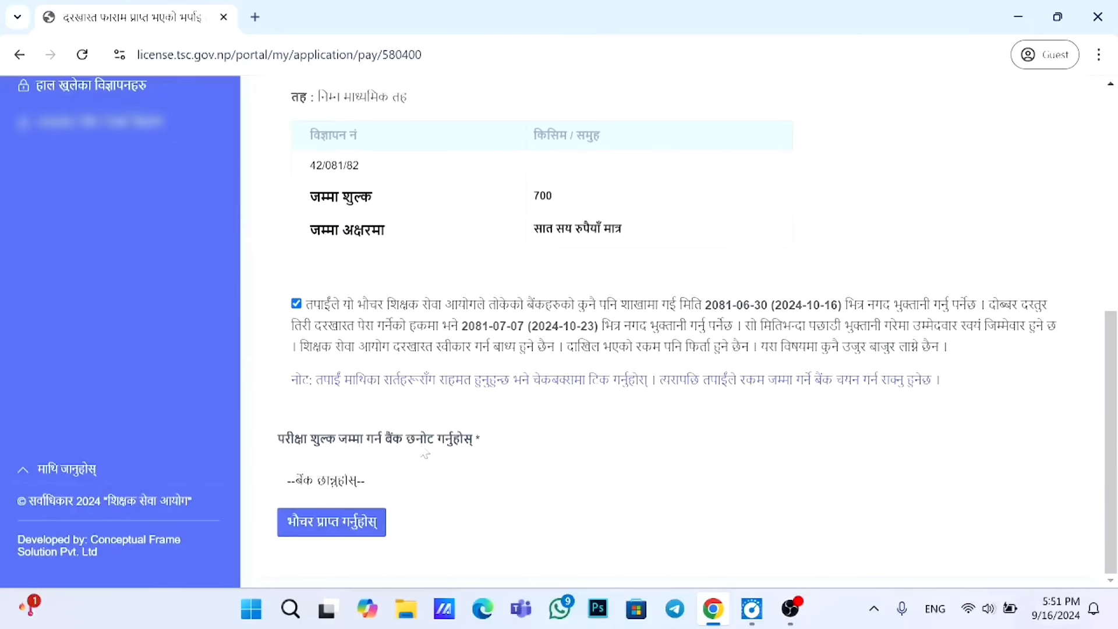
{"action": "left_click", "coordinate": [385, 484]}
{"action": "left_click", "coordinate": [410, 481]}
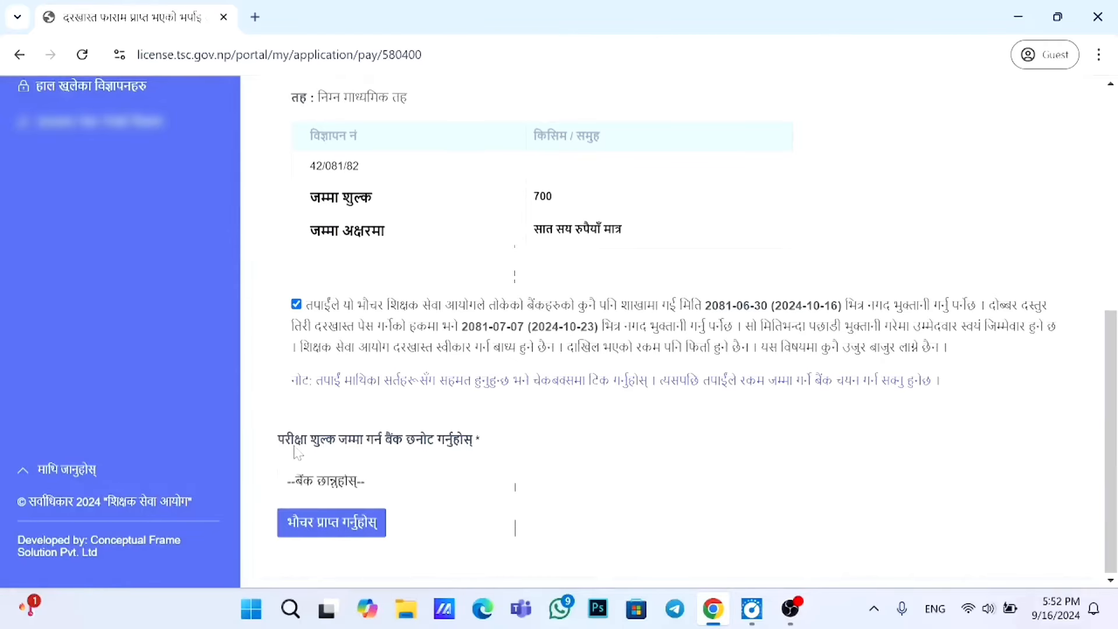
{"action": "left_click", "coordinate": [428, 472]}
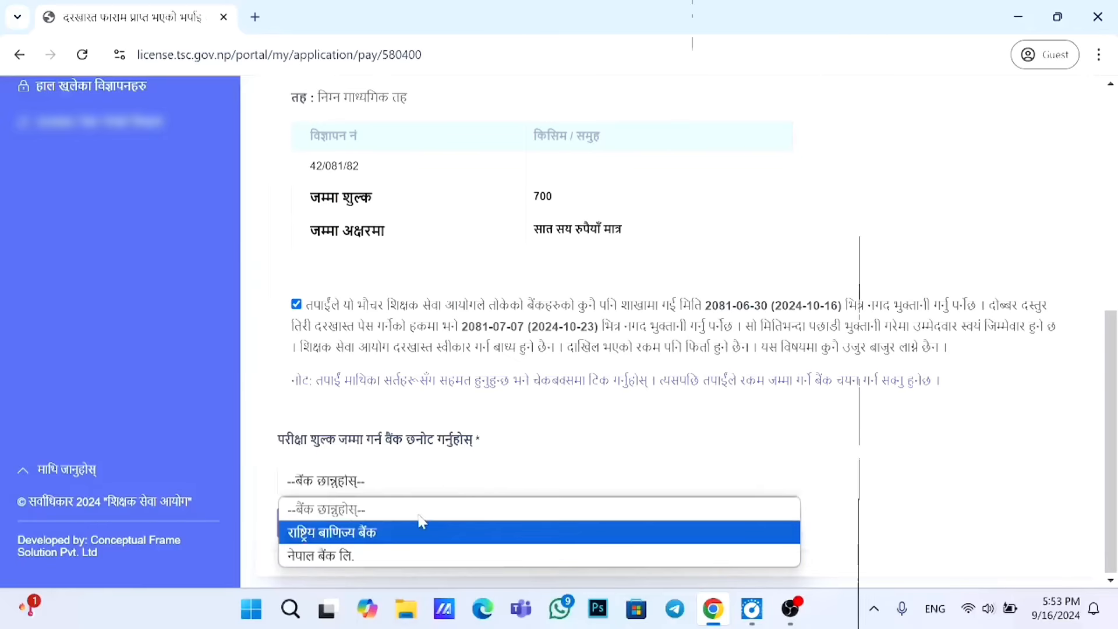
{"action": "left_click", "coordinate": [353, 532]}
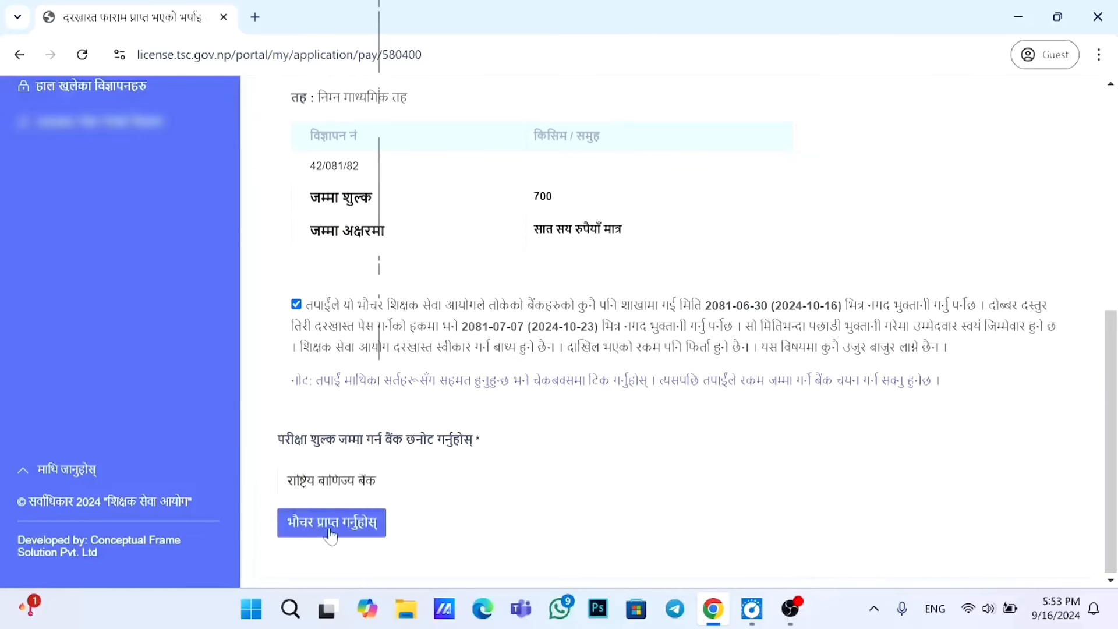
{"action": "left_click", "coordinate": [299, 533]}
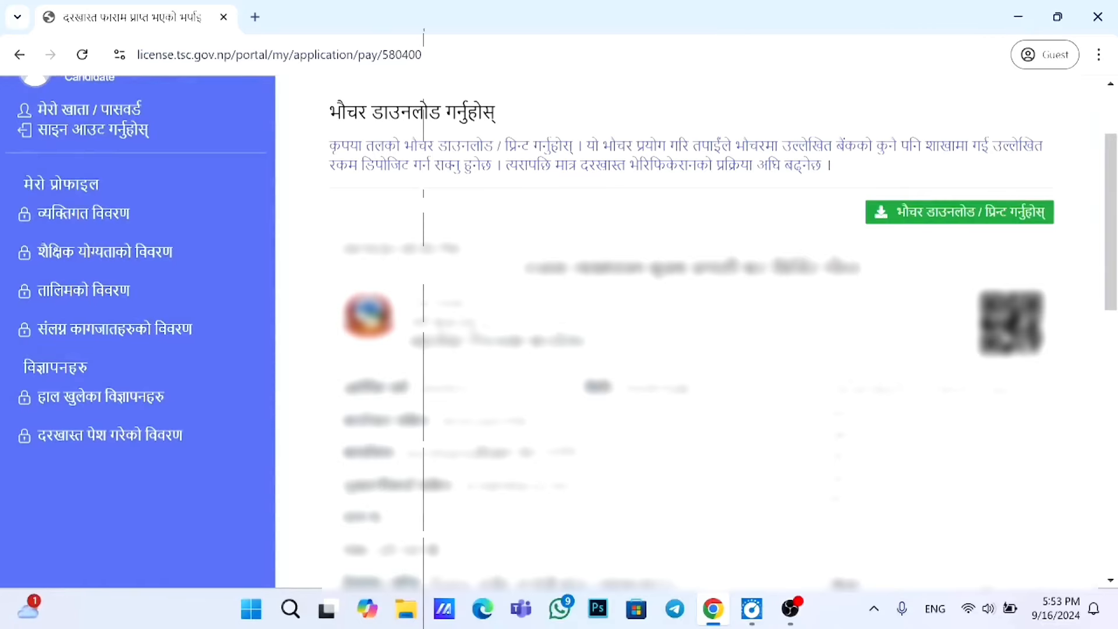
Step: Download the voucher as शिक्षक सेवा आयोग दस्तुर भौचर.pdf and return to the payment page
{"action": "left_click", "coordinate": [955, 213]}
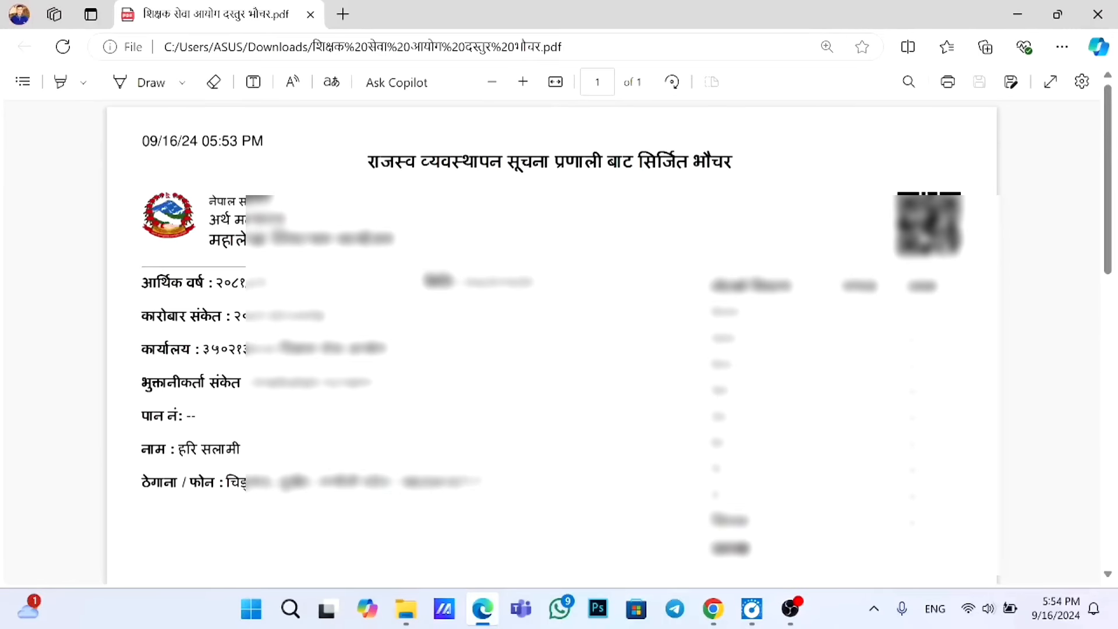
{"action": "left_click", "coordinate": [713, 609]}
{"action": "scroll", "coordinate": [693, 332], "scroll_direction": "down", "scroll_amount": 15}
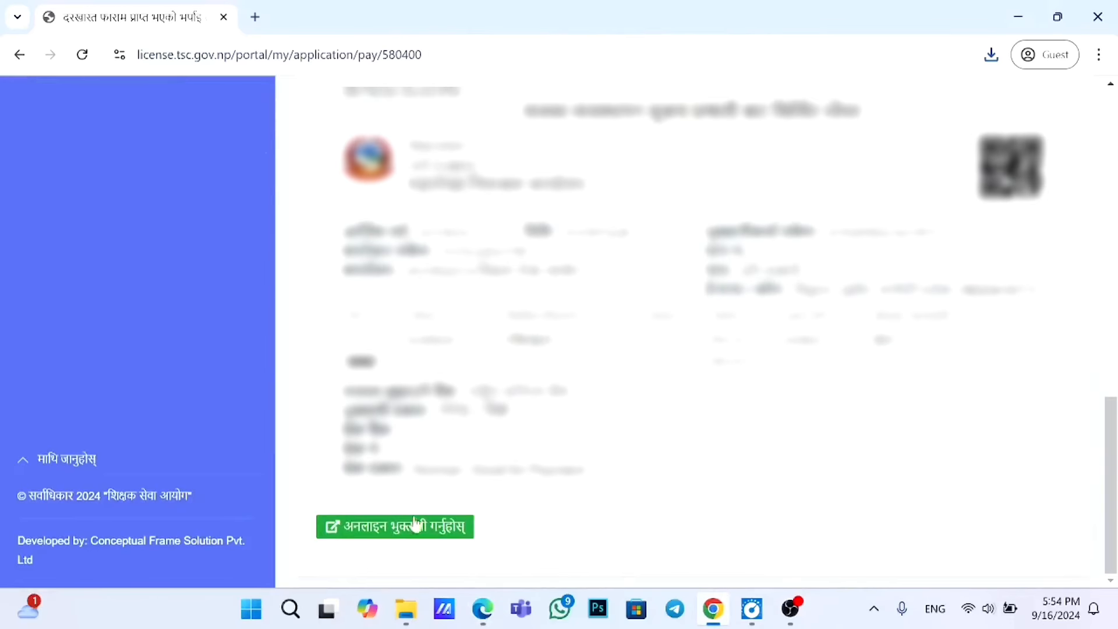
Step: Start online payment of the 700-rupee fee and choose eSewa on RevenuePay
{"action": "left_click", "coordinate": [445, 535]}
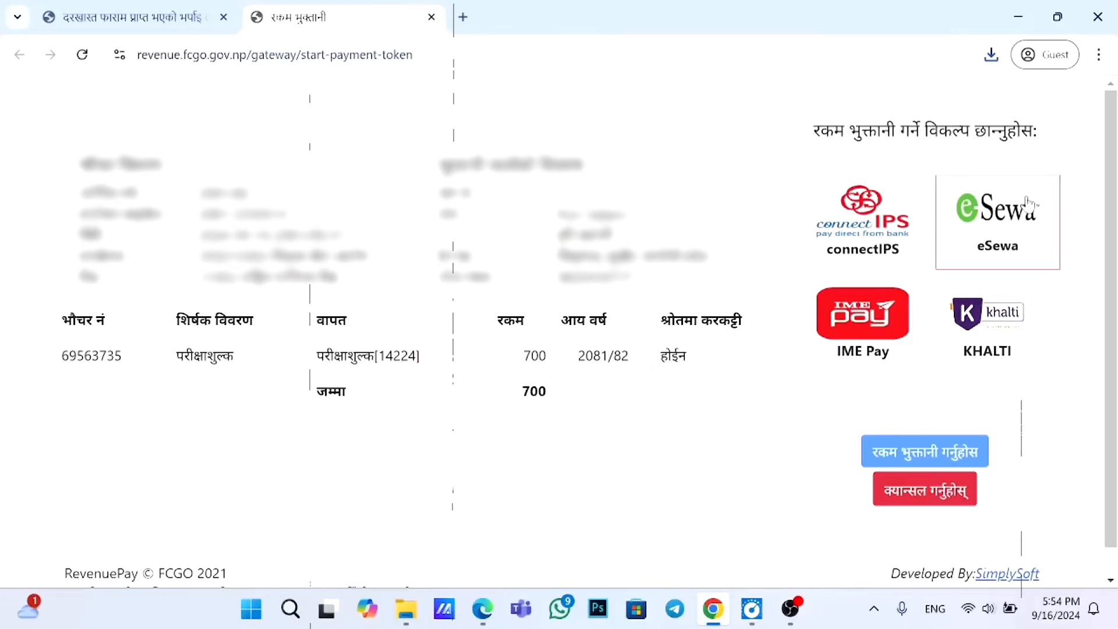
{"action": "left_click", "coordinate": [1019, 219]}
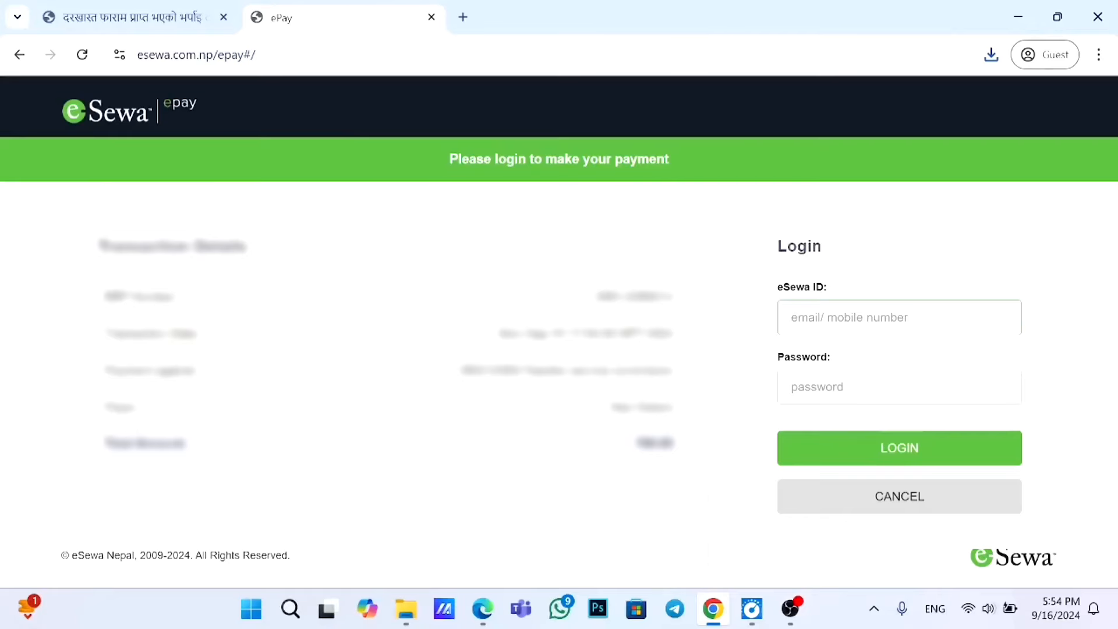
Step: Try eSewa LOGIN with empty fields, then return to the notice 42/081/82 application page
{"action": "left_click", "coordinate": [953, 451]}
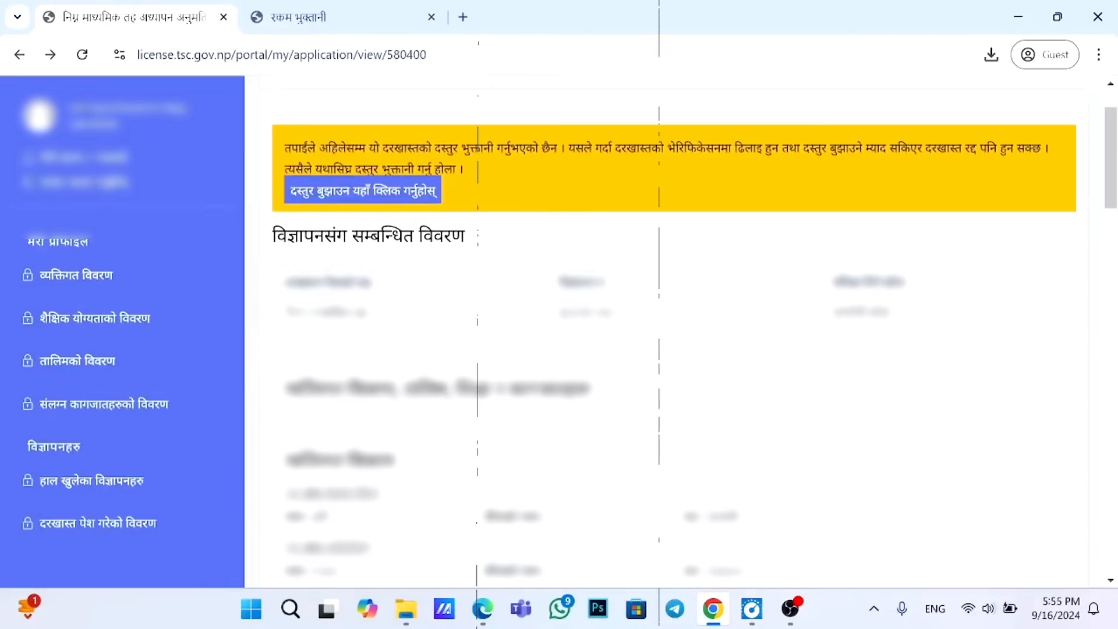
{"action": "scroll", "coordinate": [664, 326], "scroll_direction": "down", "scroll_amount": 1}
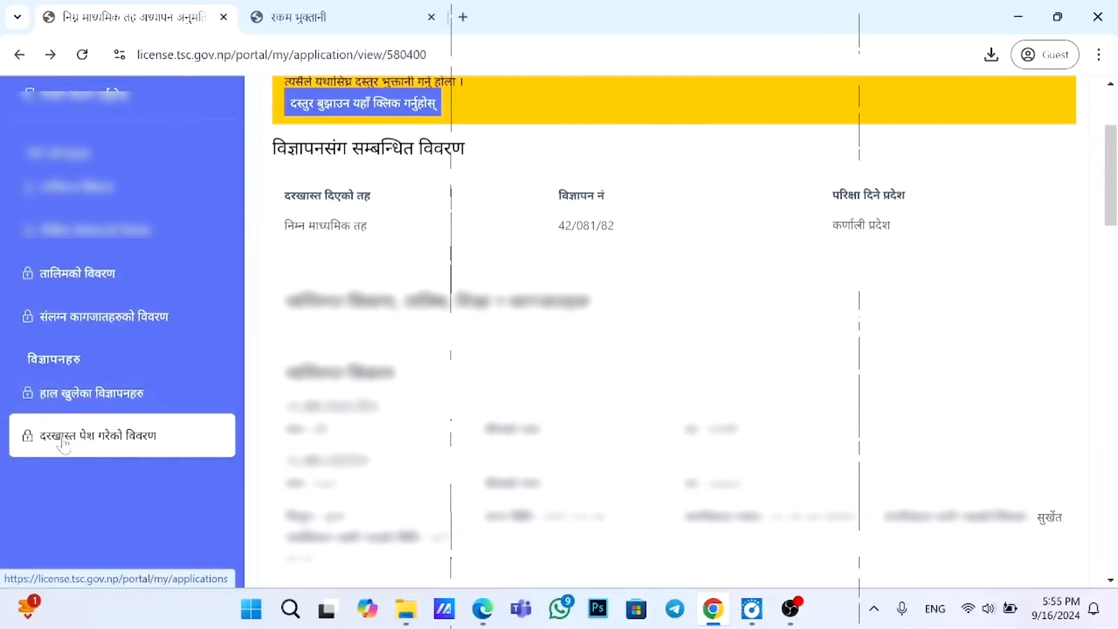
Step: Show the submitted-applications list with the lower-secondary fee unpaid (due 2081-06-30) and View/Cancel visible
{"action": "left_click", "coordinate": [116, 446]}
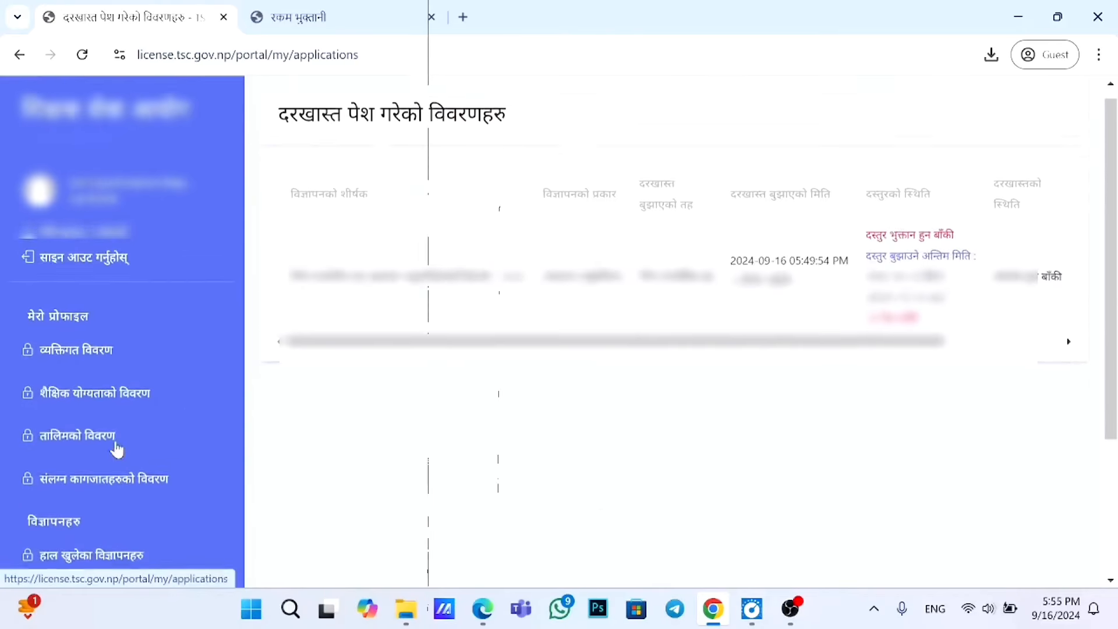
{"action": "scroll", "coordinate": [921, 303], "scroll_direction": "right", "scroll_amount": 5}
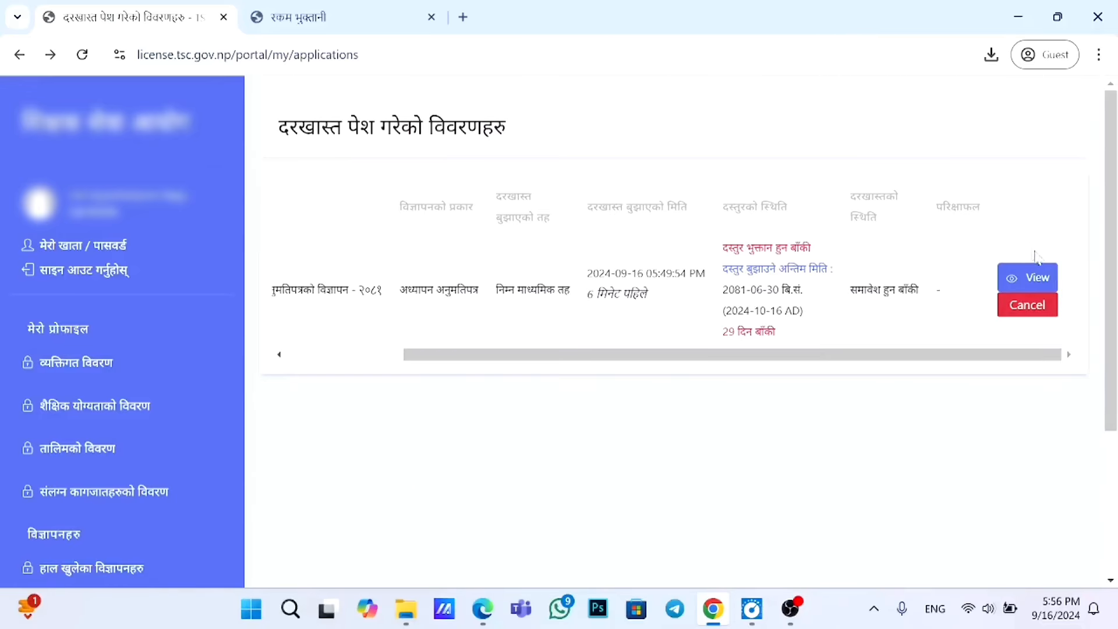
Step: Look over the personal details page, then go back to the submitted-applications list
{"action": "left_click", "coordinate": [104, 359]}
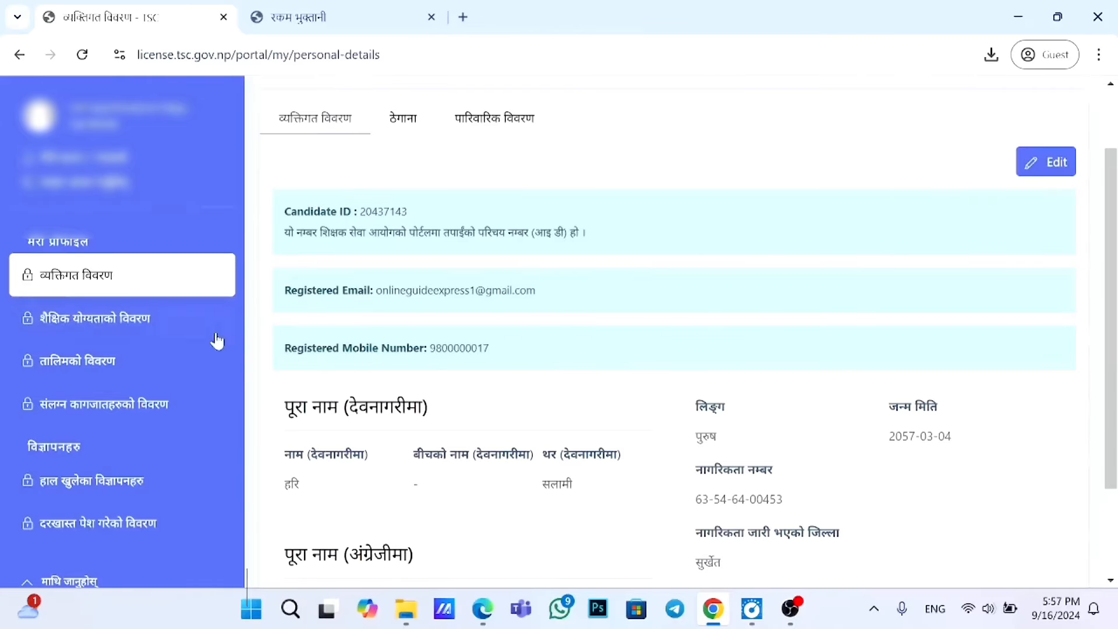
{"action": "scroll", "coordinate": [216, 341], "scroll_direction": "down", "scroll_amount": 2}
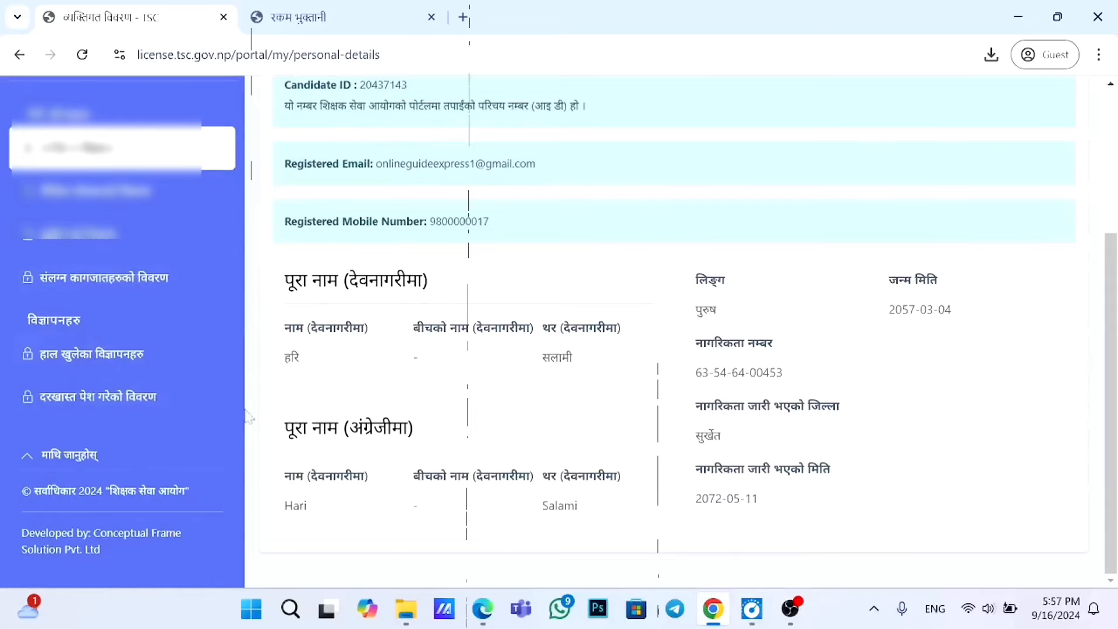
{"action": "left_click", "coordinate": [117, 413]}
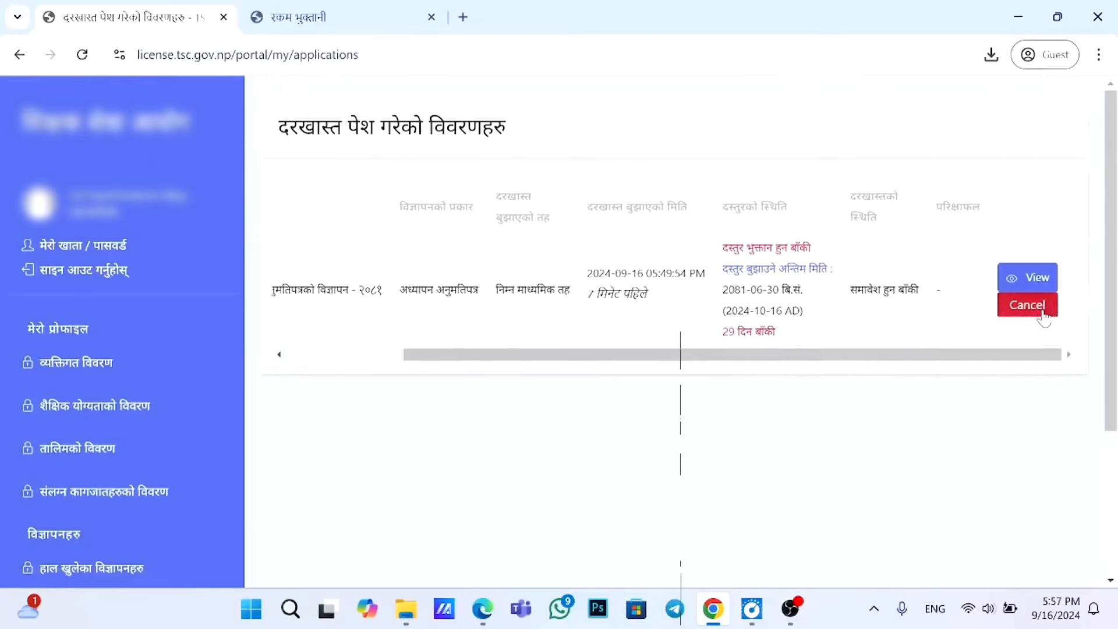
Step: Open the application's fee voucher and send the 700-rupee exam fee to the RevenuePay gateway
{"action": "left_click", "coordinate": [1013, 277]}
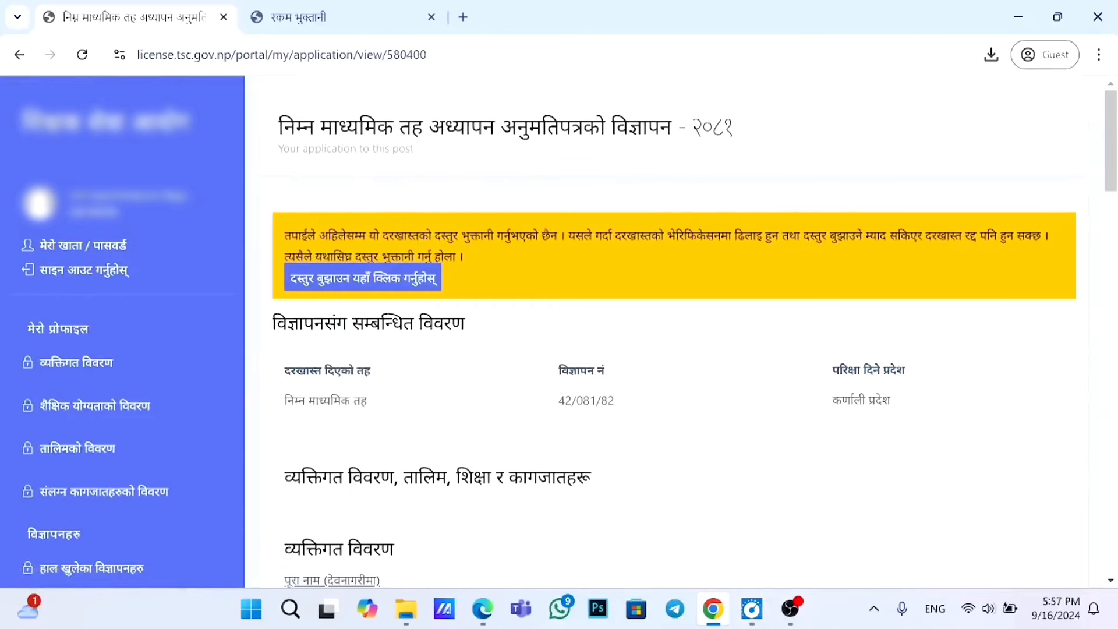
{"action": "left_click", "coordinate": [382, 279]}
{"action": "scroll", "coordinate": [583, 326], "scroll_direction": "down", "scroll_amount": 15}
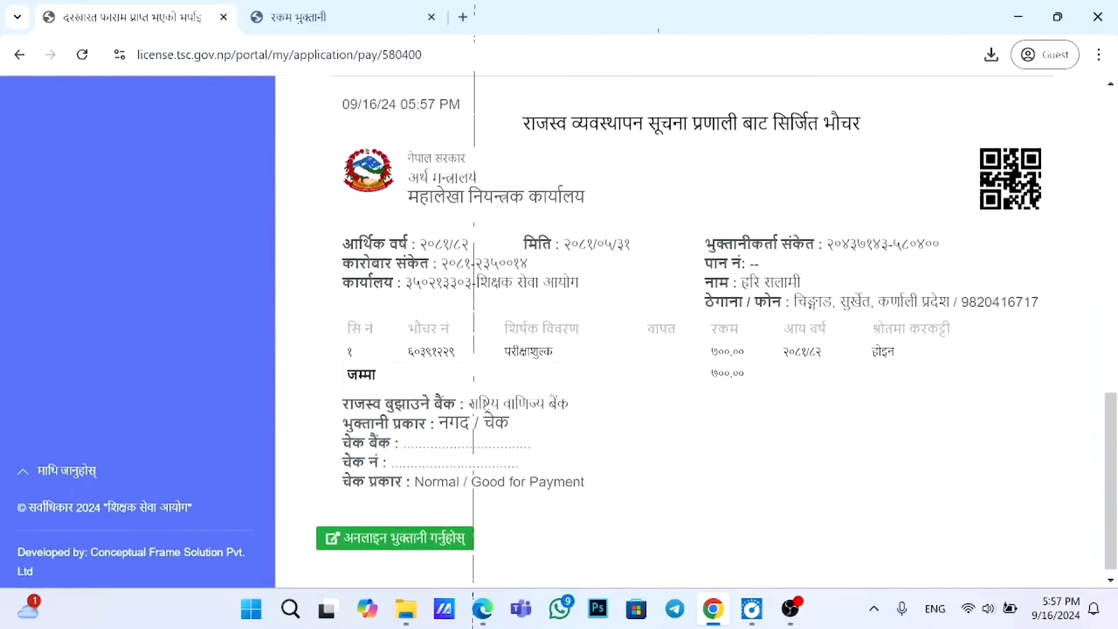
{"action": "left_click", "coordinate": [386, 530]}
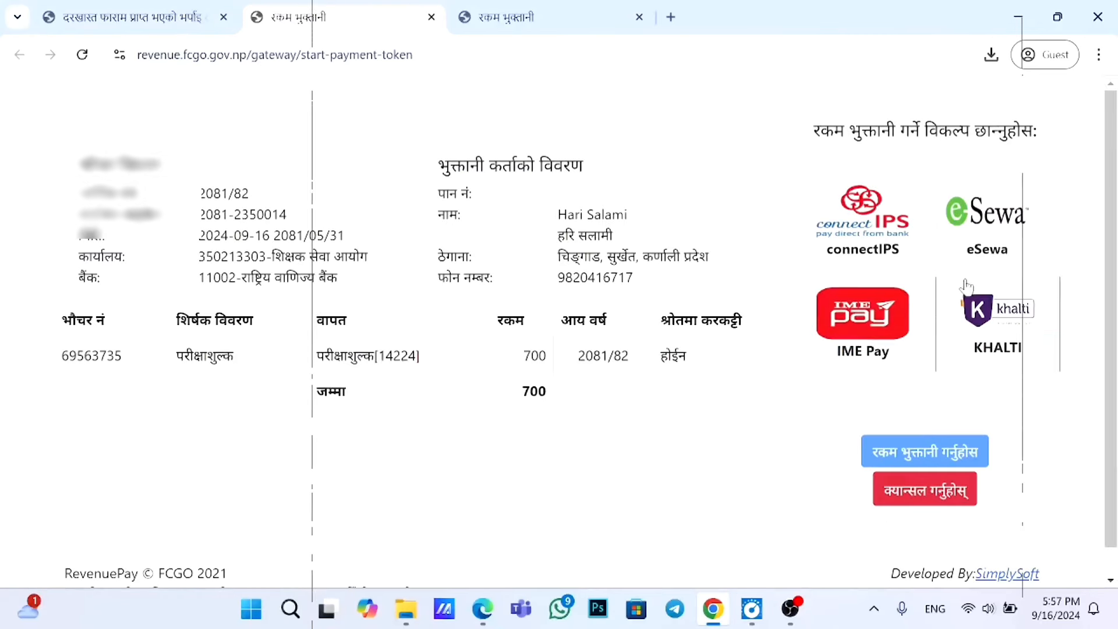